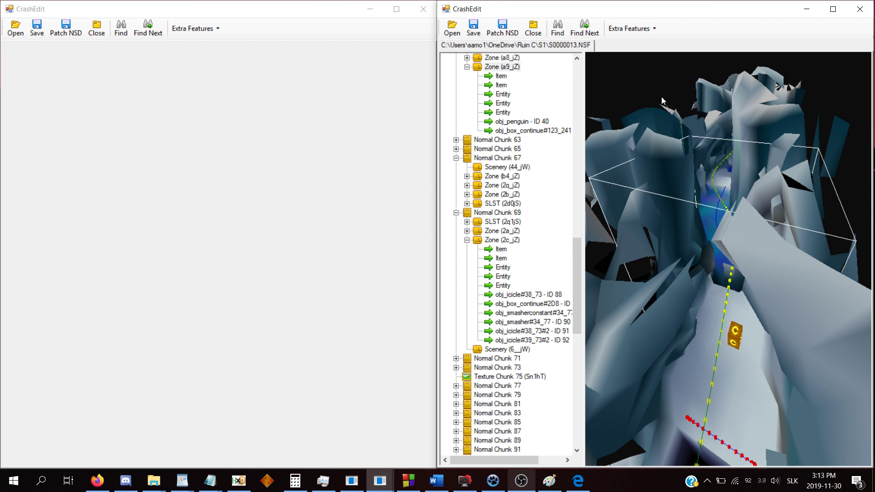
pyautogui.moveTo(736, 242); pyautogui.dragTo(734, 264)
pyautogui.moveTo(735, 265); pyautogui.dragTo(744, 213, button='right')
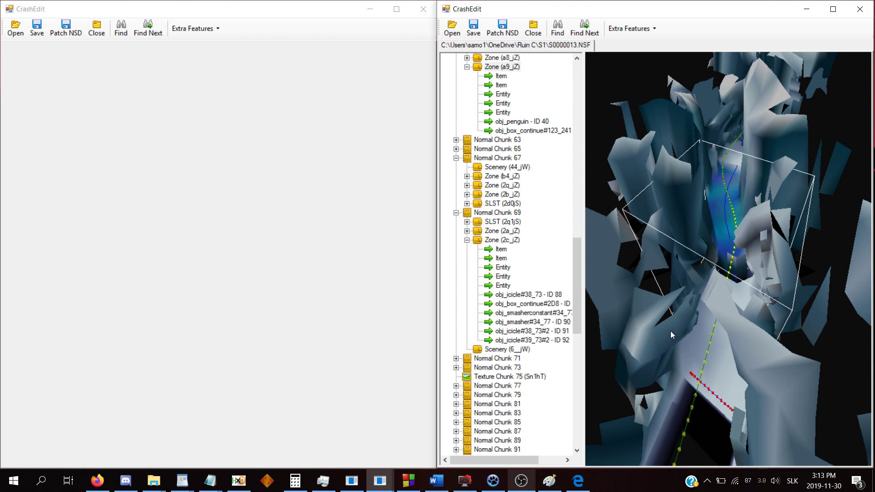
# Open S000000F.NSF from the Crash 2 PAL S0 folder in the empty CrashEdit window, using the Crash Bandicoot 2: Cortex Strikes Back release version.
pyautogui.click(15, 25)
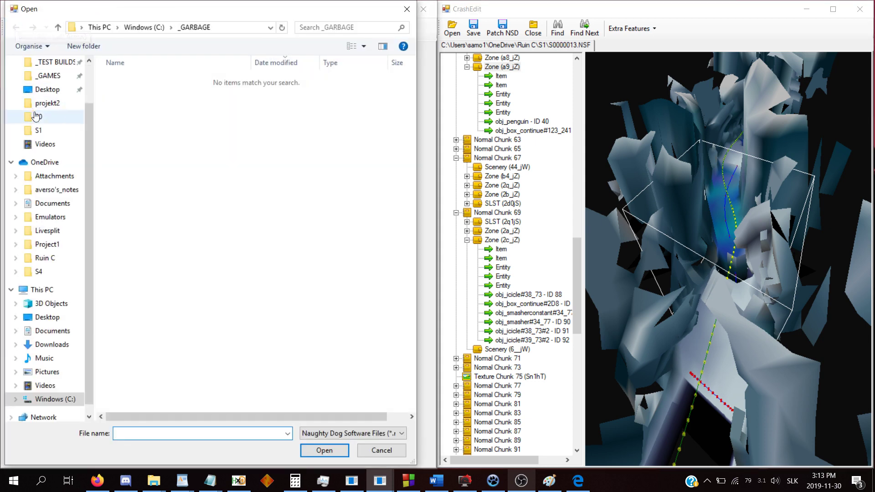
pyautogui.click(44, 258)
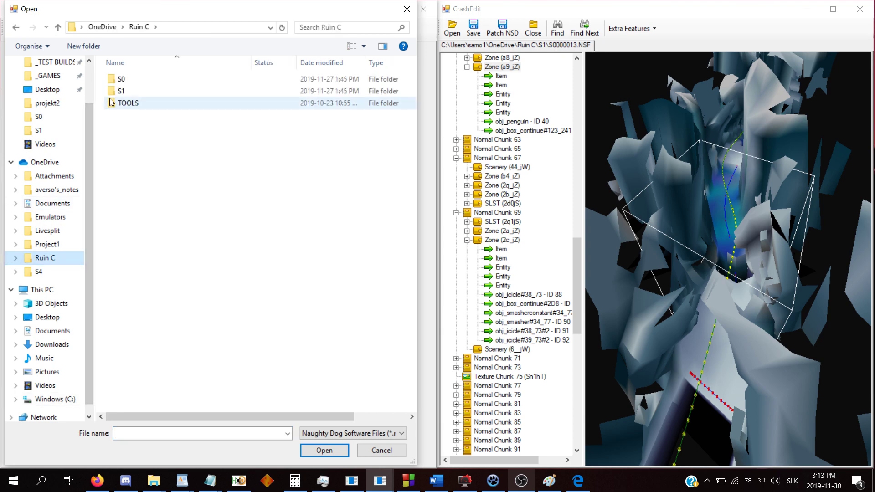
pyautogui.click(51, 77)
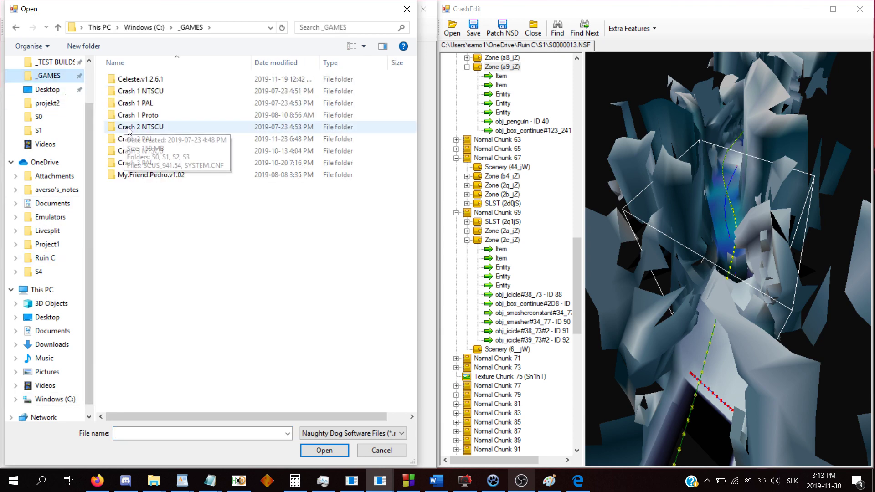
pyautogui.doubleClick(141, 139)
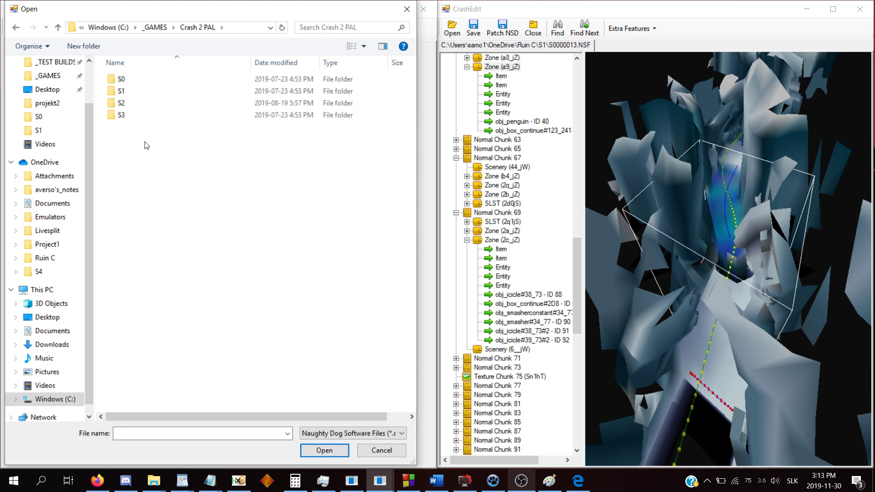
pyautogui.doubleClick(122, 79)
pyautogui.doubleClick(141, 118)
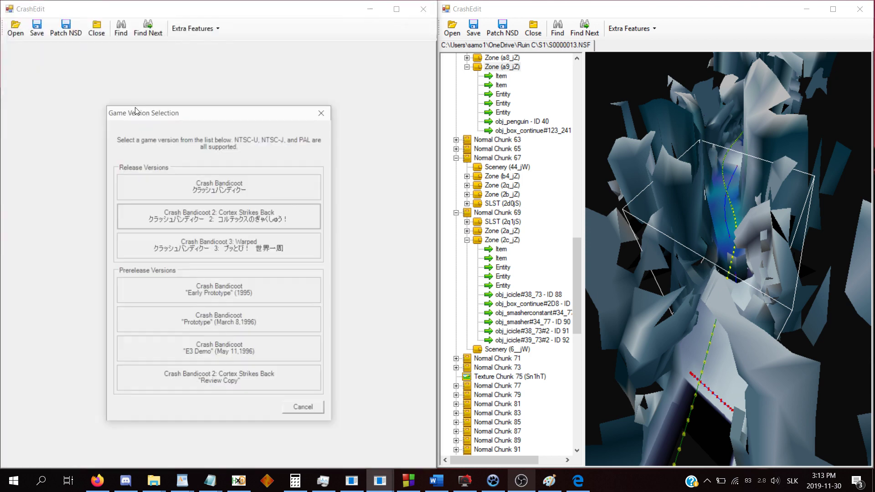
pyautogui.click(324, 112)
pyautogui.click(19, 30)
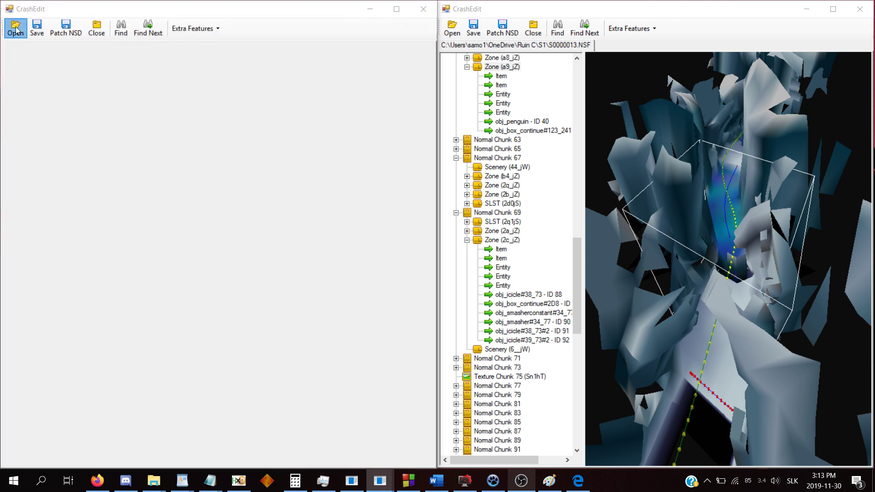
pyautogui.click(175, 127)
pyautogui.doubleClick(175, 127)
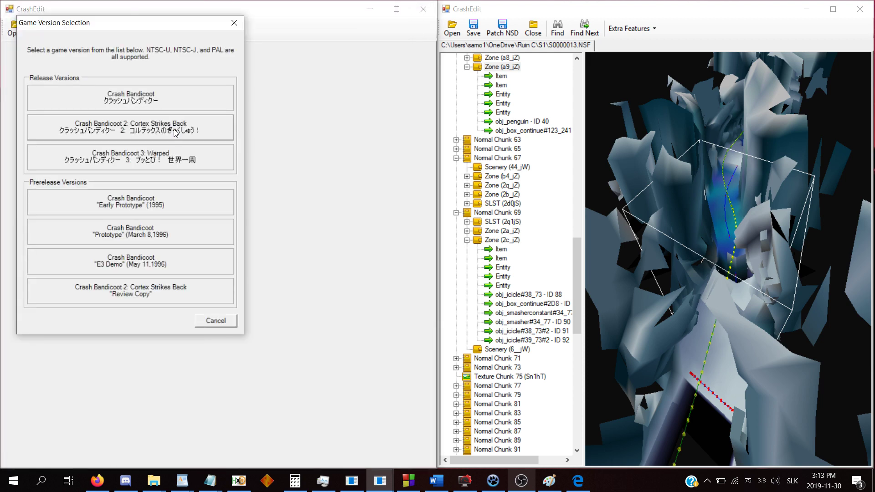
pyautogui.click(175, 128)
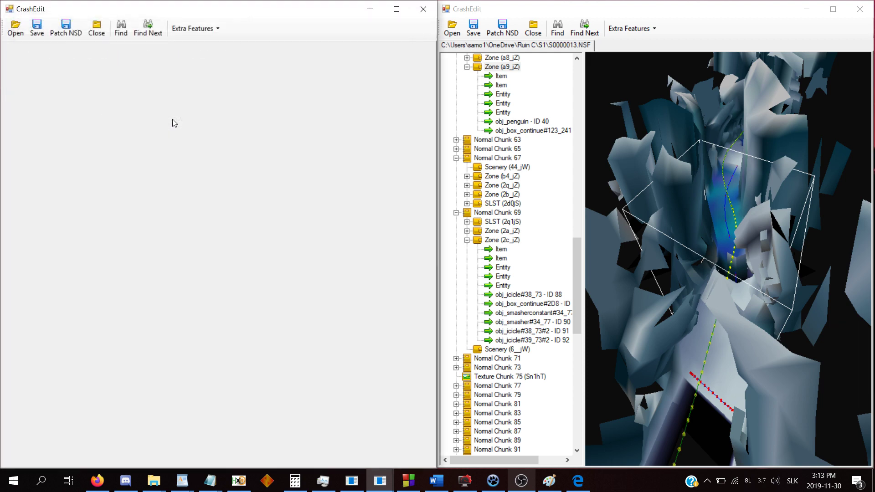
# Search S000000F.NSF for "zone" and view the first matching zone with its collision geometry displayed.
pyautogui.click(122, 28)
pyautogui.write('zone')
pyautogui.press('Return')
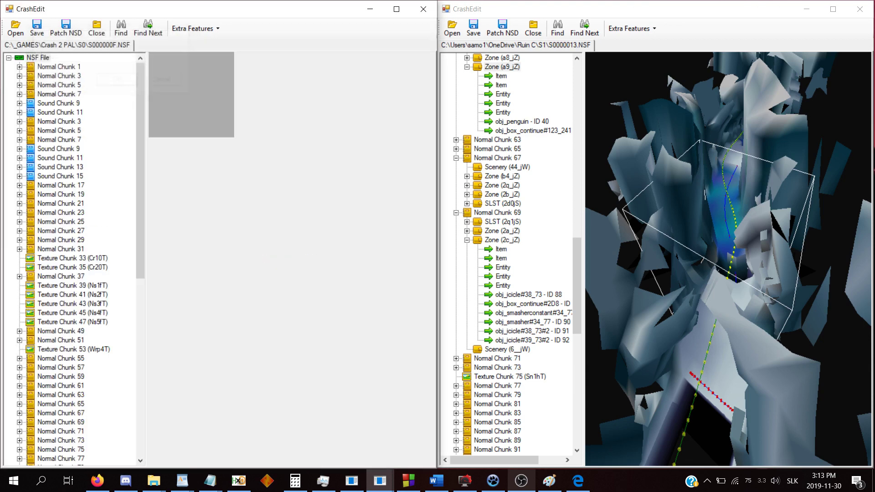
pyautogui.moveTo(285, 146); pyautogui.dragTo(300, 190)
pyautogui.press('x')
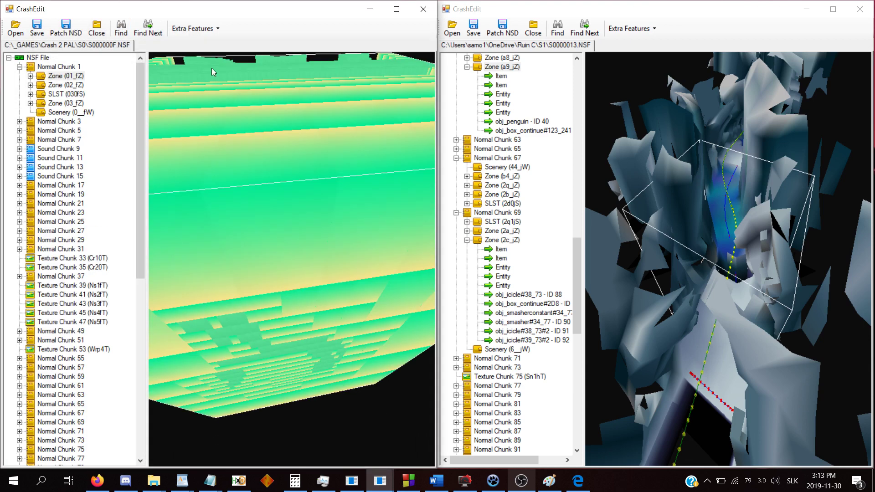
# Step through the following zone matches to Zone 04_fZ in Normal Chunk 5, with collision geometry displayed.
pyautogui.click(159, 34)
pyautogui.click(159, 35)
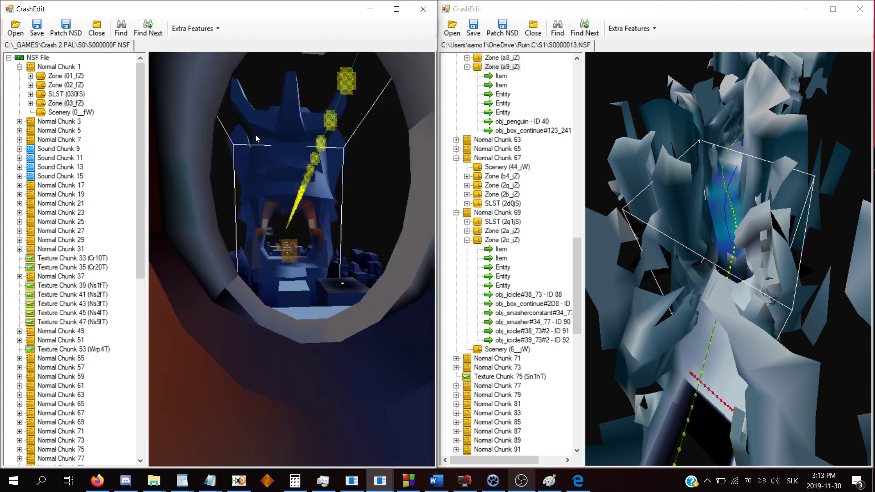
pyautogui.press('x')
pyautogui.moveTo(254, 138); pyautogui.dragTo(246, 133)
pyautogui.click(160, 35)
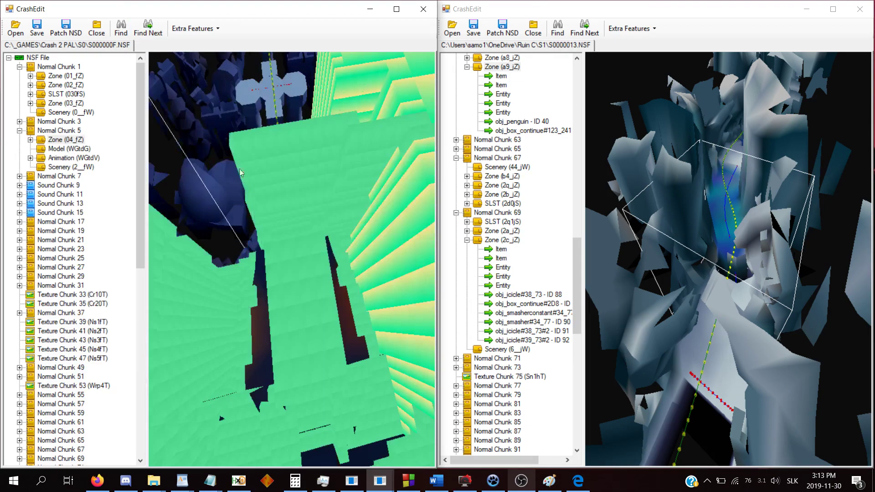
# Continue through the zone matches to Zone R3_fZ in Normal Chunk 21 and view its geometry from an angle.
pyautogui.click(155, 32)
pyautogui.click(124, 33)
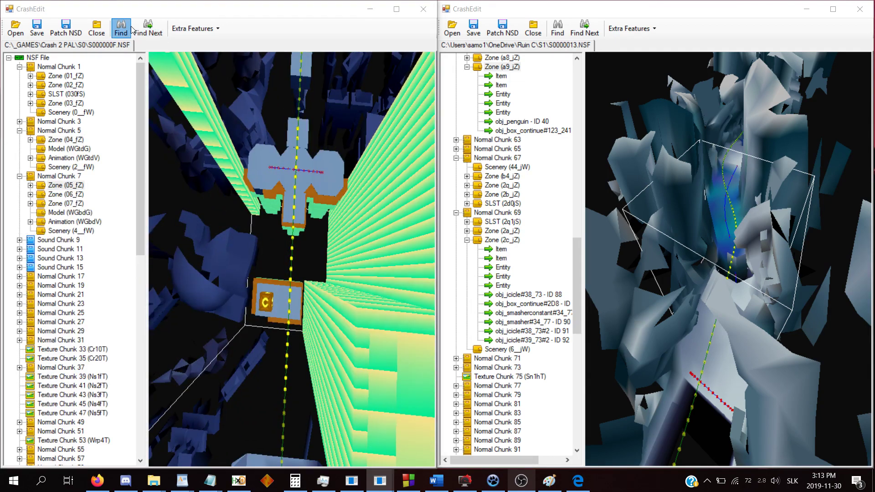
pyautogui.click(197, 52)
pyautogui.click(155, 33)
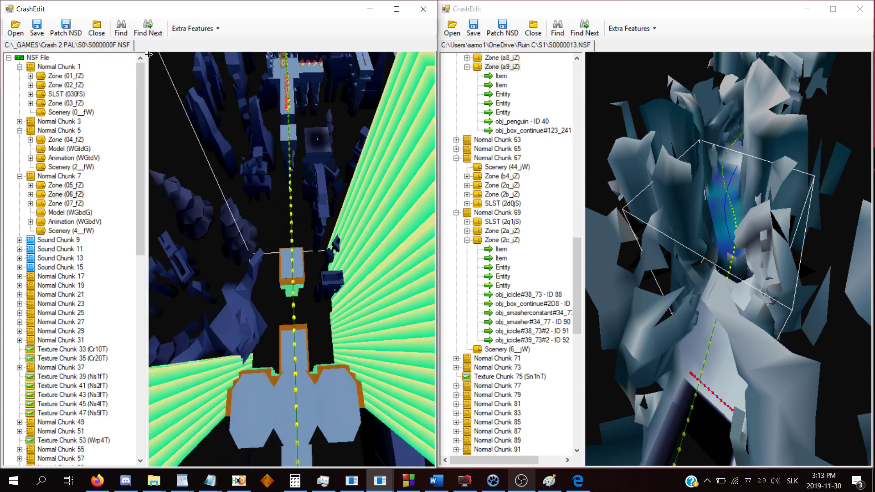
pyautogui.click(141, 33)
pyautogui.click(140, 33)
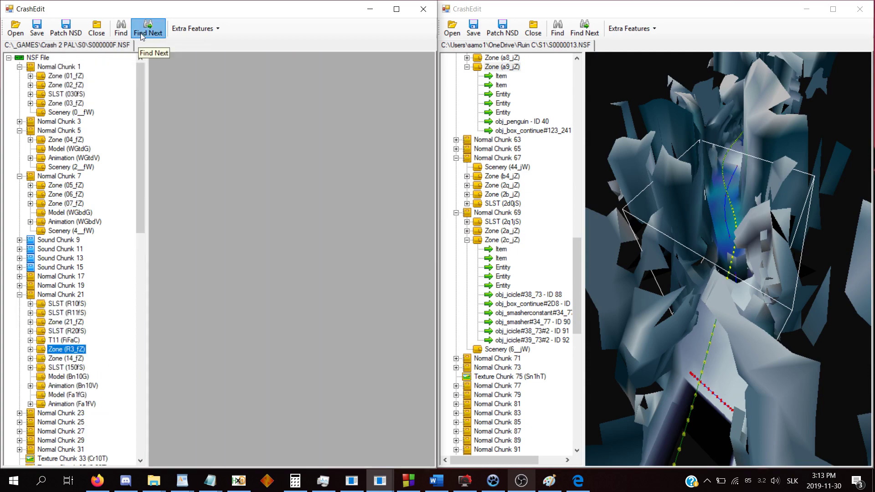
pyautogui.moveTo(301, 230); pyautogui.dragTo(325, 257)
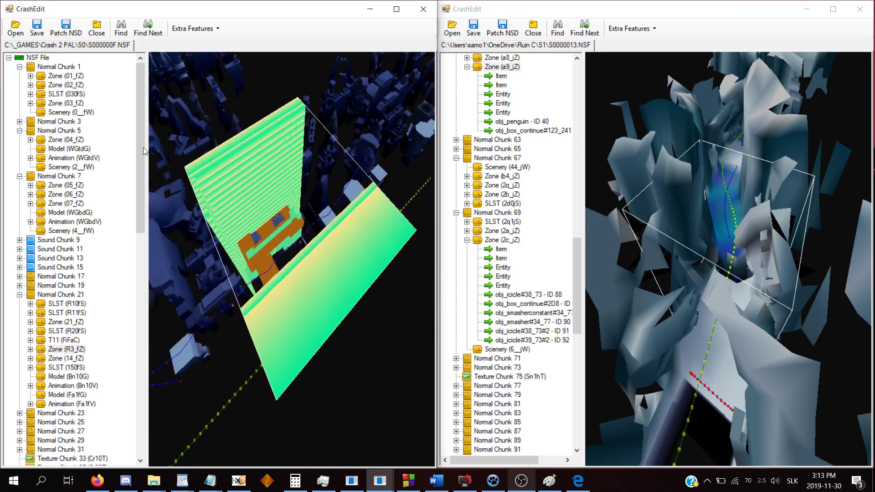
# Expand Zone R3_fZ in Normal Chunk 21 and inspect the data of its two Item entries.
pyautogui.click(105, 137)
pyautogui.scroll(-2, 79, 350)
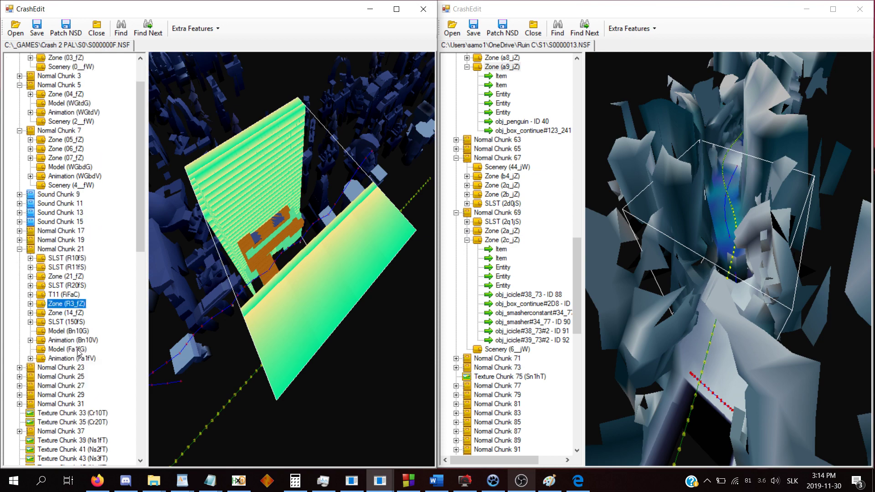
pyautogui.doubleClick(67, 304)
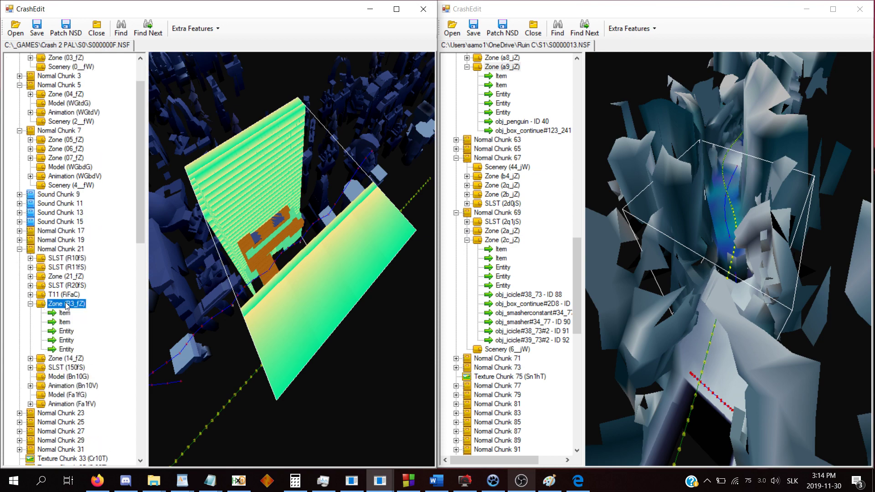
pyautogui.click(66, 322)
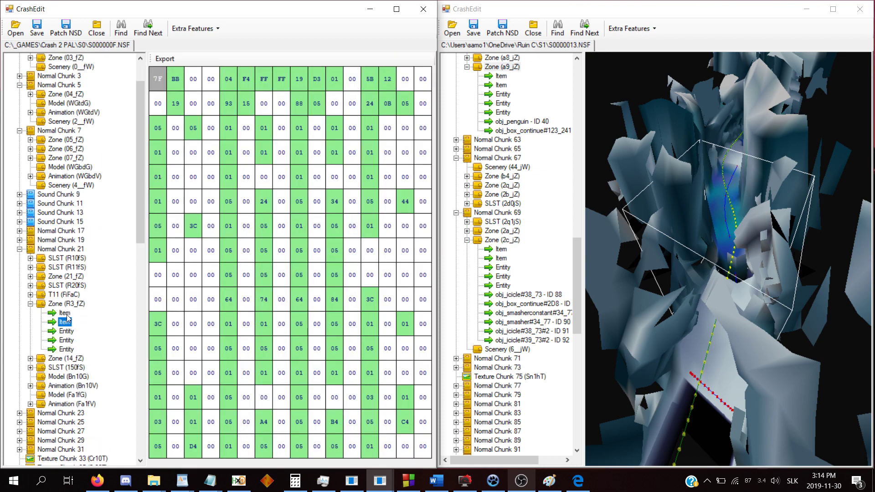
pyautogui.click(71, 305)
pyautogui.rightClick(74, 302)
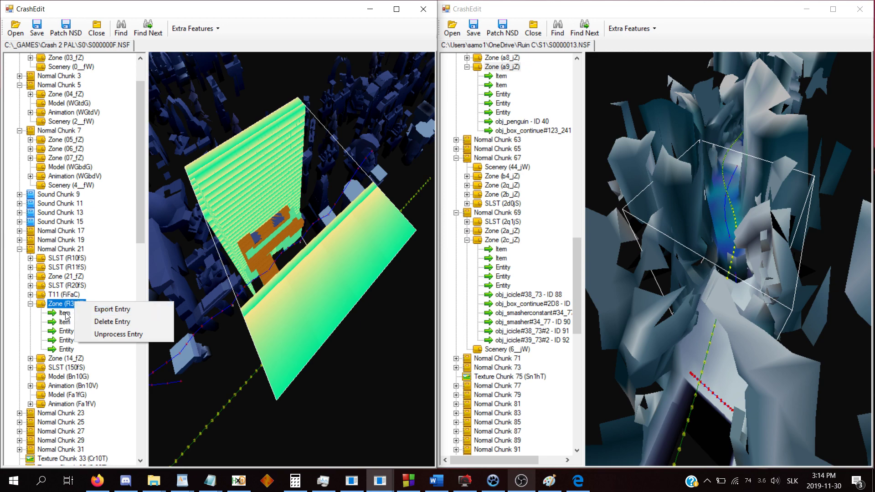
pyautogui.click(66, 313)
pyautogui.click(65, 322)
pyautogui.click(67, 303)
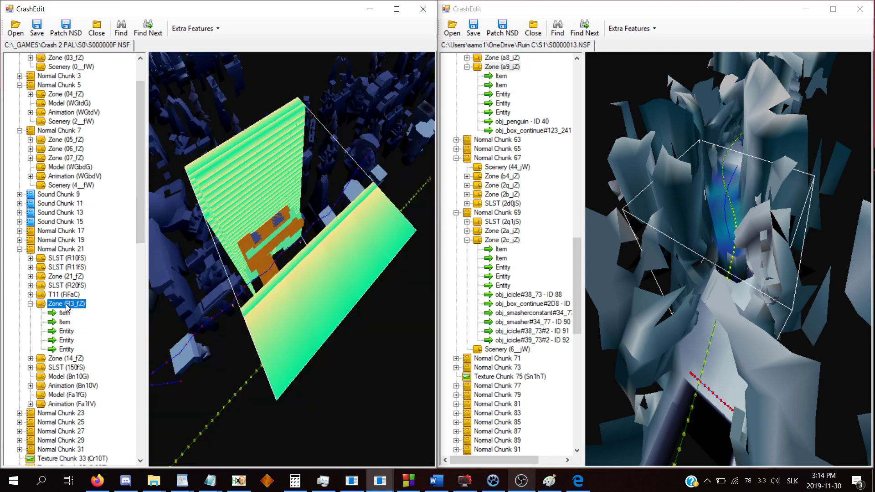
# Export the Zone R3_fZ entry to the _GARBAGE folder as "zone d".
pyautogui.rightClick(66, 305)
pyautogui.press('Escape')
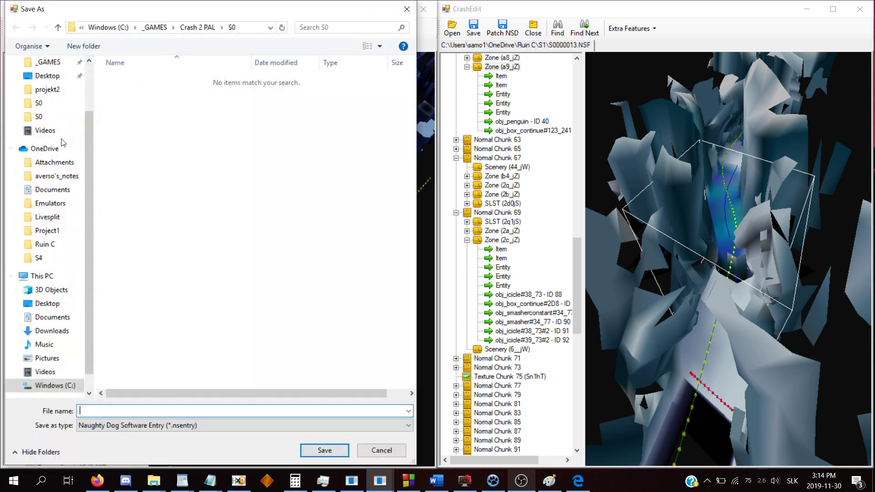
pyautogui.moveTo(88, 141); pyautogui.dragTo(84, 91)
pyautogui.click(51, 99)
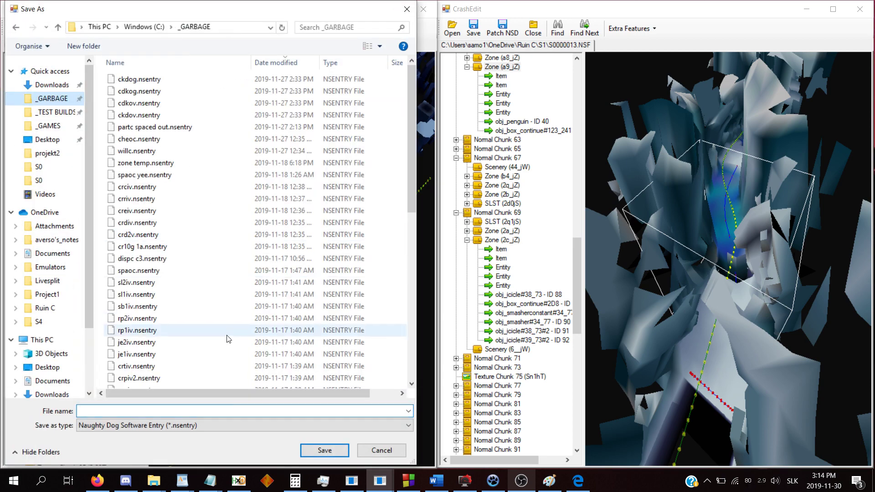
pyautogui.write('zone d')
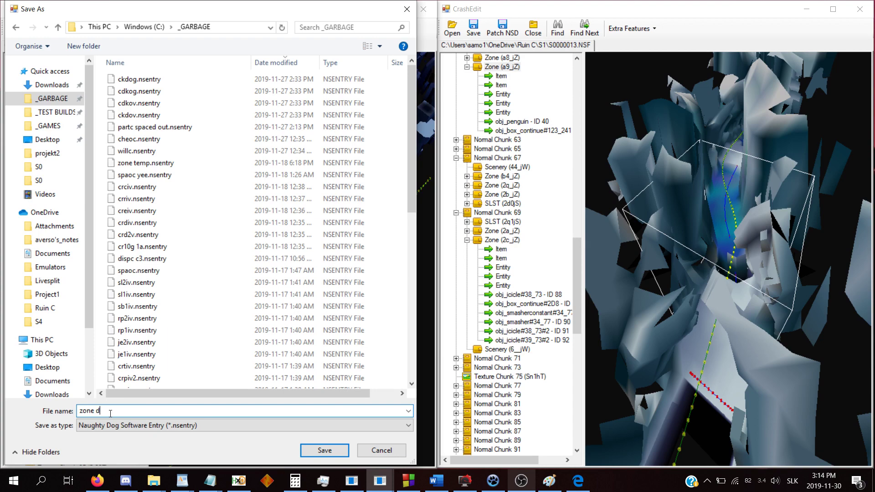
pyautogui.click(324, 450)
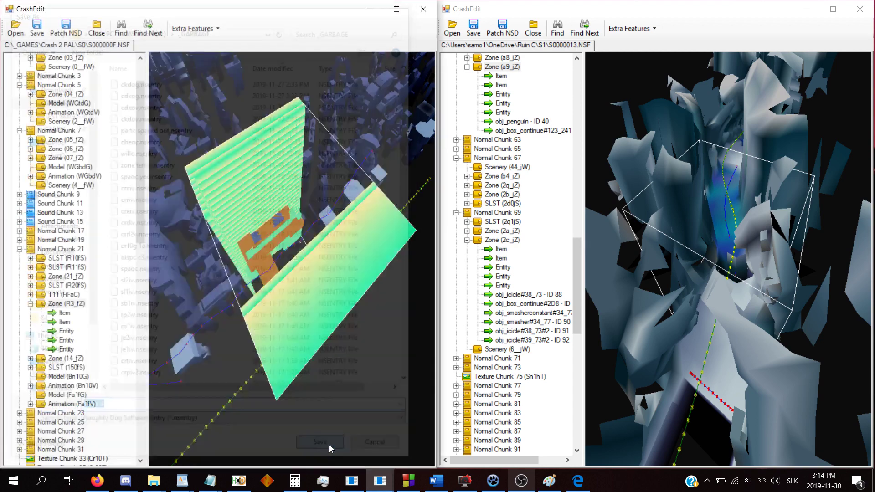
# In S0000013.NSF, examine Normal Chunk 61's entry sizes and the first Entity of its Zone a9_jZ.
pyautogui.scroll(2, 517, 131)
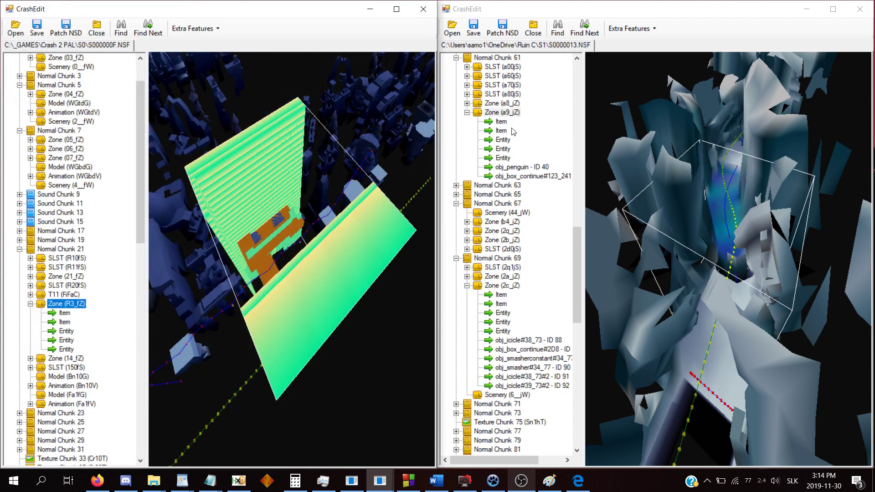
pyautogui.click(510, 114)
pyautogui.click(503, 66)
pyautogui.click(505, 57)
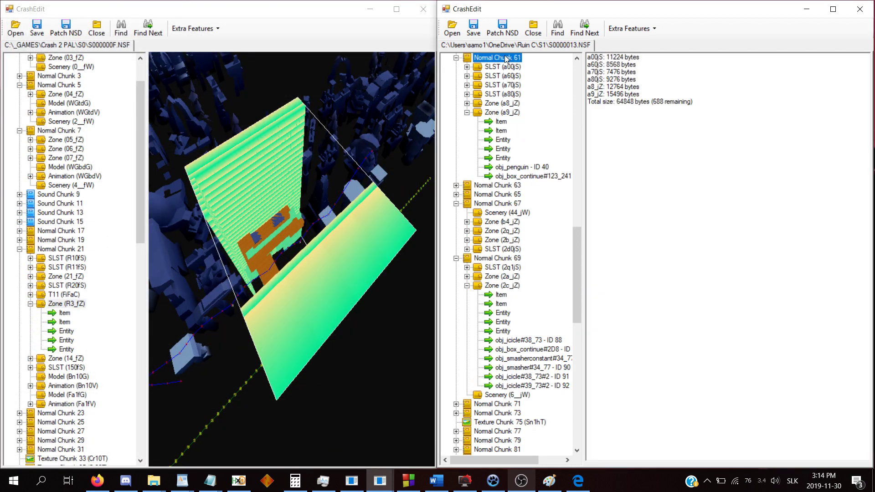
pyautogui.click(509, 114)
pyautogui.click(503, 139)
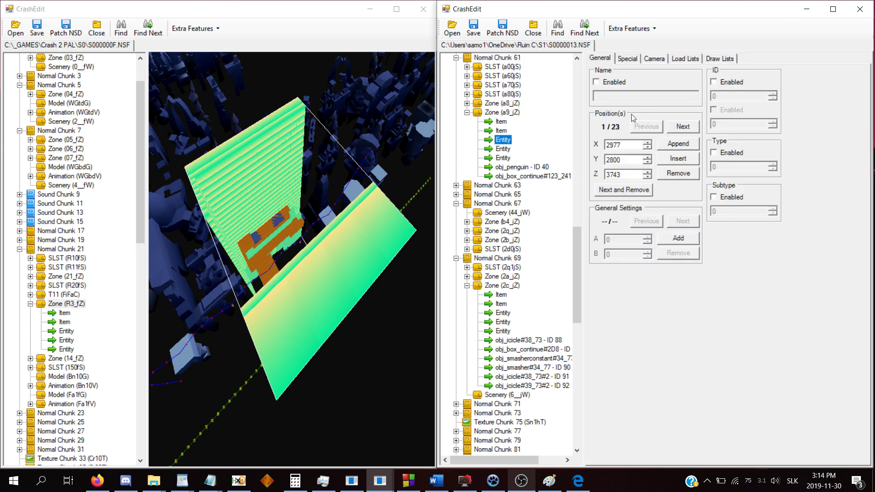
pyautogui.click(505, 59)
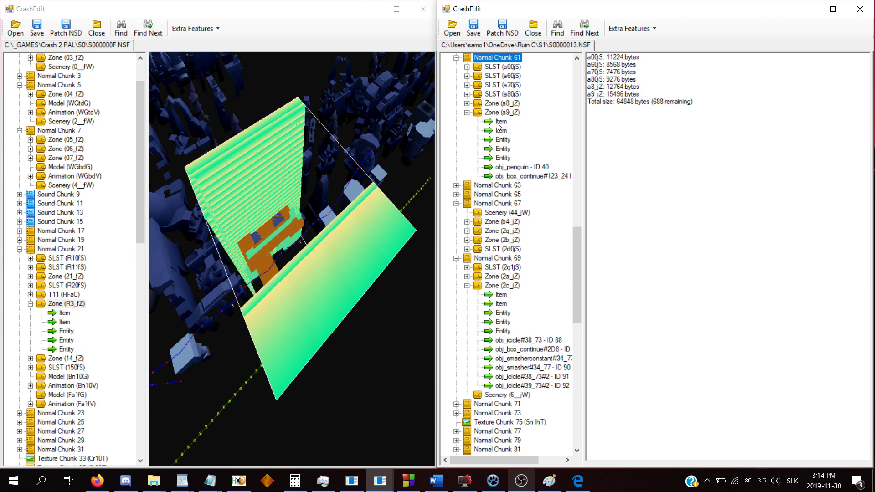
pyautogui.doubleClick(501, 113)
pyautogui.doubleClick(500, 113)
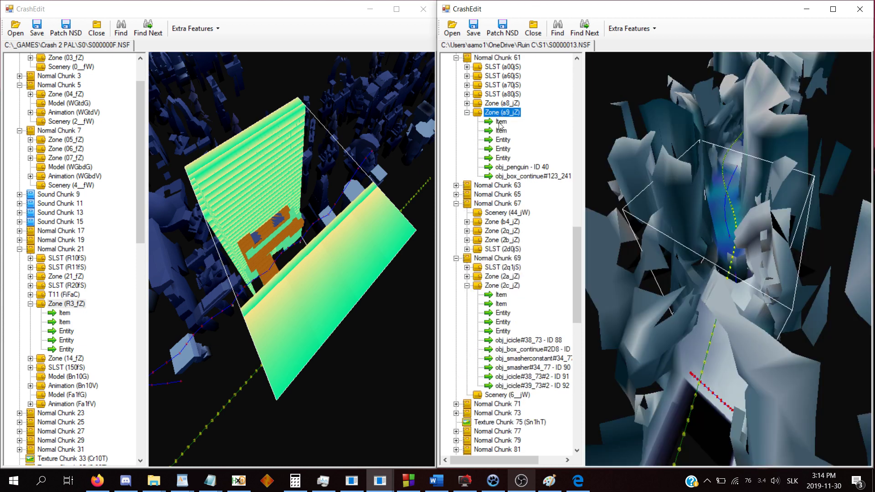
# Search S0000013.NSF for the "sk0j" scenery referenced in Zone a9_jZ's first Item and examine the entry sizes of Normal Chunk 15.
pyautogui.click(501, 122)
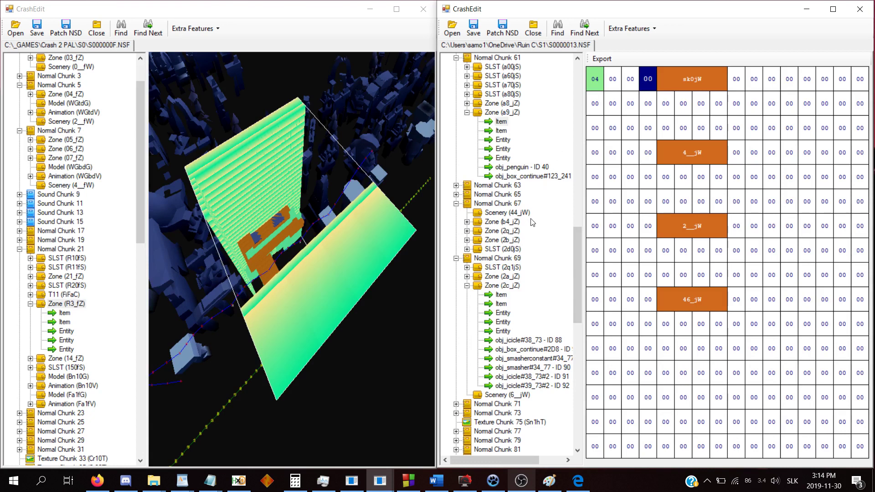
pyautogui.click(558, 30)
pyautogui.write('sk0j')
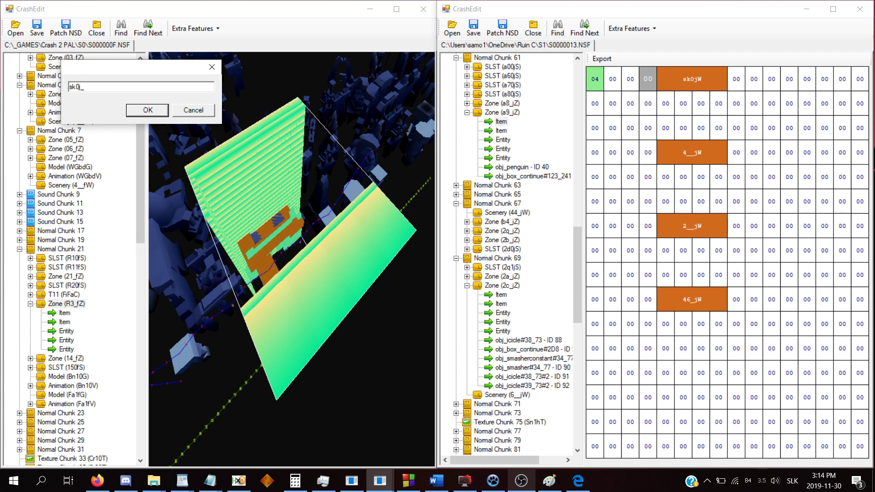
pyautogui.press('Return')
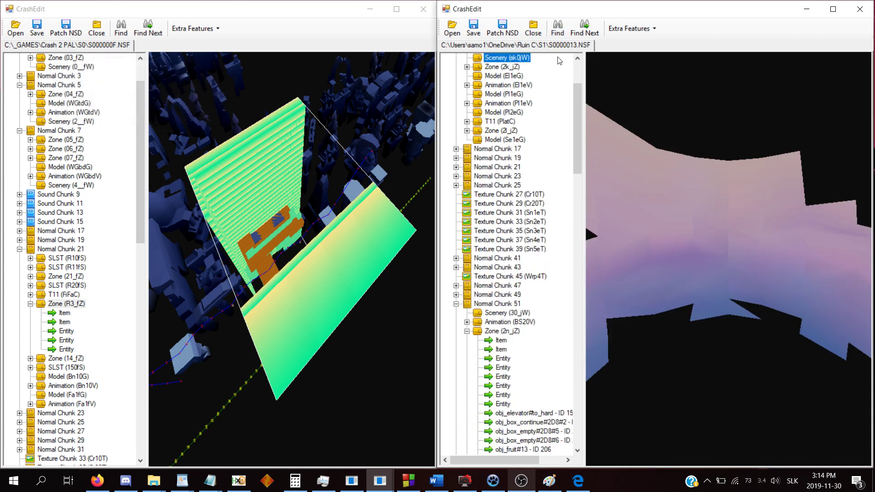
pyautogui.scroll(3, 559, 60)
pyautogui.click(509, 129)
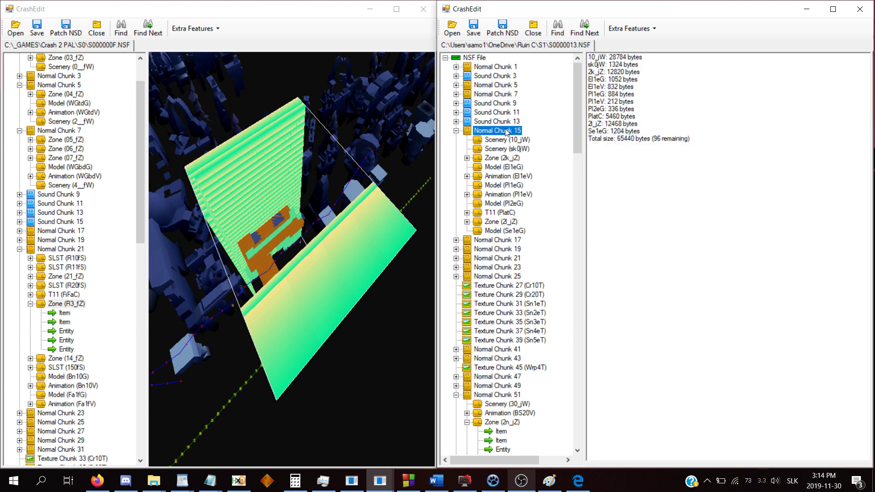
# View Zone 2n_jZ in Normal Chunk 51 and collapse its entry.
pyautogui.click(506, 423)
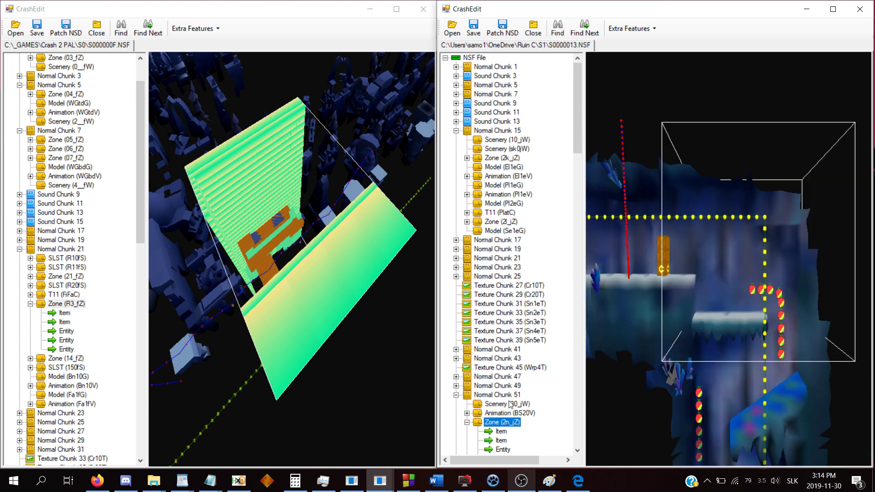
pyautogui.scroll(-3, 484, 329)
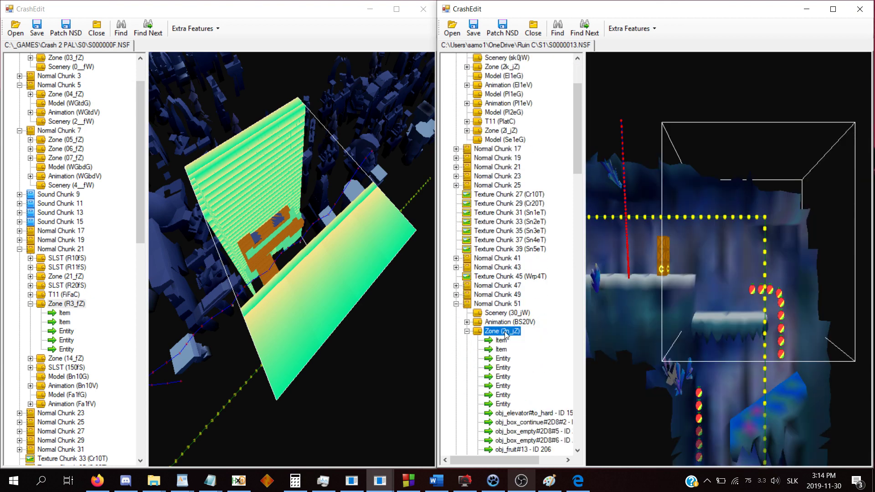
pyautogui.doubleClick(505, 332)
# Search S0000013.NSF for "a9" to view that zone's layout.
pyautogui.click(554, 37)
pyautogui.write('a')
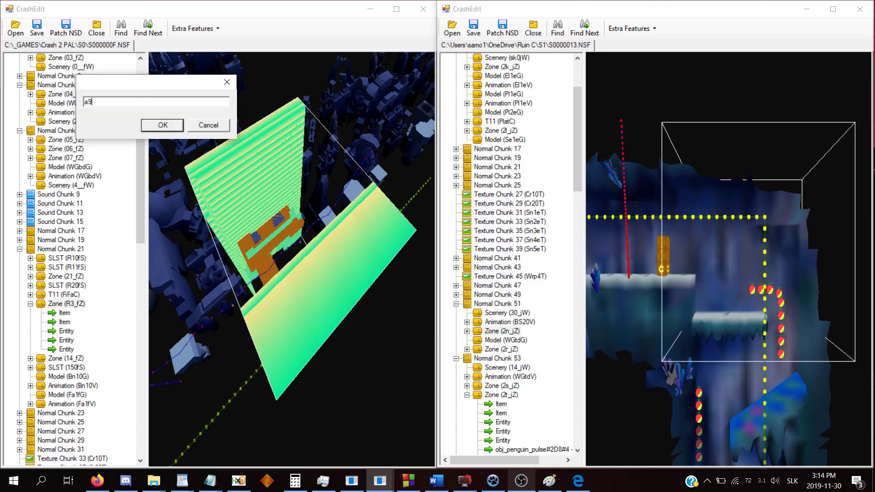
pyautogui.write('9')
pyautogui.press('Return')
# Import the exported "zone d.nsentry" file into the empty Normal Chunk 155 of S0000013.NSF.
pyautogui.moveTo(577, 154); pyautogui.dragTo(578, 48)
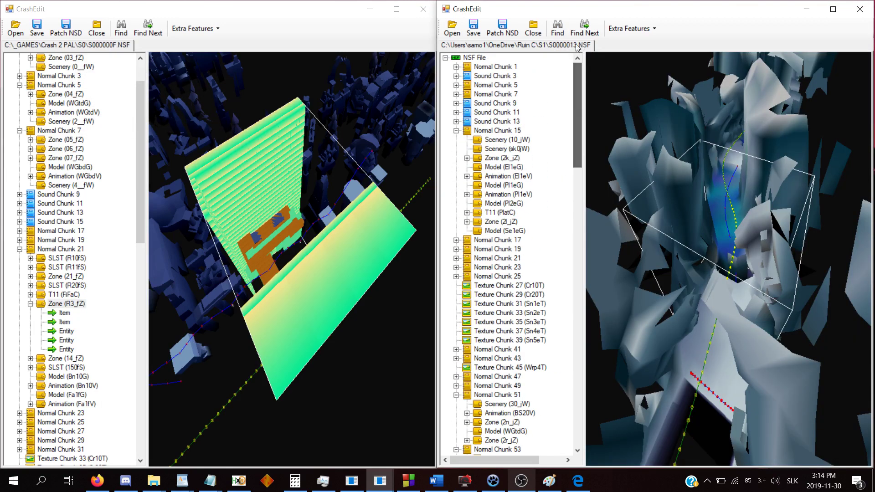
pyautogui.moveTo(575, 98); pyautogui.dragTo(531, 439)
pyautogui.click(506, 440)
pyautogui.click(493, 449)
pyautogui.rightClick(494, 449)
pyautogui.click(512, 439)
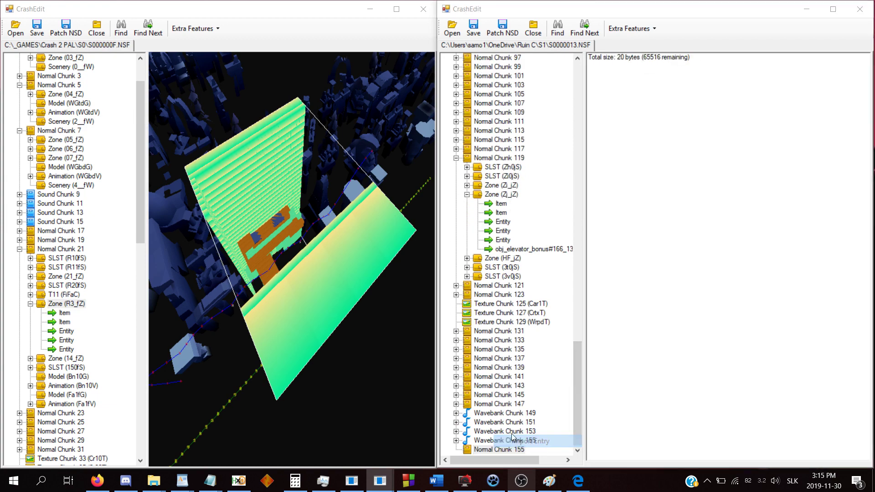
pyautogui.doubleClick(575, 84)
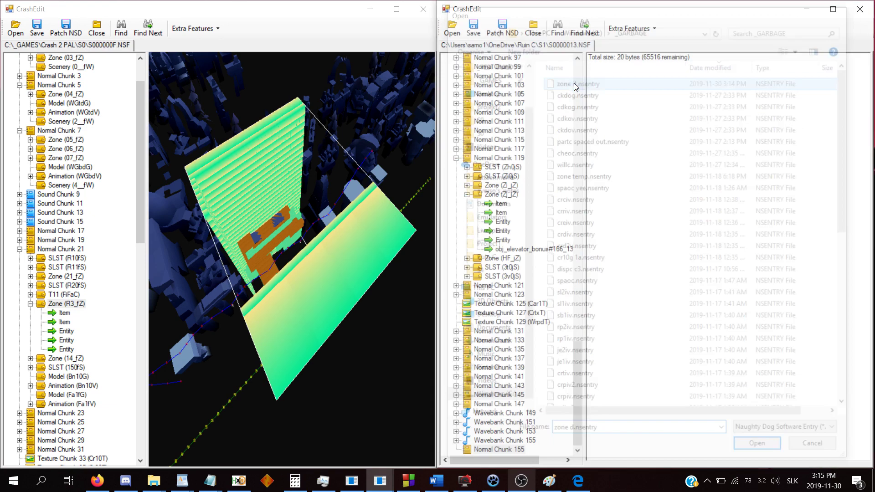
# Expand the imported R3_fZ entry, check one of its raw items and process the entry into a zone.
pyautogui.doubleClick(497, 451)
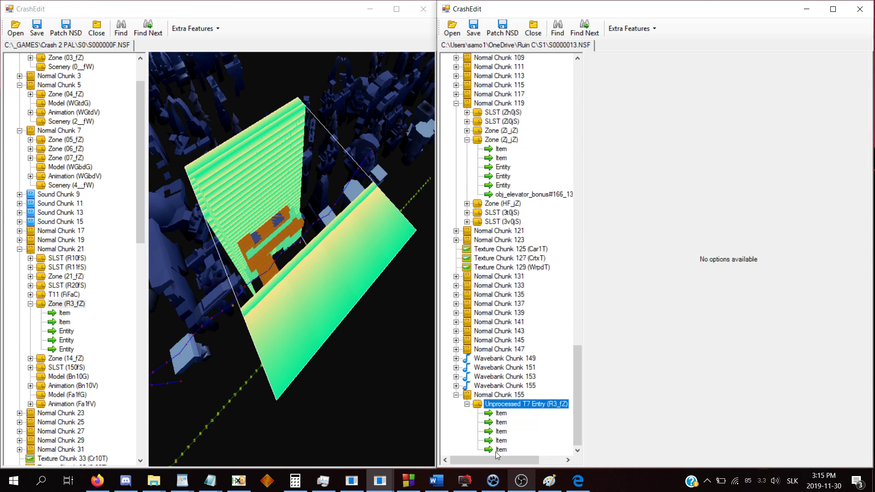
pyautogui.click(500, 432)
pyautogui.click(507, 406)
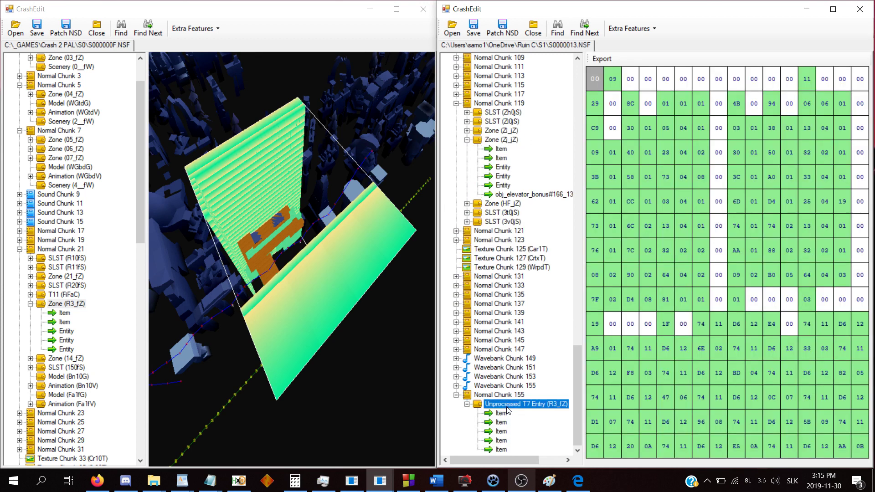
pyautogui.rightClick(508, 406)
pyautogui.click(510, 451)
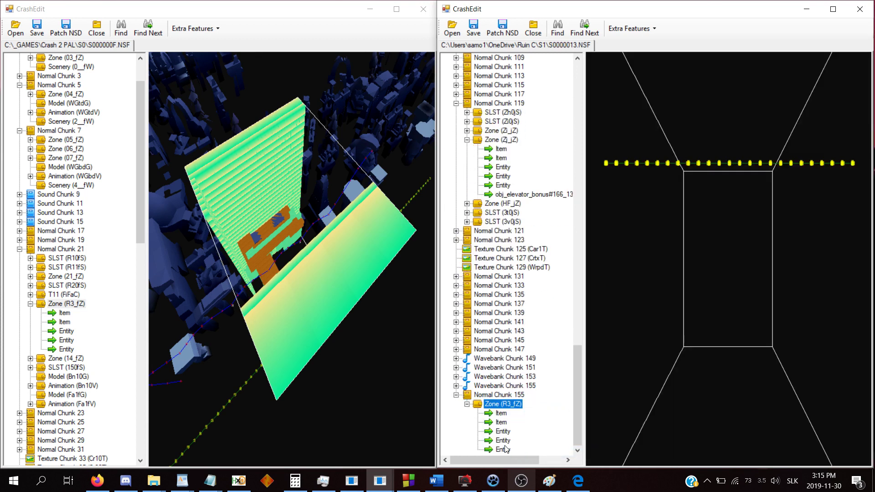
# Examine the imported Zone R3_fZ's first Entity and its 3D collision layout from several angles.
pyautogui.click(503, 433)
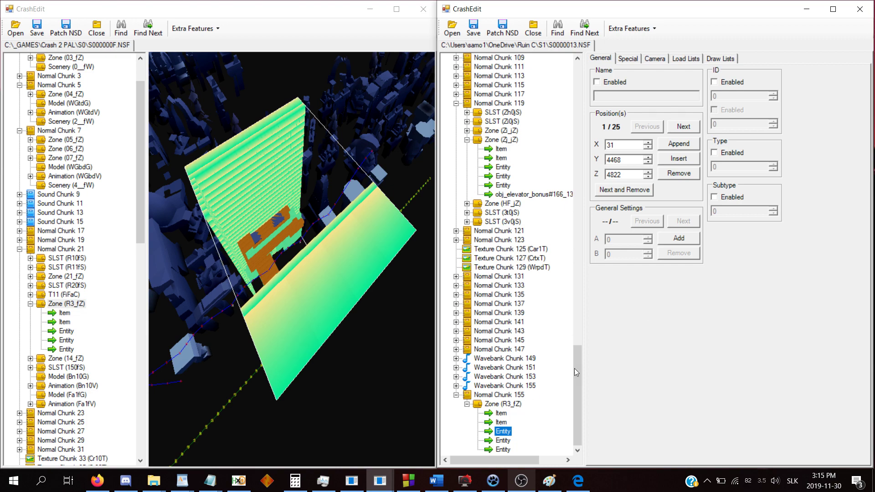
pyautogui.click(520, 404)
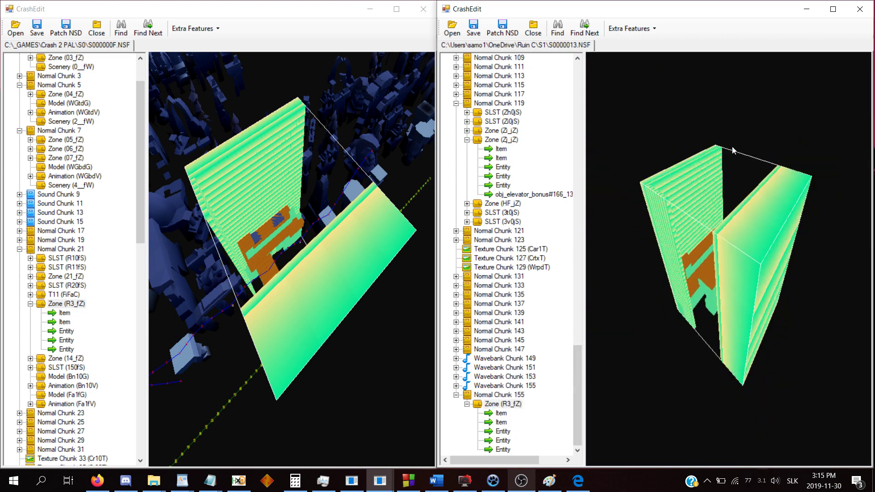
pyautogui.moveTo(733, 150); pyautogui.dragTo(772, 187)
pyautogui.moveTo(682, 359); pyautogui.dragTo(614, 336)
# Unprocess the Zone R3_fZ entry in Normal Chunk 155 and expand its raw items.
pyautogui.rightClick(519, 404)
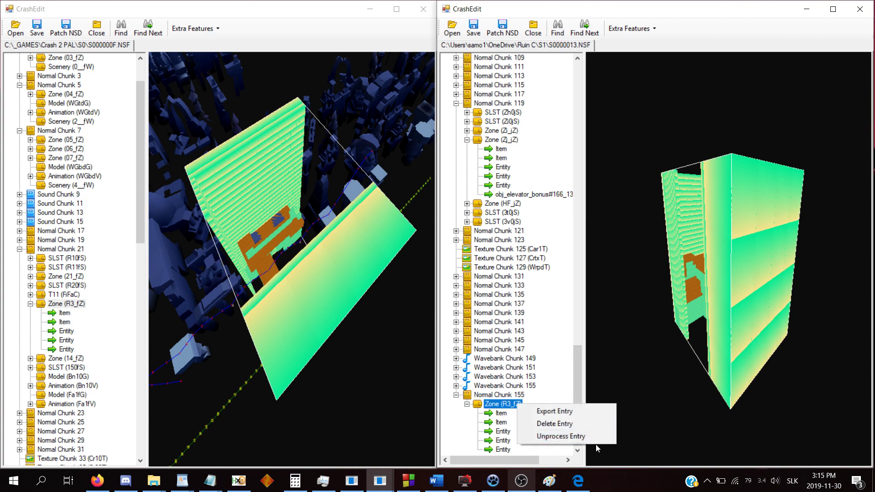
pyautogui.click(542, 439)
pyautogui.doubleClick(510, 451)
# Delete the third, fourth and fifth items of the unprocessed R3_fZ entry, keeping only the first two.
pyautogui.click(504, 433)
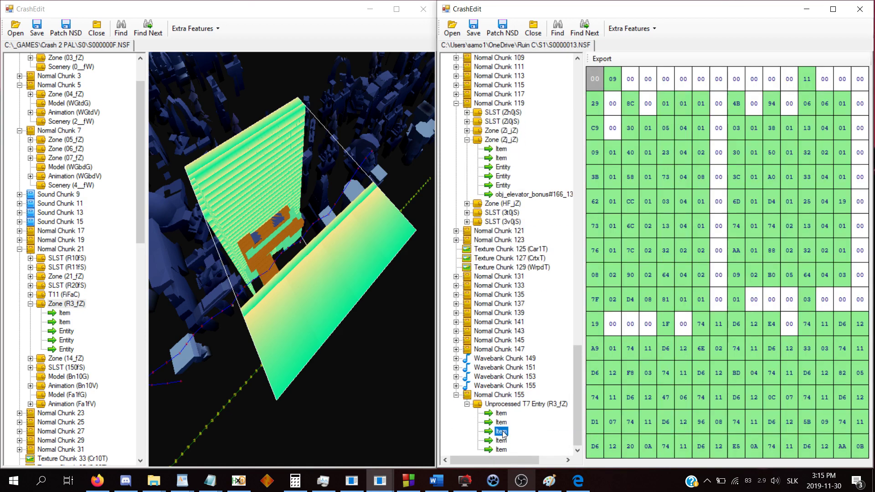
pyautogui.rightClick(504, 432)
pyautogui.click(518, 451)
pyautogui.rightClick(514, 443)
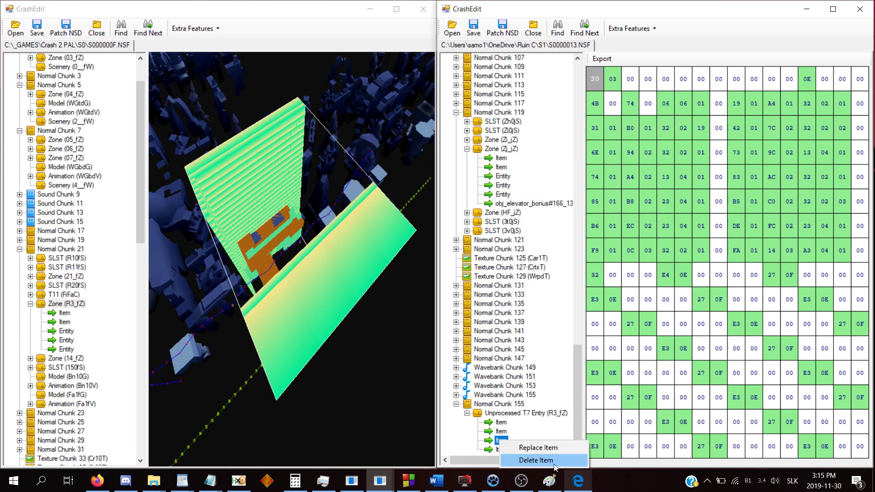
pyautogui.click(535, 463)
pyautogui.rightClick(506, 449)
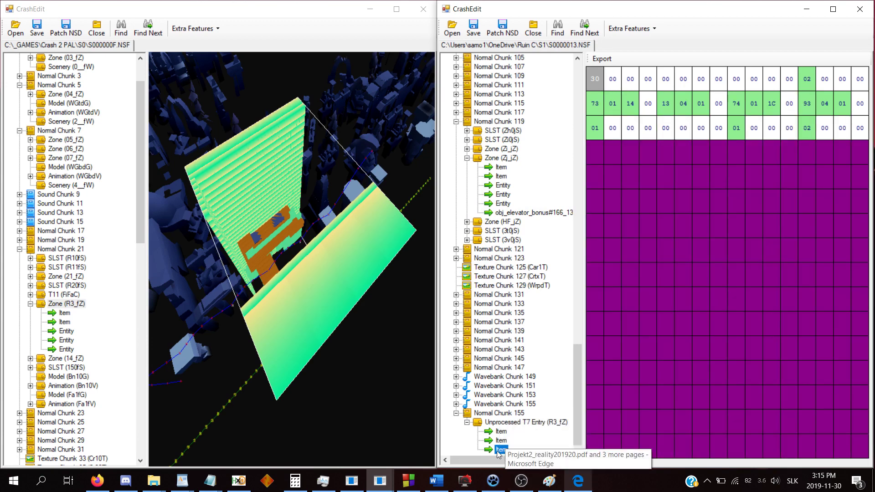
pyautogui.rightClick(498, 451)
pyautogui.click(521, 446)
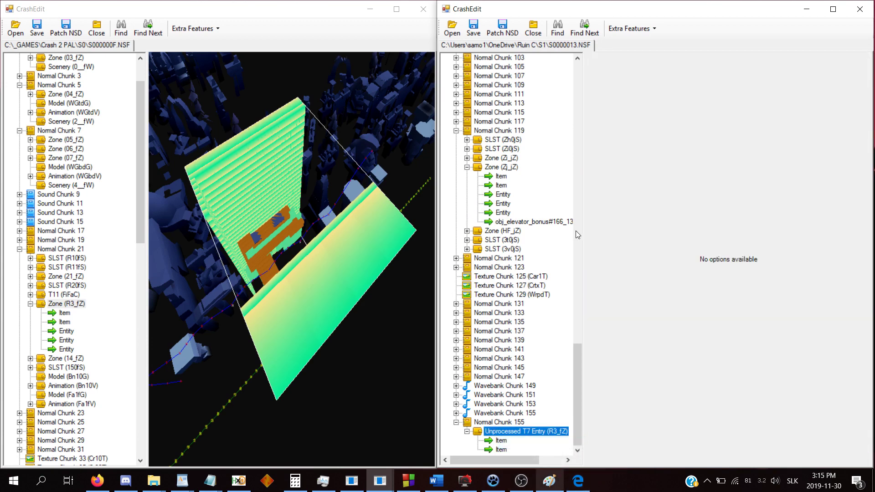
# Examine the first Item of the unprocessed R3_fZ entry from its scenery references down to its zone references.
pyautogui.click(502, 441)
pyautogui.click(679, 381)
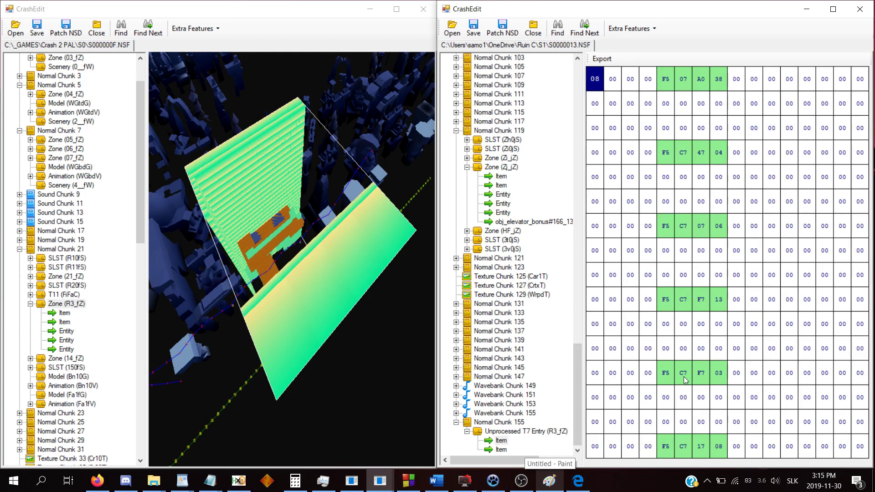
pyautogui.press('Down')
pyautogui.press('Down')
pyautogui.press('Down')
pyautogui.press('Down')
pyautogui.press('Down')
pyautogui.press('Down')
pyautogui.press('Down')
pyautogui.press('Down')
pyautogui.press('Down')
pyautogui.press('Down')
pyautogui.press('Down')
pyautogui.press('Down')
pyautogui.press('Down')
pyautogui.press('Down')
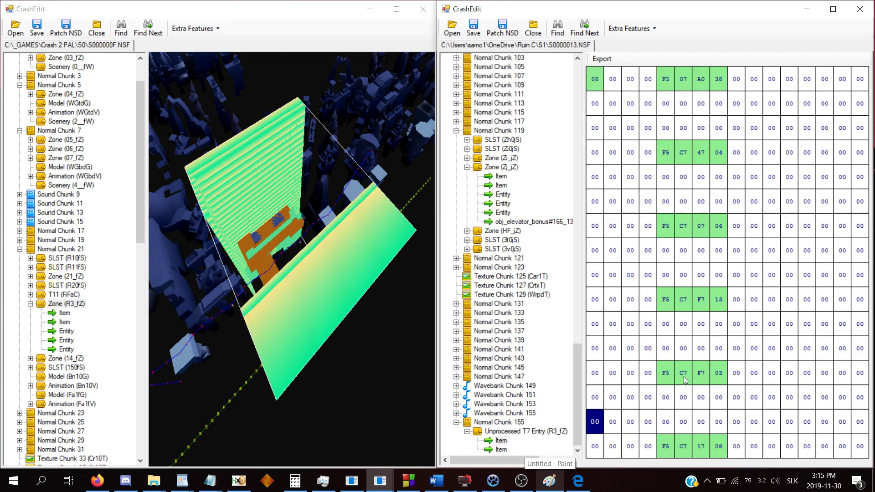
pyautogui.press('Down')
pyautogui.press('Down')
pyautogui.press('Down')
pyautogui.press('Down')
pyautogui.press('Down')
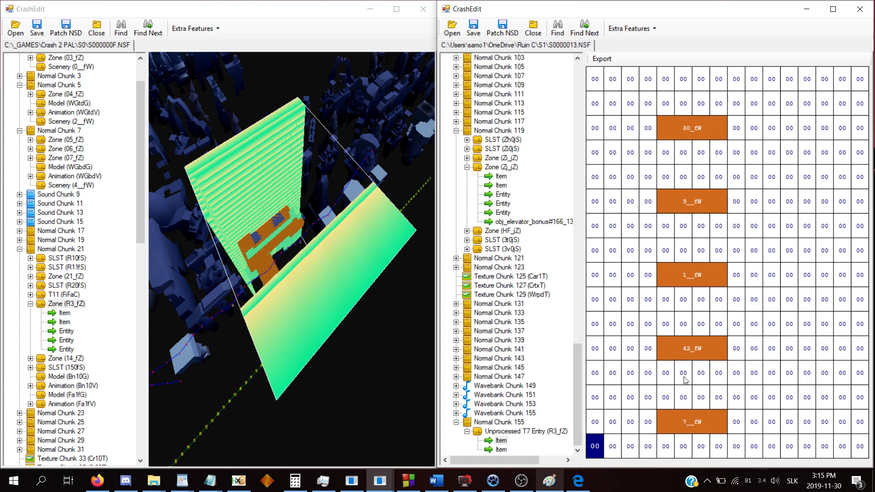
pyautogui.press('Down')
pyautogui.press('Down')
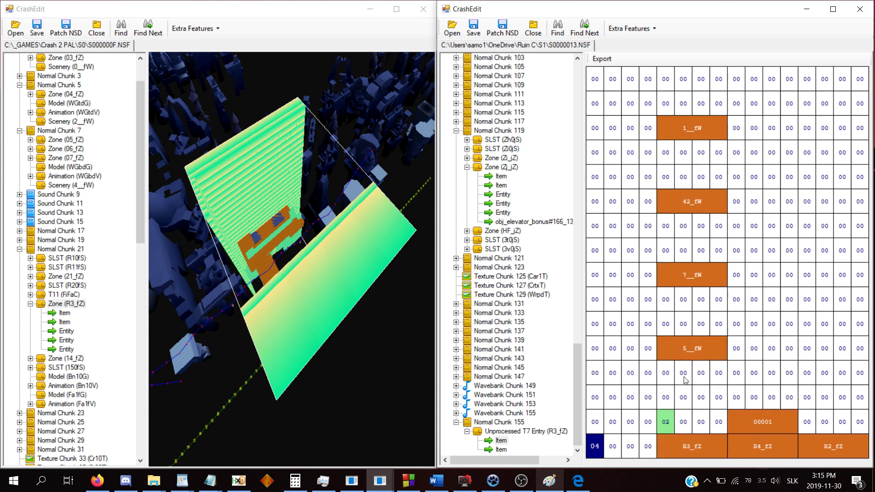
# Inspect the bytes just above the zone references in R3_fZ's first Item and the rows following those references.
pyautogui.press('Up')
pyautogui.press('Right')
pyautogui.press('Right')
pyautogui.press('Right')
pyautogui.press('Right')
pyautogui.press('Right')
pyautogui.press('Right')
pyautogui.press('Right')
pyautogui.press('Right')
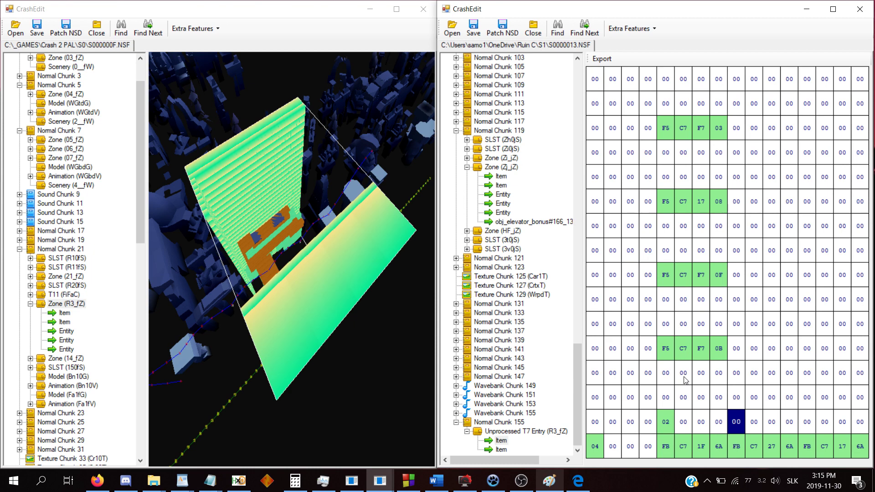
pyautogui.press('Down')
pyautogui.press('Down')
pyautogui.press('Down')
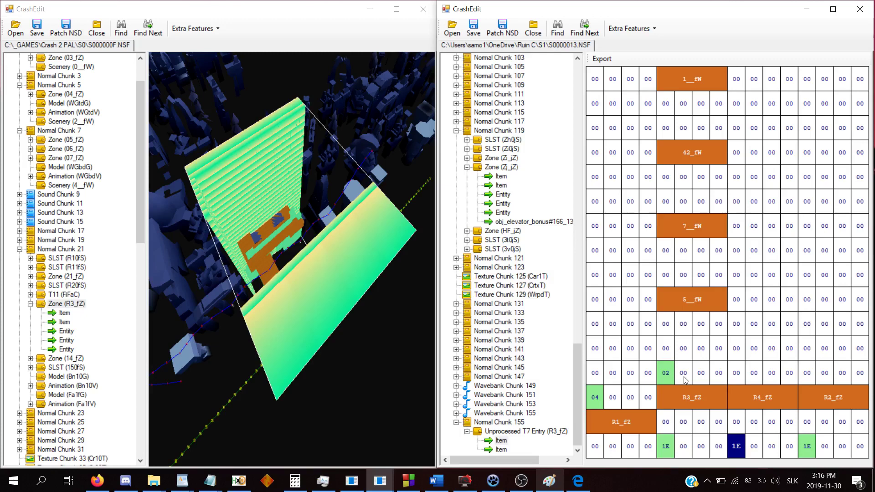
pyautogui.press('Up')
pyautogui.press('Down')
pyautogui.press('Down')
pyautogui.press('Down')
pyautogui.press('Down')
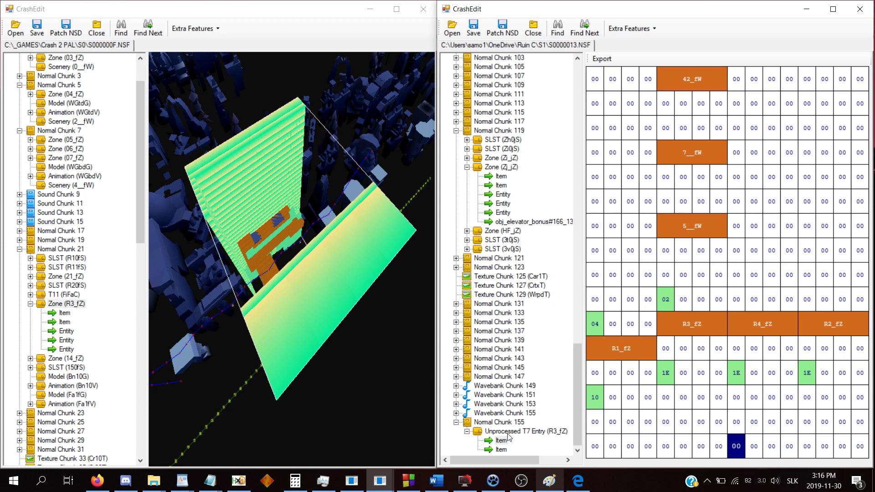
# Open the first Item of Zone a9_jZ in Normal Chunk 61 and examine its scenery references and zone reference list for comparison.
pyautogui.scroll(15, 515, 294)
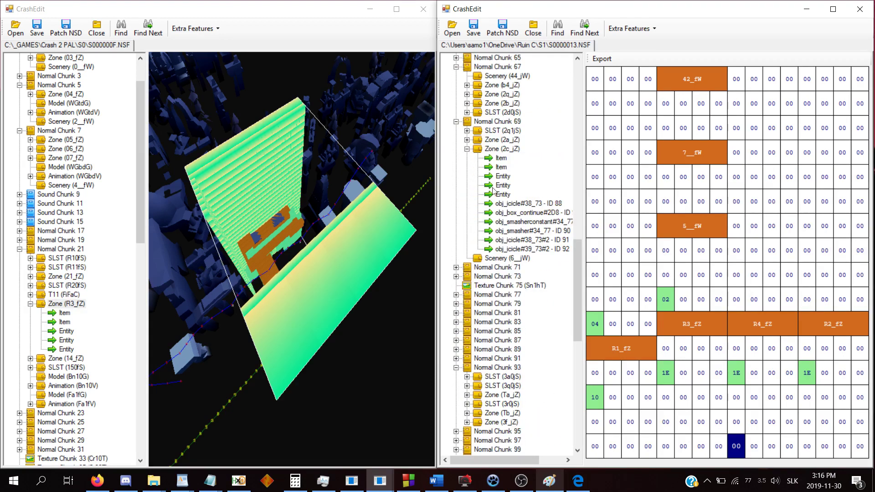
pyautogui.scroll(5, 504, 170)
pyautogui.click(502, 121)
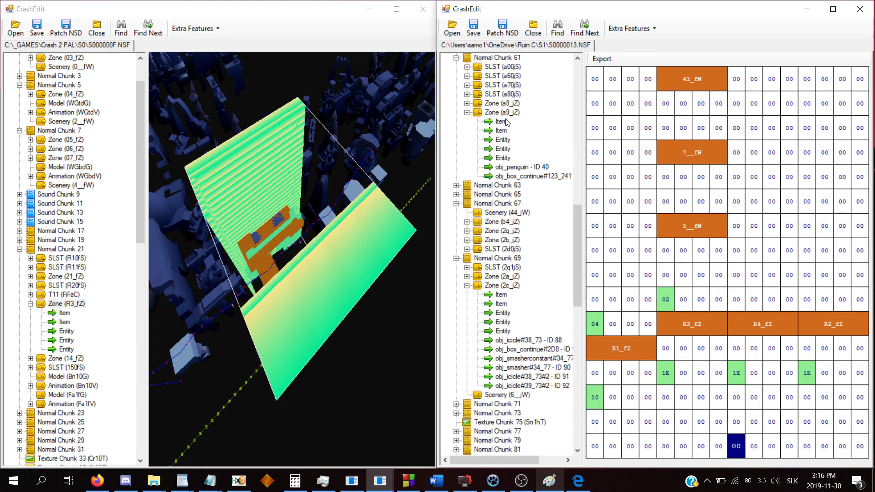
pyautogui.click(605, 162)
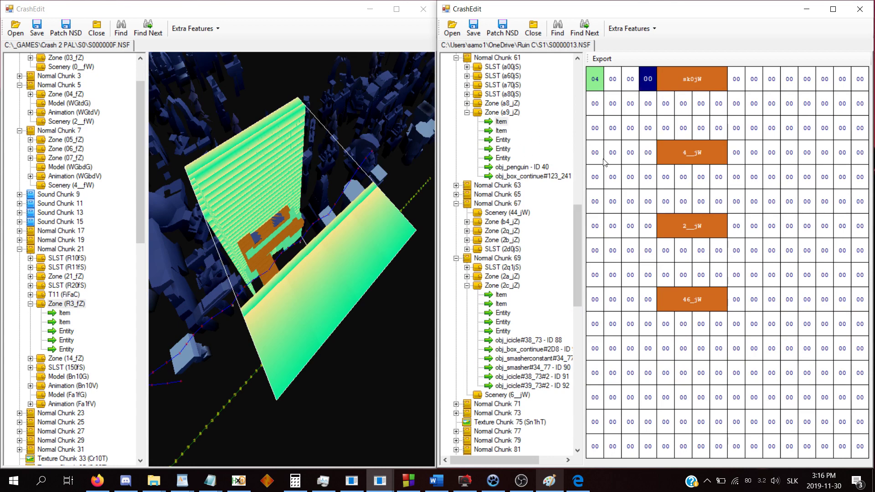
pyautogui.press('Down')
pyautogui.press('Down')
pyautogui.press('Down')
pyautogui.press('Down')
pyautogui.press('Down')
pyautogui.press('Down')
pyautogui.press('Down')
pyautogui.press('Down')
pyautogui.press('Down')
pyautogui.press('Down')
pyautogui.press('Down')
pyautogui.press('Down')
pyautogui.press('Down')
pyautogui.press('Down')
pyautogui.press('Down')
pyautogui.press('Down')
pyautogui.press('Down')
pyautogui.press('Down')
pyautogui.press('Down')
pyautogui.press('Down')
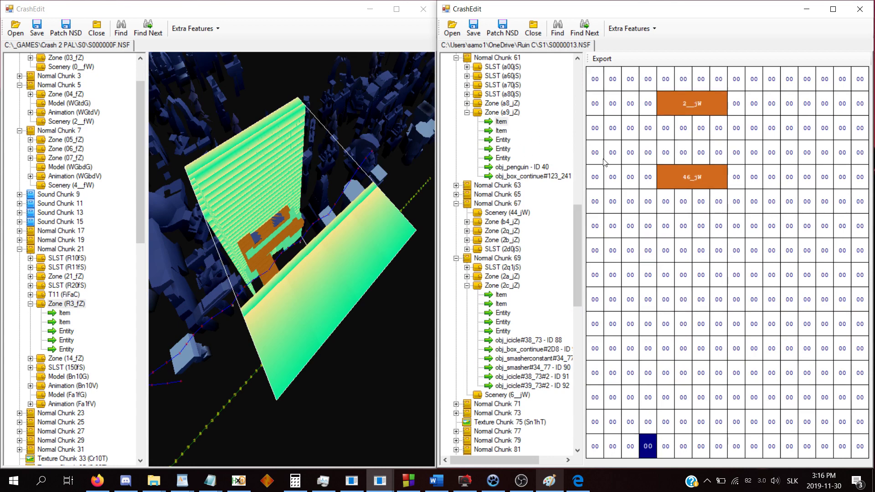
pyautogui.press('Up')
pyautogui.press('Up')
pyautogui.press('Up')
pyautogui.press('Up')
pyautogui.press('Up')
pyautogui.press('Up')
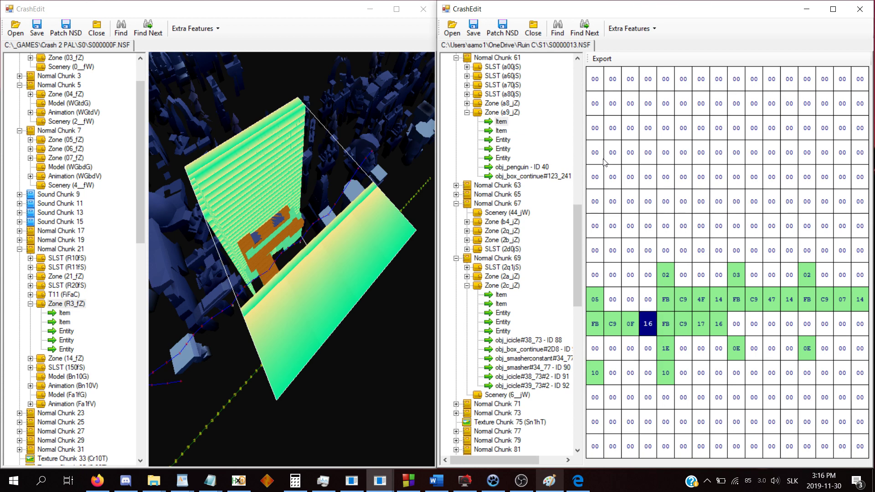
pyautogui.press('Left')
pyautogui.press('Left')
pyautogui.press('Left')
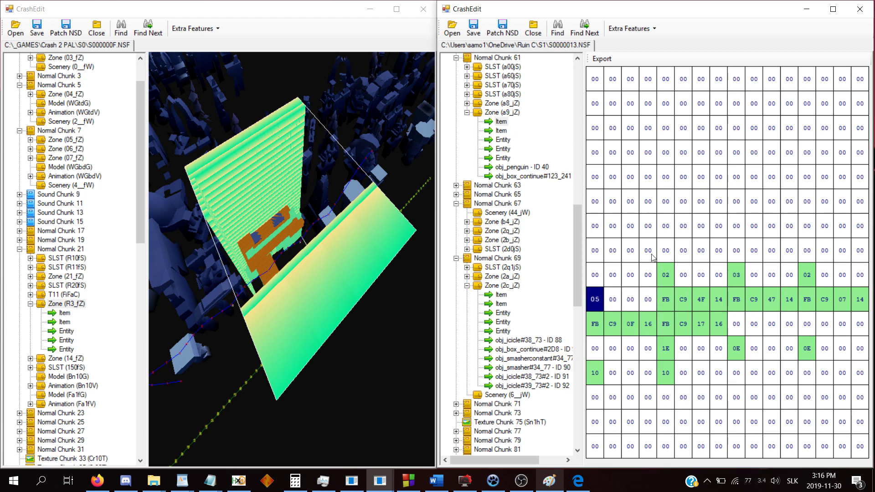
# Return to R3_fZ's first Item in Normal Chunk 155 and compare its references as entry names and raw bytes.
pyautogui.moveTo(576, 274); pyautogui.dragTo(578, 408)
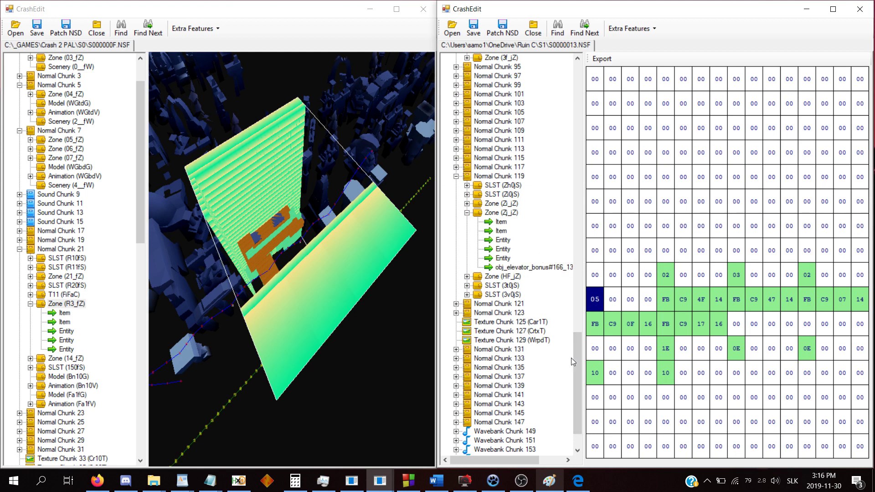
pyautogui.moveTo(573, 362); pyautogui.dragTo(575, 371)
pyautogui.click(502, 441)
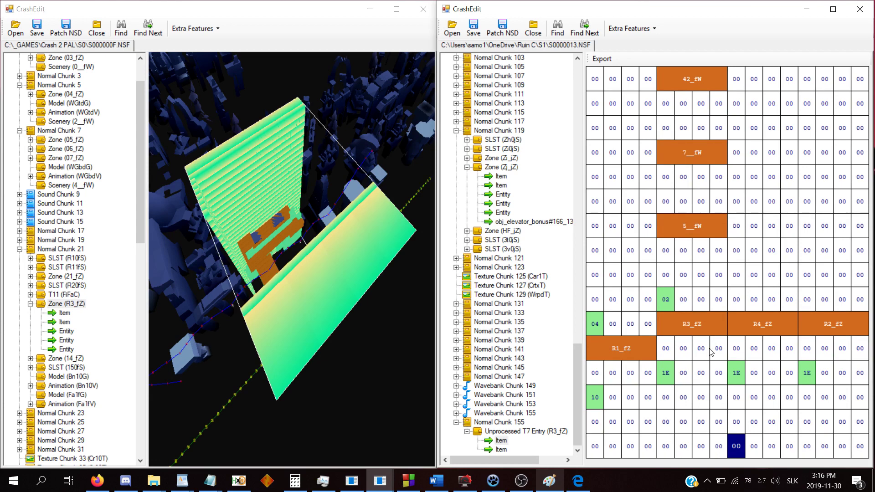
pyautogui.press('x')
pyautogui.press('x')
pyautogui.press('x')
pyautogui.press('x')
pyautogui.press('x')
pyautogui.press('x')
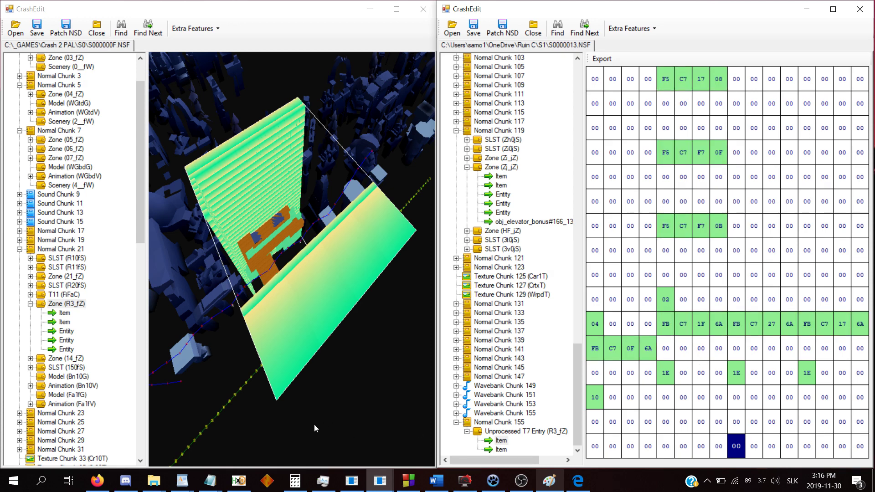
# In a new Notepad document, note the R3_fZ reference bytes as "fb c7 1f 6a".
pyautogui.click(225, 481)
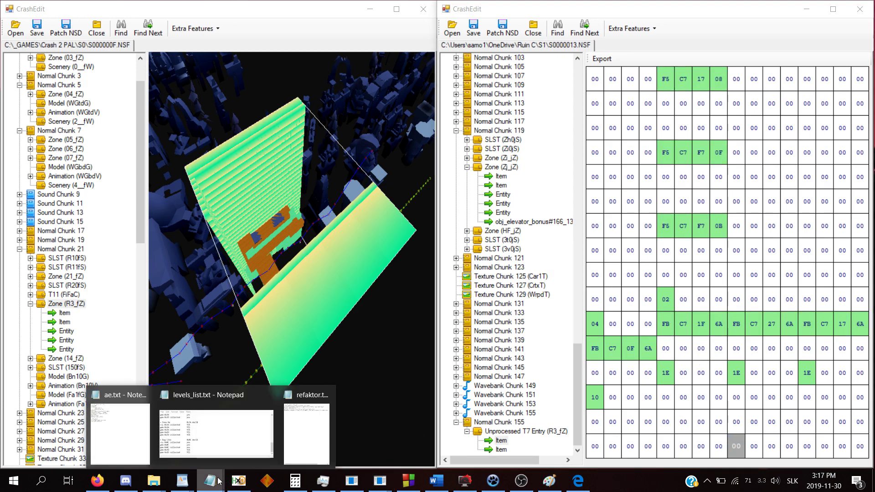
pyautogui.rightClick(219, 481)
pyautogui.click(206, 421)
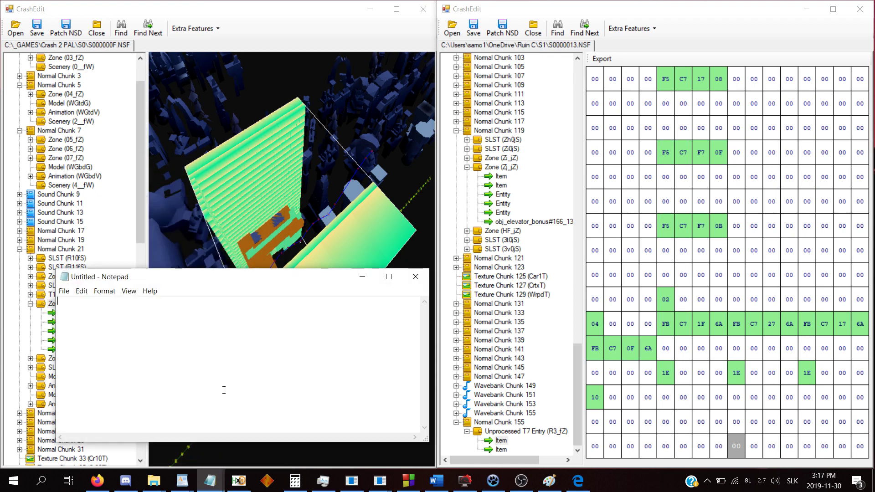
pyautogui.moveTo(216, 279); pyautogui.dragTo(30, 293)
pyautogui.write('f')
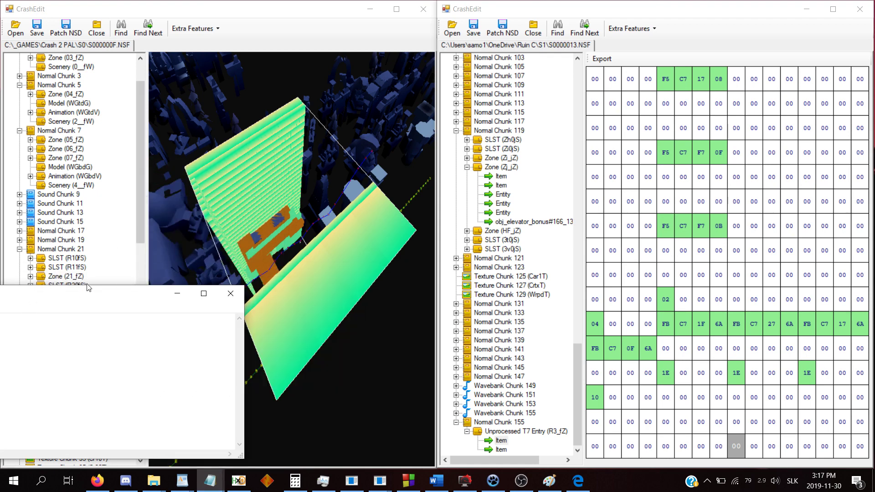
pyautogui.moveTo(90, 293); pyautogui.dragTo(230, 164)
pyautogui.write('b c7 1f 6a')
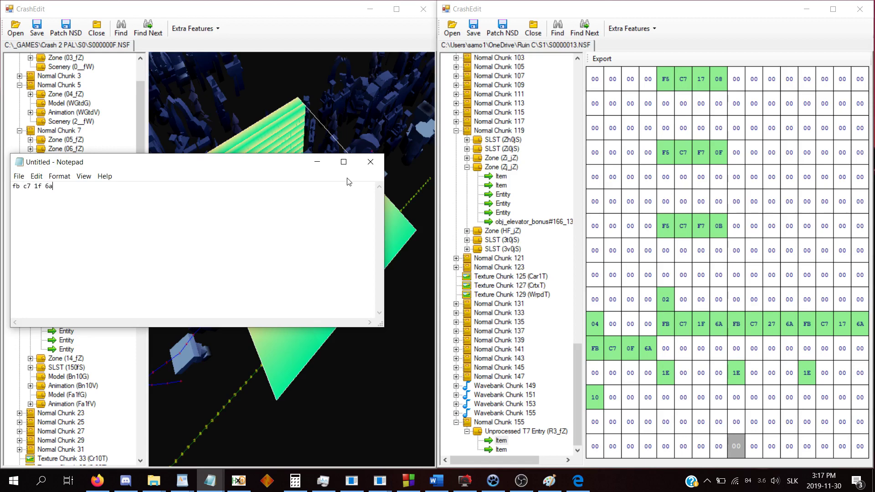
# In the first Item of Zone a9_jZ in Normal Chunk 61, set the zone reference count byte to 06.
pyautogui.scroll(15, 537, 201)
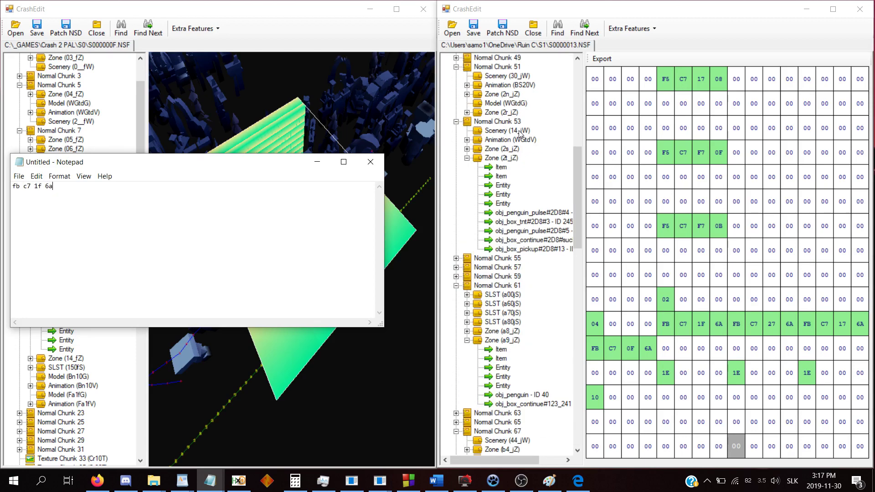
pyautogui.scroll(8, 525, 170)
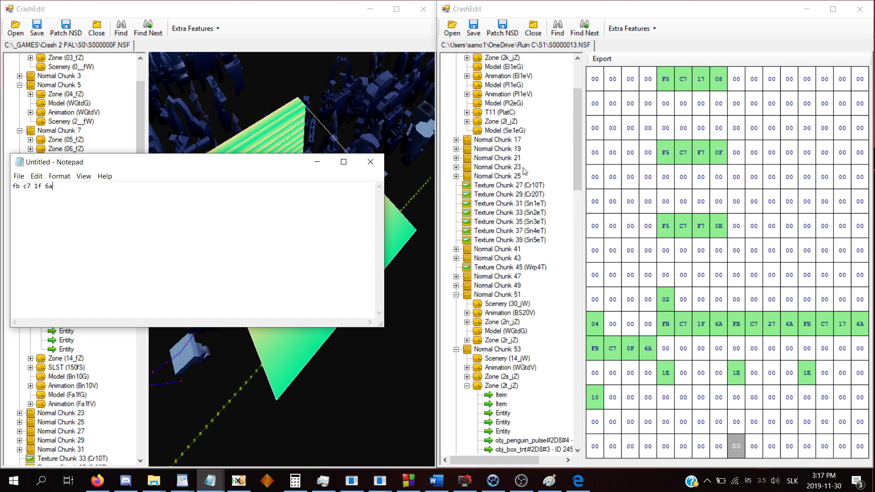
pyautogui.moveTo(576, 145); pyautogui.dragTo(579, 227)
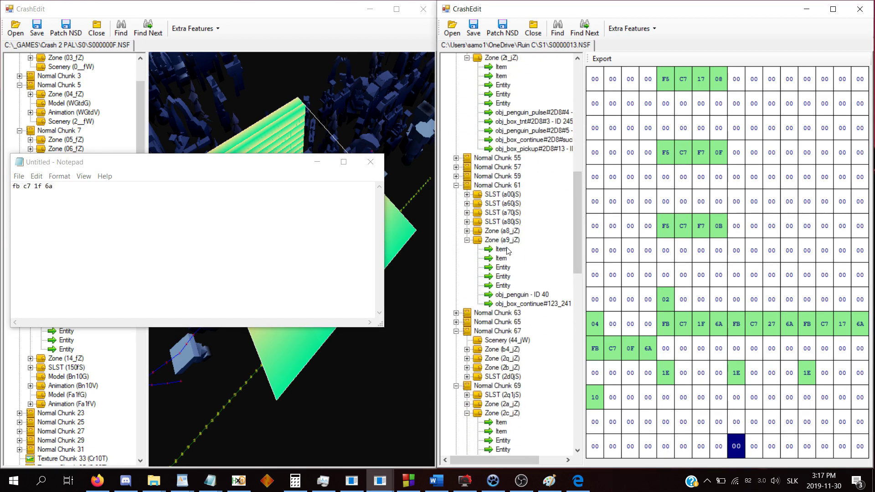
pyautogui.click(502, 239)
pyautogui.moveTo(634, 234); pyautogui.dragTo(674, 243)
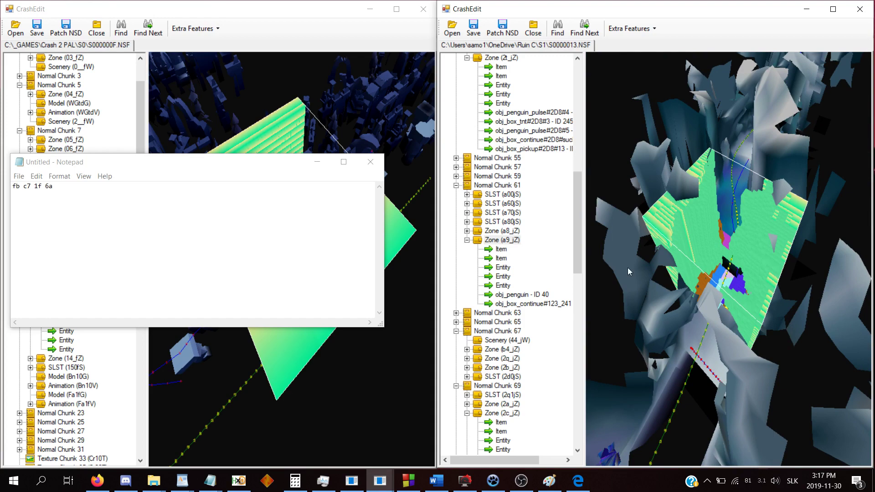
pyautogui.click(501, 249)
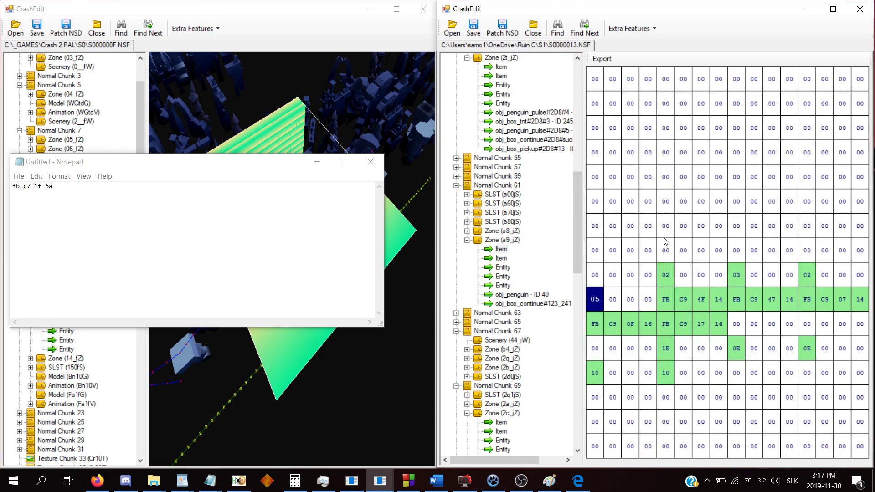
pyautogui.write('06')
# Add the bytes FB C7 1F 6A after the b2_jZ reference as a sixth zone reference, and show the references as entry names.
pyautogui.press('Down')
pyautogui.press('Right')
pyautogui.press('Right')
pyautogui.press('Right')
pyautogui.press('Right')
pyautogui.press('Right')
pyautogui.press('Right')
pyautogui.press('Right')
pyautogui.press('Right')
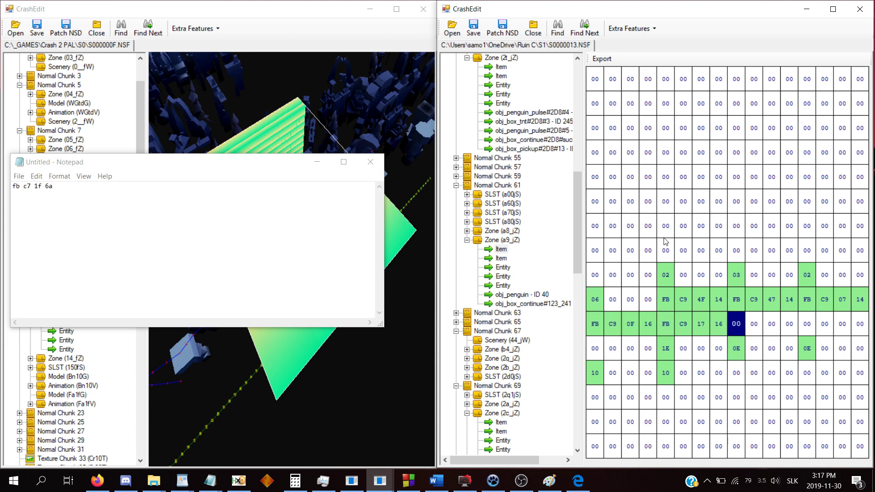
pyautogui.write('fb')
pyautogui.press('Right')
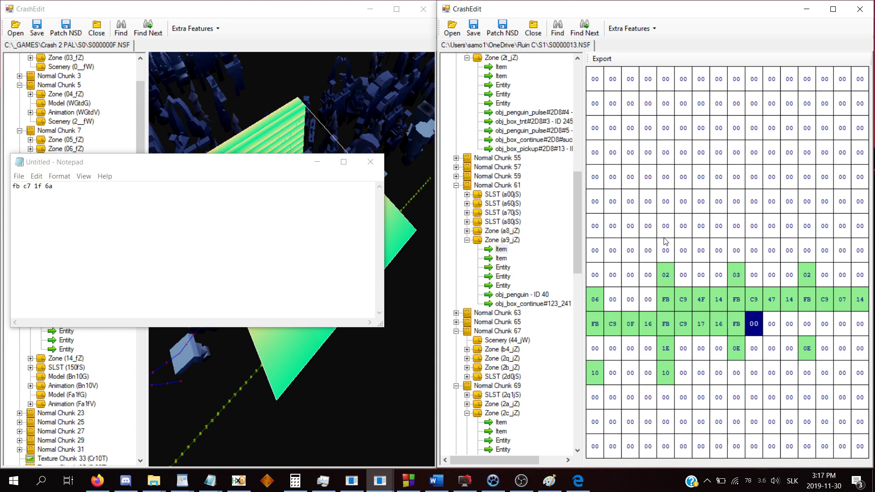
pyautogui.write('c7')
pyautogui.press('Right')
pyautogui.write('1f')
pyautogui.press('Right')
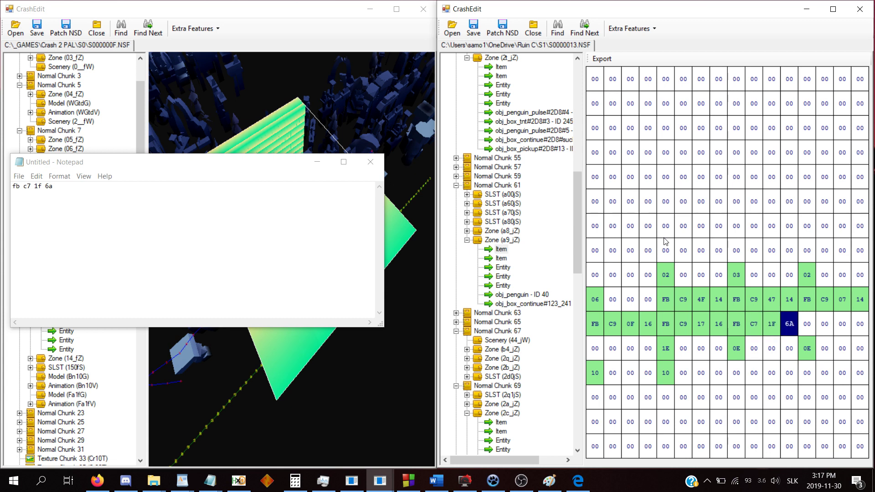
pyautogui.press('x')
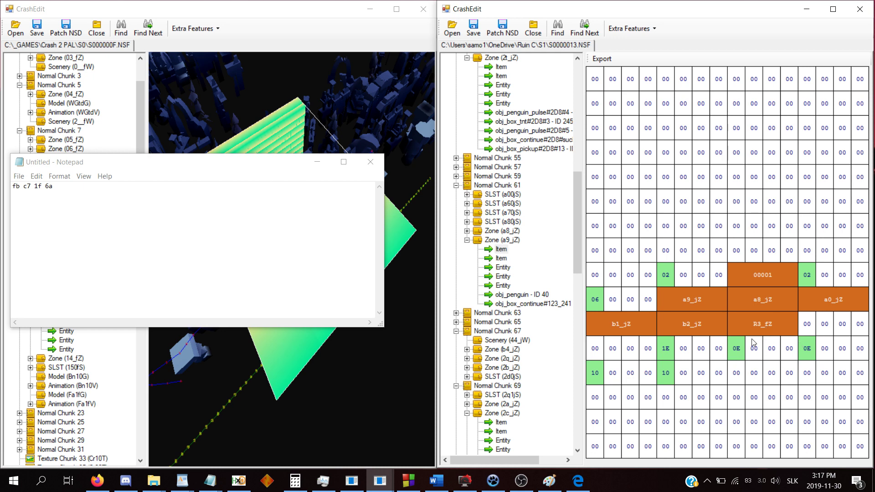
# Set the flag byte for the new R3_fZ reference to 1E, after the second 10 two rows beneath the references.
pyautogui.press('x')
pyautogui.press('Down')
pyautogui.press('Down')
pyautogui.press('Left')
pyautogui.press('Left')
pyautogui.press('Left')
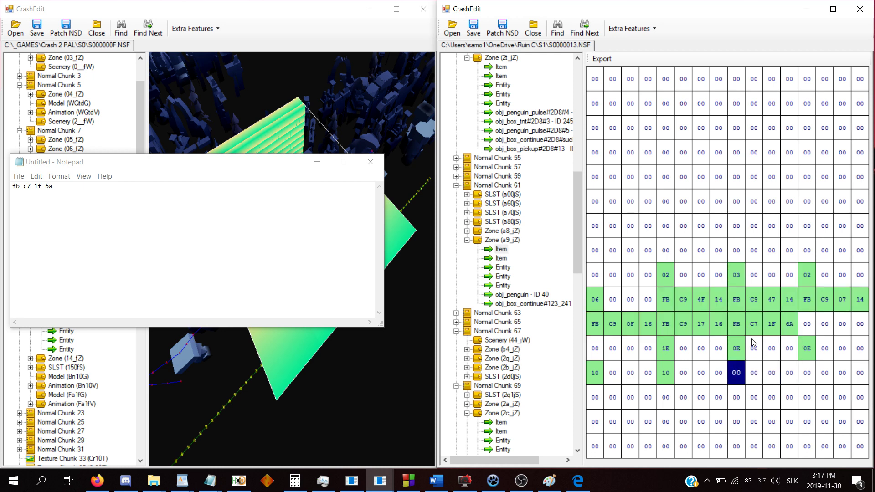
pyautogui.write('1e')
pyautogui.press('space')
pyautogui.press('space')
pyautogui.press('space')
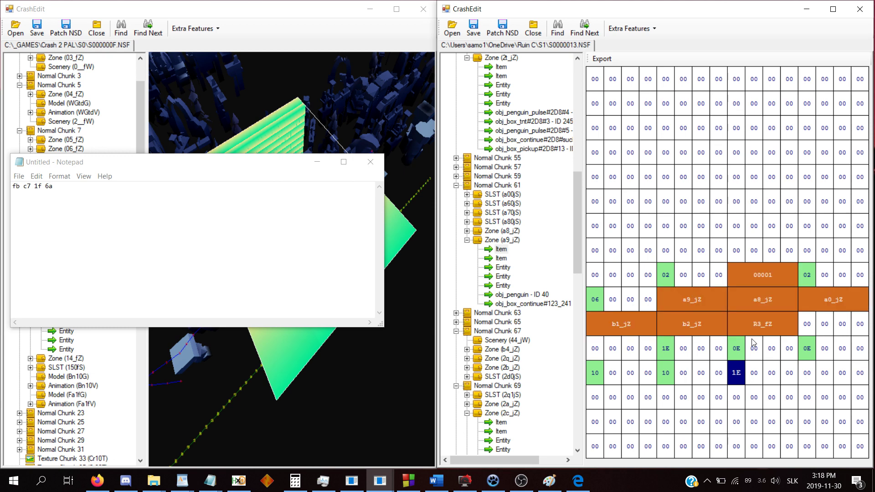
# Check the new R3_fZ reference and its flag against the other zone references, as both entry names and raw bytes.
pyautogui.press('Up')
pyautogui.press('Up')
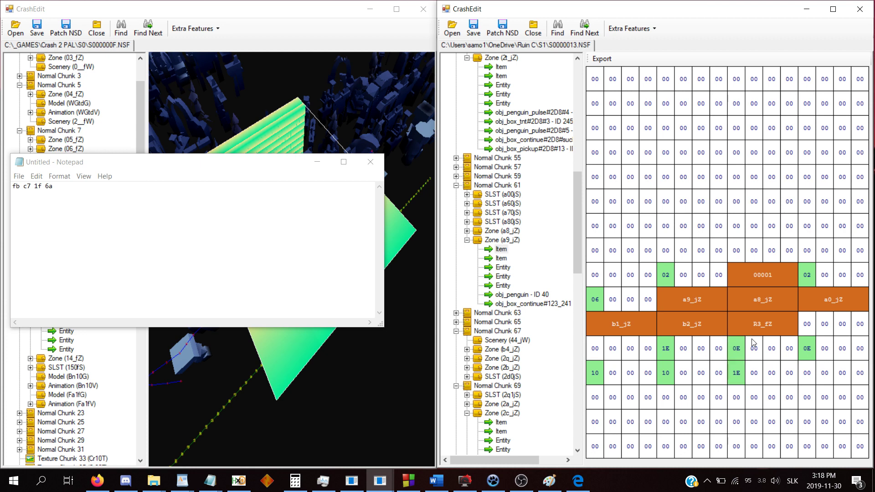
pyautogui.press('space')
pyautogui.press('Down')
pyautogui.press('Down')
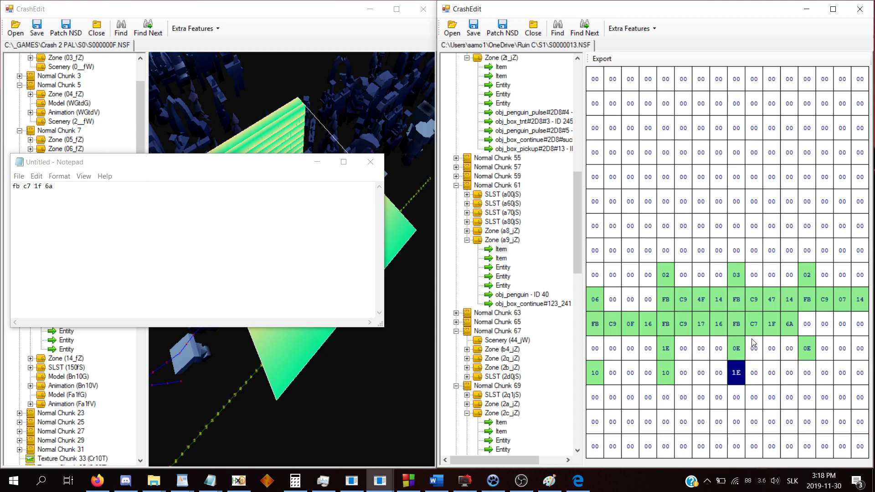
pyautogui.press('Up')
pyautogui.press('Up')
pyautogui.press('space')
pyautogui.press('space')
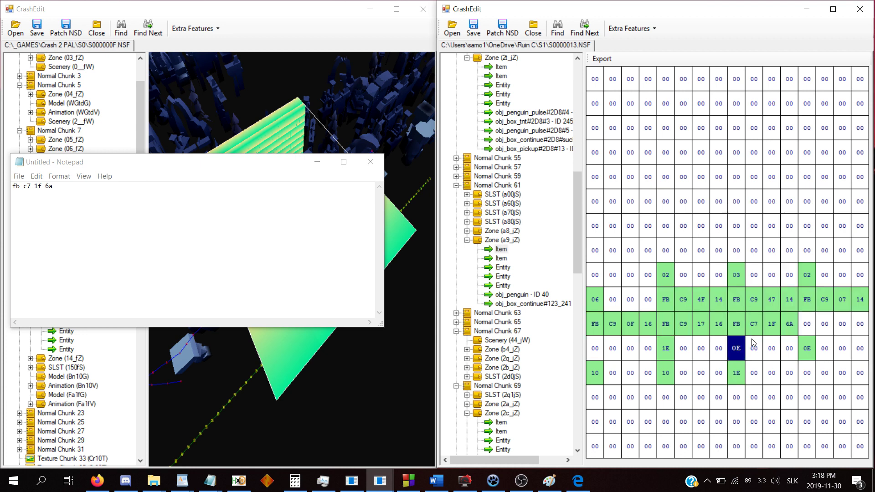
pyautogui.press('Down')
pyautogui.press('Down')
pyautogui.press('Left')
pyautogui.press('Left')
pyautogui.press('Left')
pyautogui.press('Left')
pyautogui.press('Left')
pyautogui.press('Up')
pyautogui.press('Up')
pyautogui.press('Right')
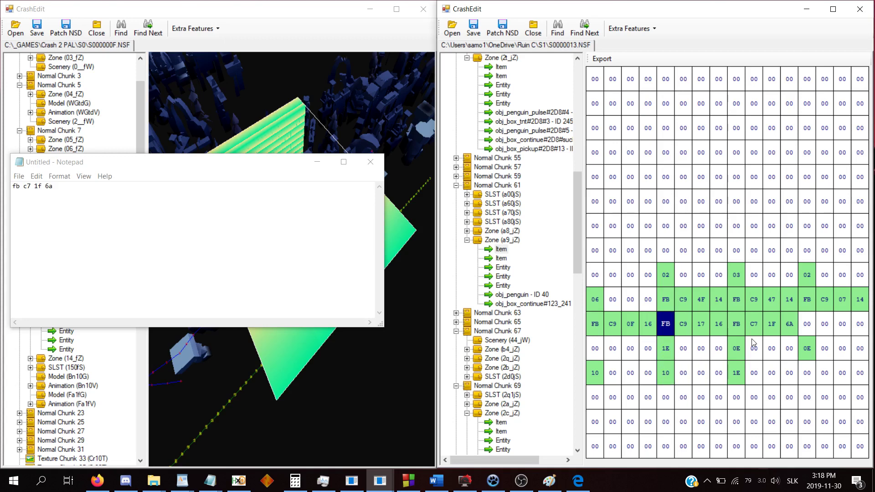
pyautogui.press('space')
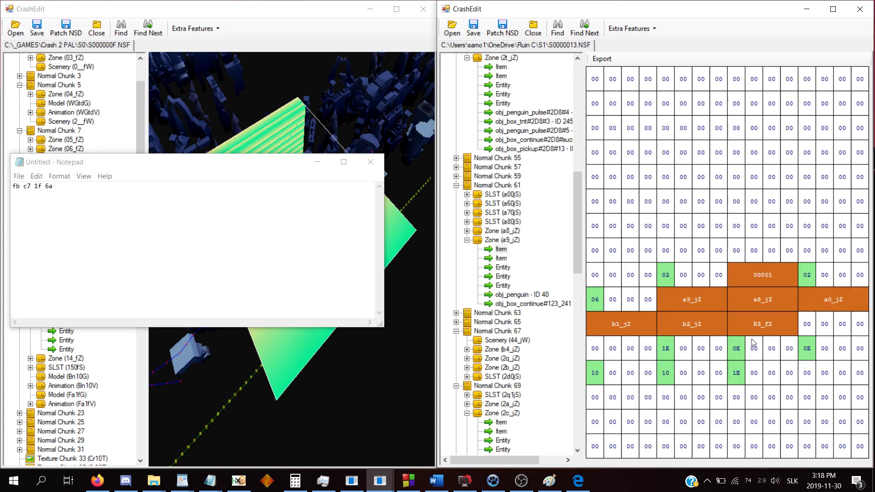
# Inspect Zone a9_jZ in an undocked 3D view and reopen its first Item to check the references.
pyautogui.click(497, 232)
pyautogui.click(501, 240)
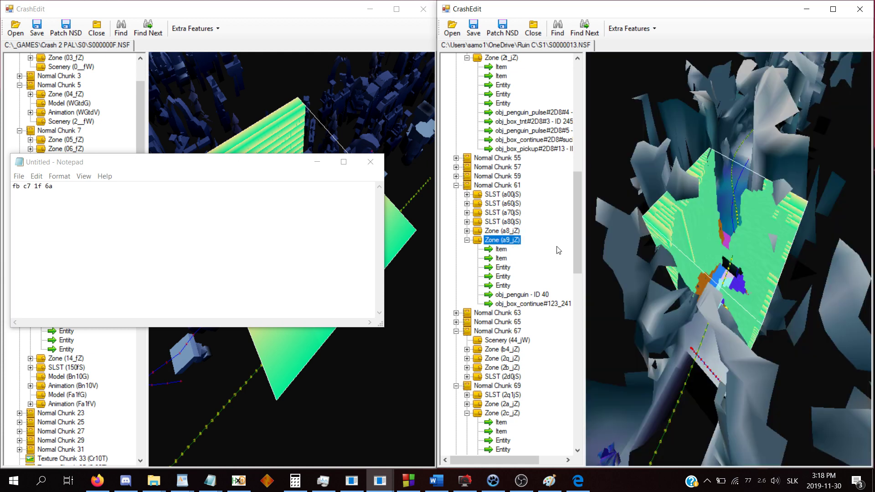
pyautogui.moveTo(647, 255); pyautogui.dragTo(684, 310)
pyautogui.press('F12')
pyautogui.moveTo(208, 24); pyautogui.dragTo(0, 46)
pyautogui.moveTo(195, 224); pyautogui.dragTo(192, 93)
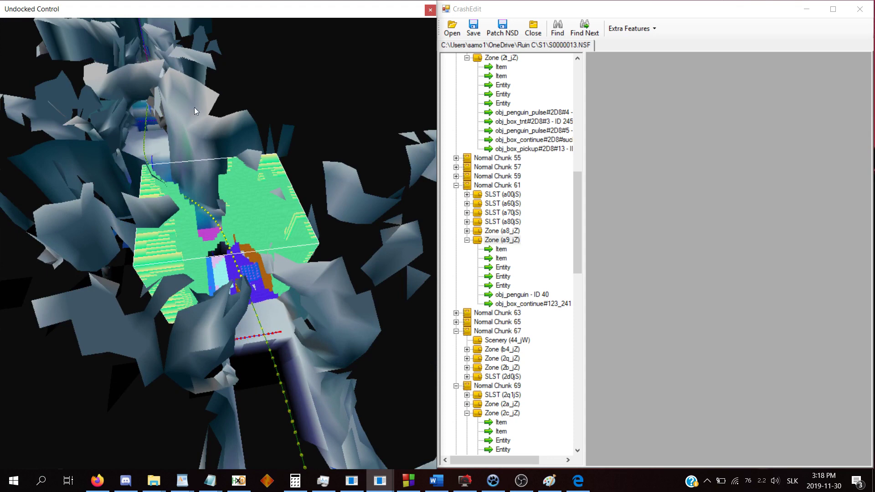
pyautogui.click(498, 252)
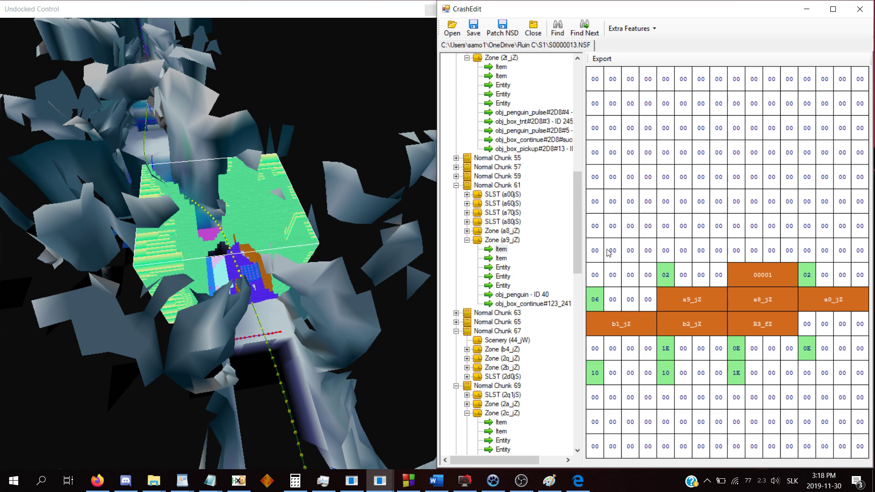
# Unprocess the Zone a9_jZ entry and process it again.
pyautogui.click(515, 240)
pyautogui.rightClick(517, 244)
pyautogui.click(535, 273)
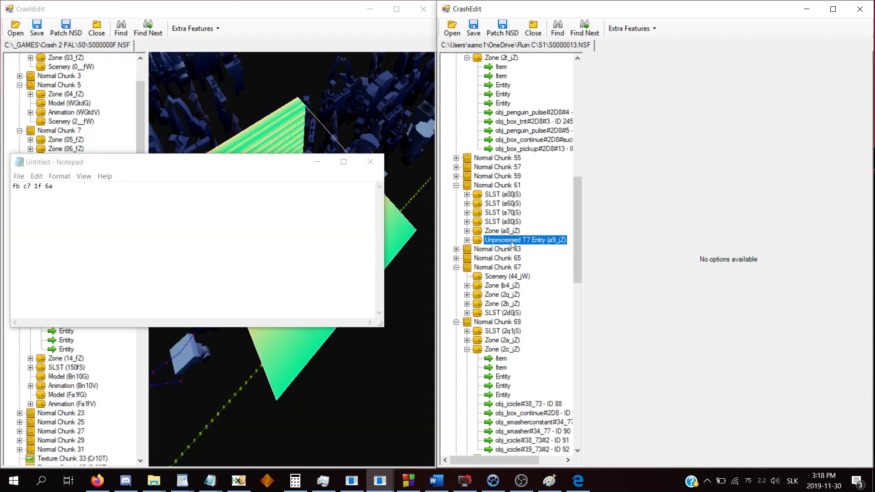
pyautogui.rightClick(512, 241)
pyautogui.click(542, 287)
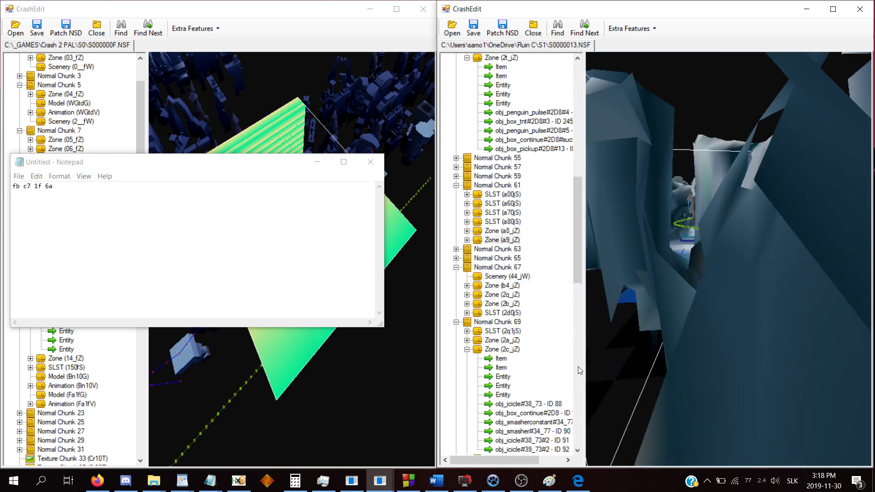
# Process the unprocessed R3_fZ entry in Normal Chunk 155 into a zone.
pyautogui.moveTo(580, 278); pyautogui.dragTo(579, 441)
pyautogui.click(509, 423)
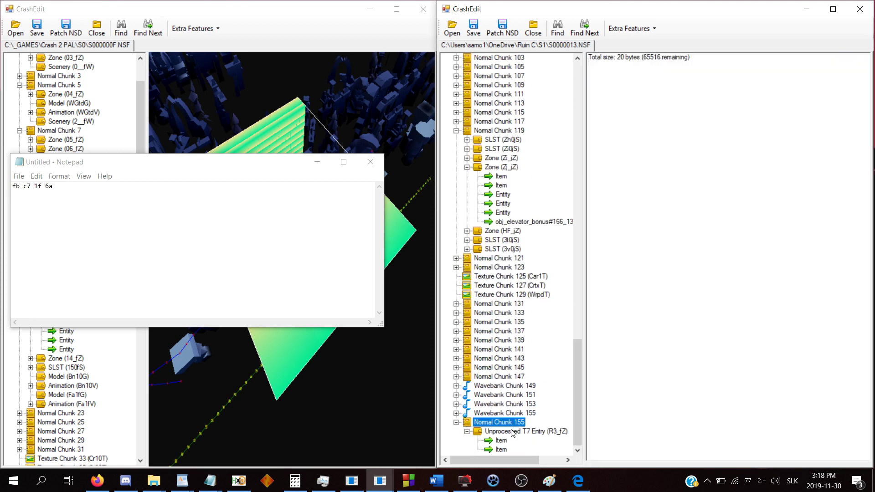
pyautogui.rightClick(513, 433)
pyautogui.click(549, 419)
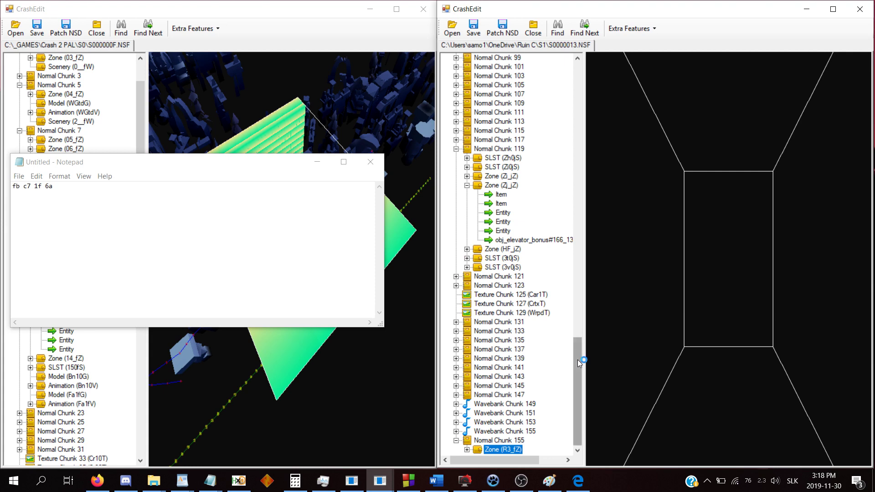
# Find Zone a9_jZ by searching for "a9_", then unprocess and reprocess its entry to reload the referenced zones.
pyautogui.moveTo(579, 362); pyautogui.dragTo(579, 175)
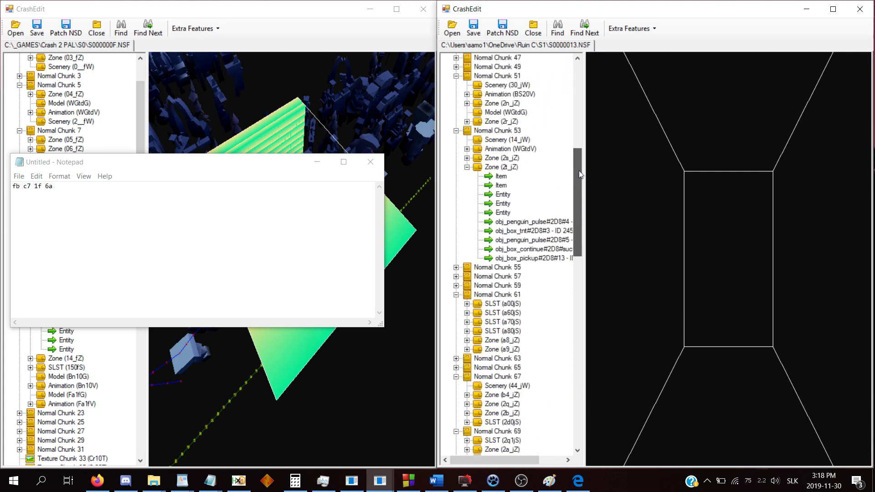
pyautogui.scroll(12, 523, 174)
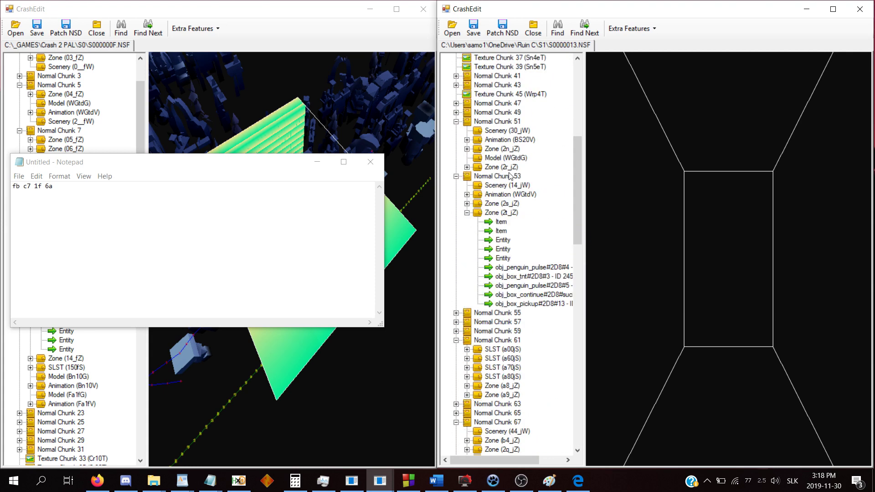
pyautogui.click(556, 28)
pyautogui.write('a9_')
pyautogui.press('Return')
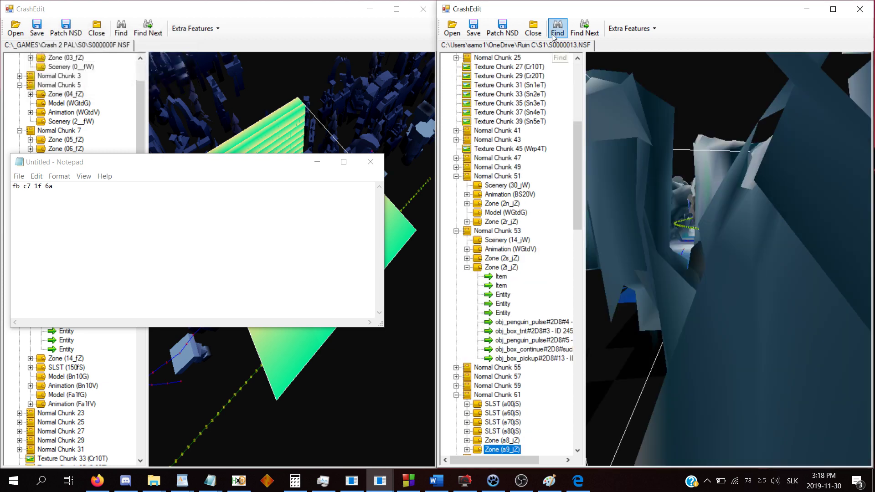
pyautogui.rightClick(498, 449)
pyautogui.click(517, 442)
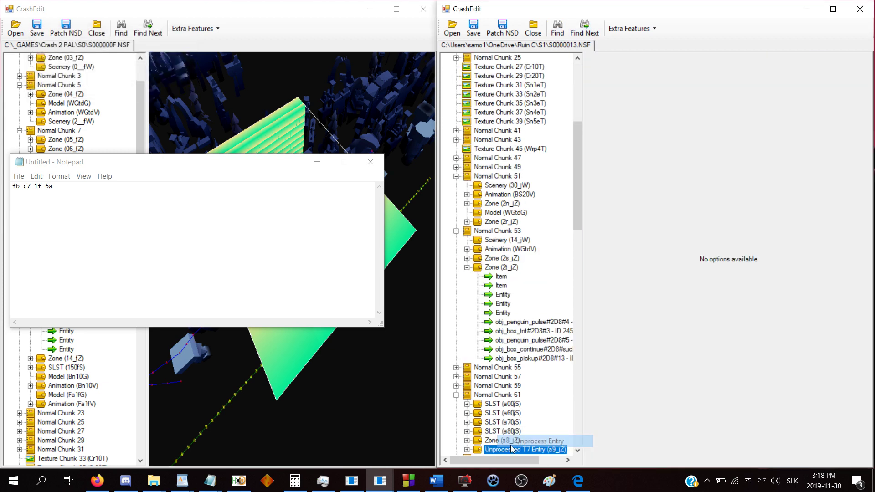
pyautogui.rightClick(504, 450)
pyautogui.click(526, 442)
# Undock the 3D view of Zone a9_jZ and examine where the R3_fZ zone lies relative to the neighbouring zones.
pyautogui.moveTo(644, 381); pyautogui.dragTo(689, 370)
pyautogui.press('F12')
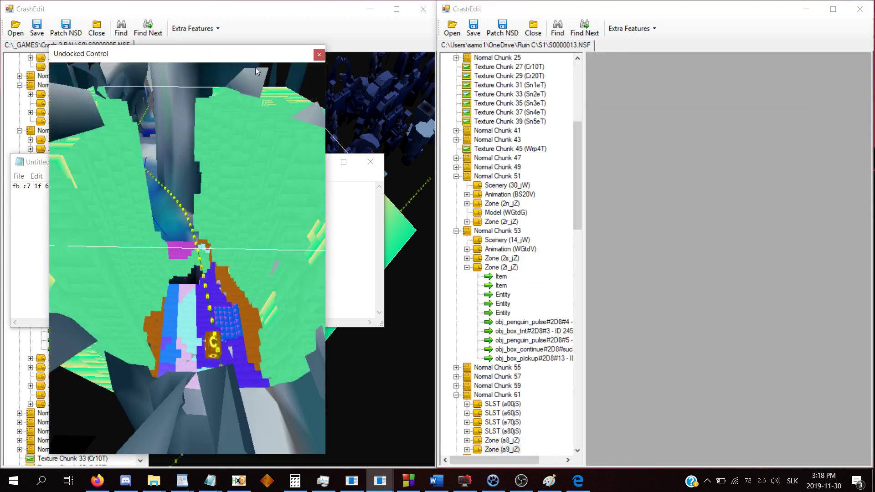
pyautogui.moveTo(247, 57); pyautogui.dragTo(0, 54)
pyautogui.scroll(-5, 219, 236)
pyautogui.moveTo(220, 240); pyautogui.dragTo(262, 274)
pyautogui.scroll(-3, 210, 274)
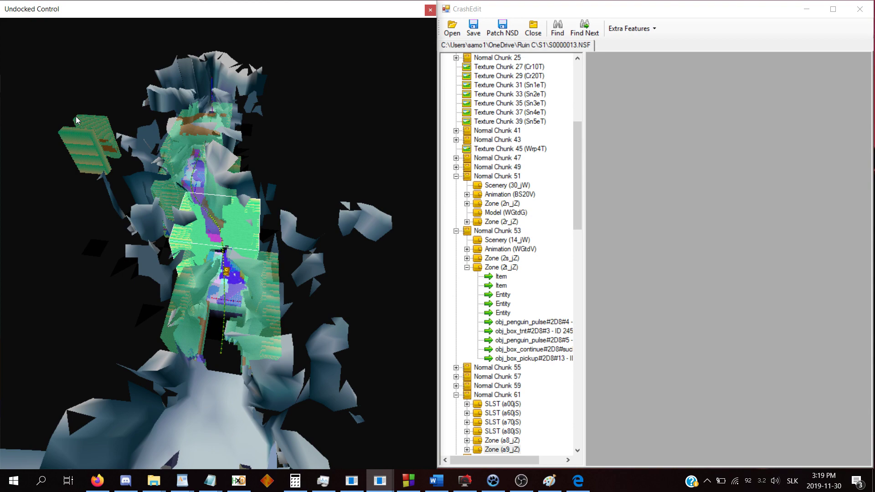
pyautogui.moveTo(143, 177); pyautogui.dragTo(134, 131)
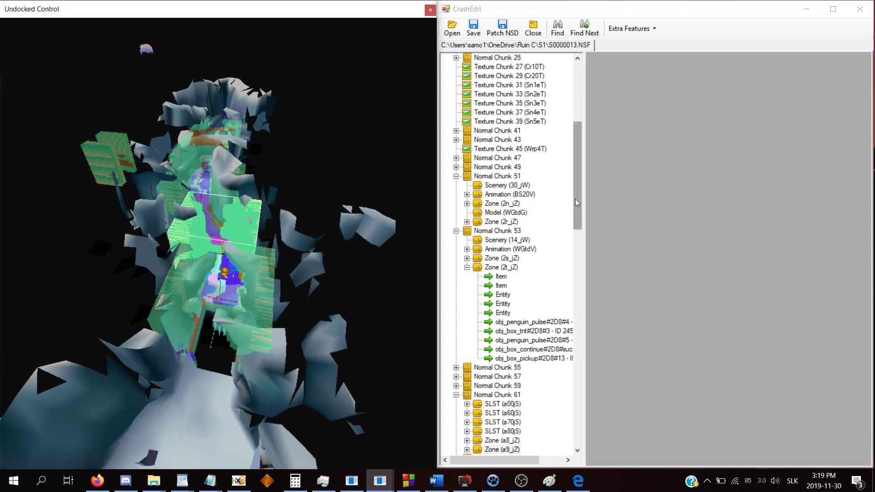
# Open the second raw item of Zone R3_fZ in Normal Chunk 155 and set its second byte to C0.
pyautogui.moveTo(575, 199); pyautogui.dragTo(529, 461)
pyautogui.doubleClick(501, 449)
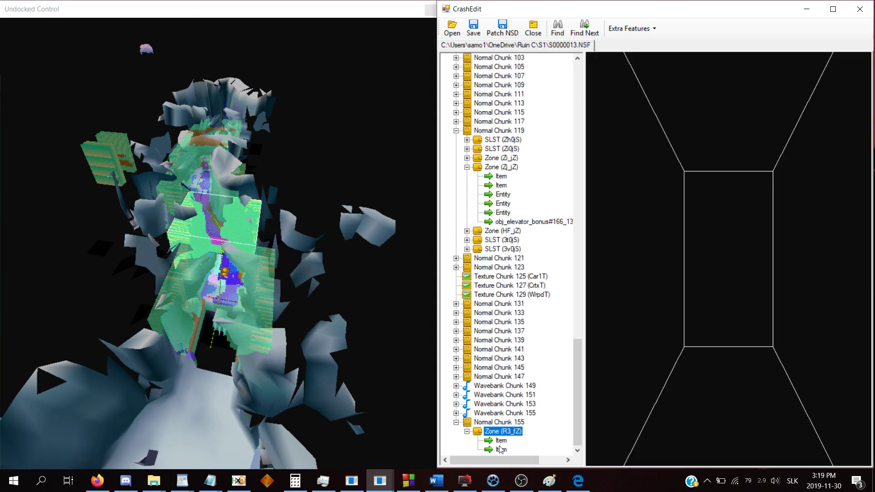
pyautogui.click(501, 450)
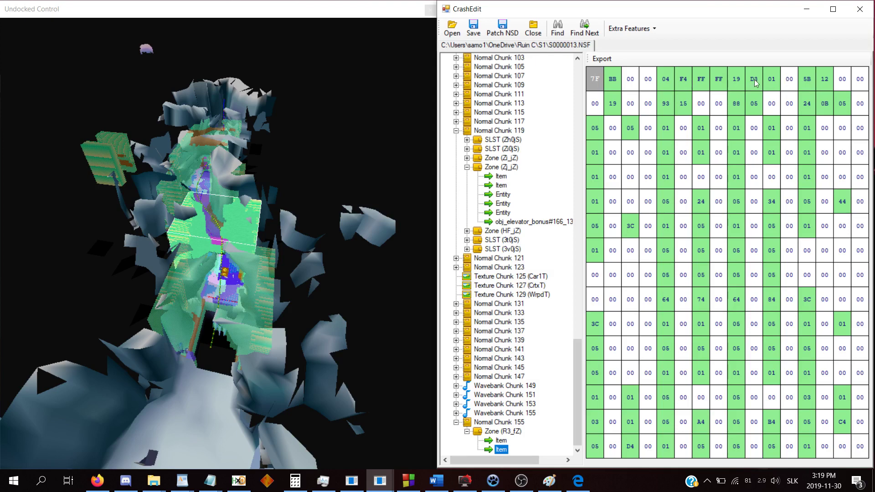
pyautogui.click(596, 81)
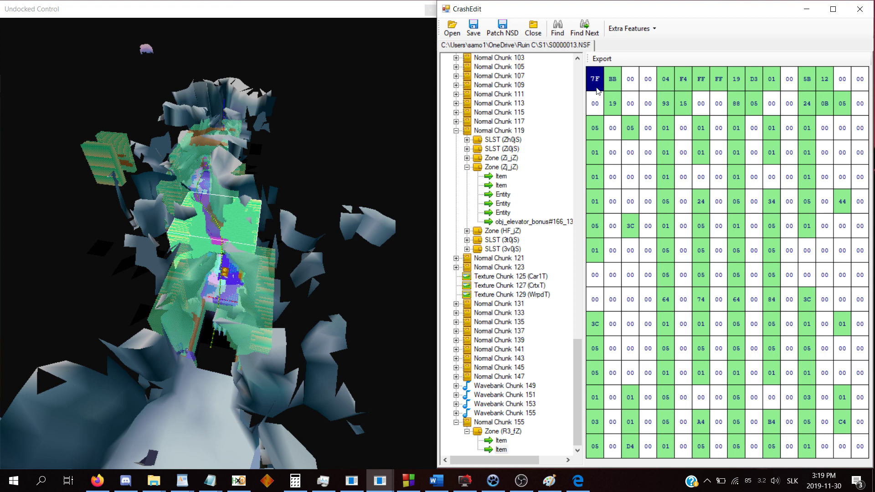
pyautogui.click(611, 87)
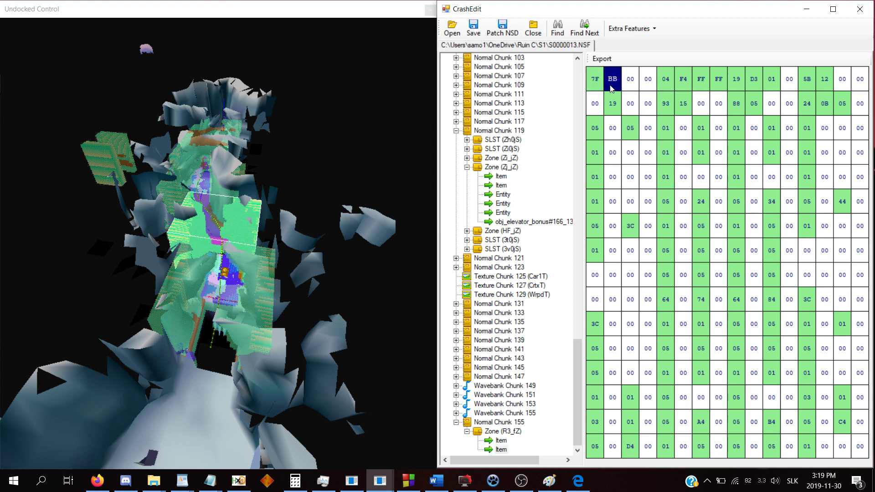
pyautogui.write('c0')
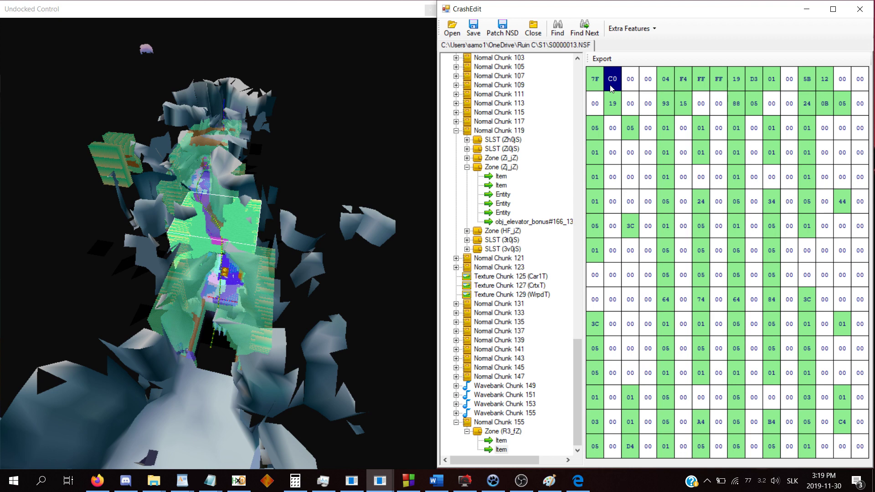
# Set the fifth to eighth bytes of R3_fZ's second item, its Y position, to 00 05 00 00.
pyautogui.press('Right')
pyautogui.press('Right')
pyautogui.press('Right')
pyautogui.press('Right')
pyautogui.press('Right')
pyautogui.press('Right')
pyautogui.write('00')
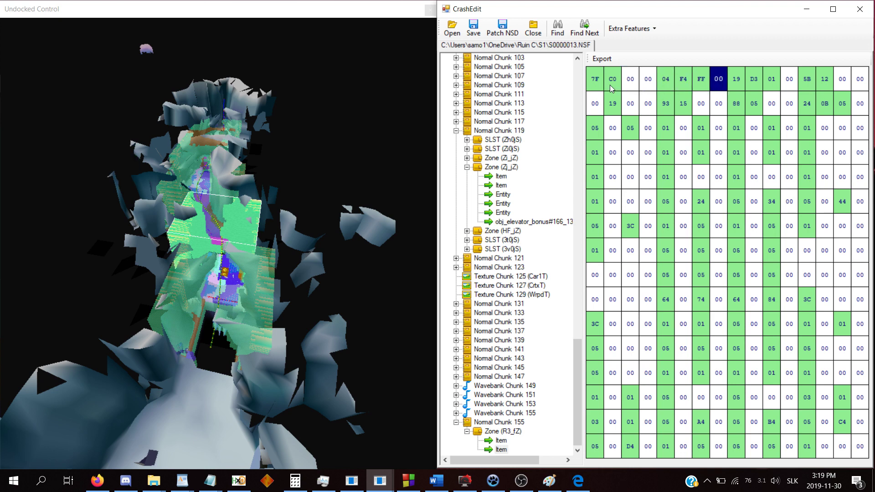
pyautogui.press('Left')
pyautogui.write('00')
pyautogui.press('Left')
pyautogui.write('00')
pyautogui.press('Left')
pyautogui.write('00')
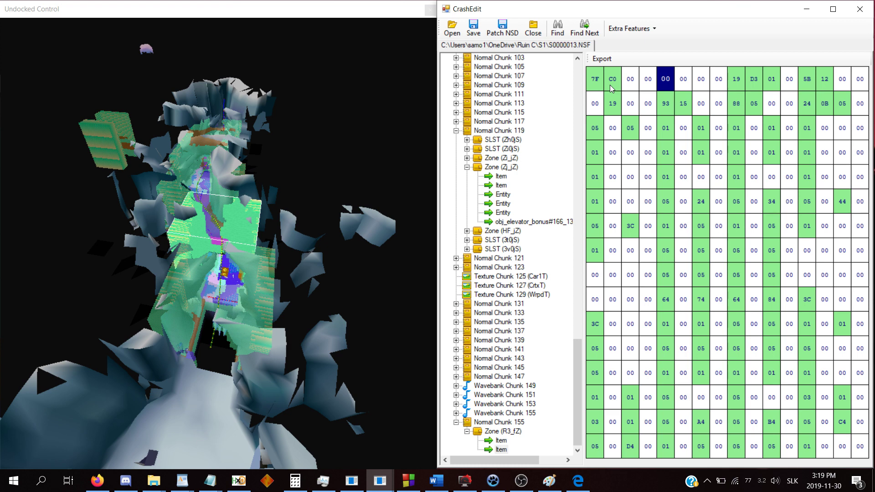
pyautogui.press('Right')
pyautogui.write('05')
# Set the ninth to eleventh bytes of R3_fZ's second item, its Z position, to 00 00 02.
pyautogui.press('Right')
pyautogui.press('Right')
pyautogui.press('Right')
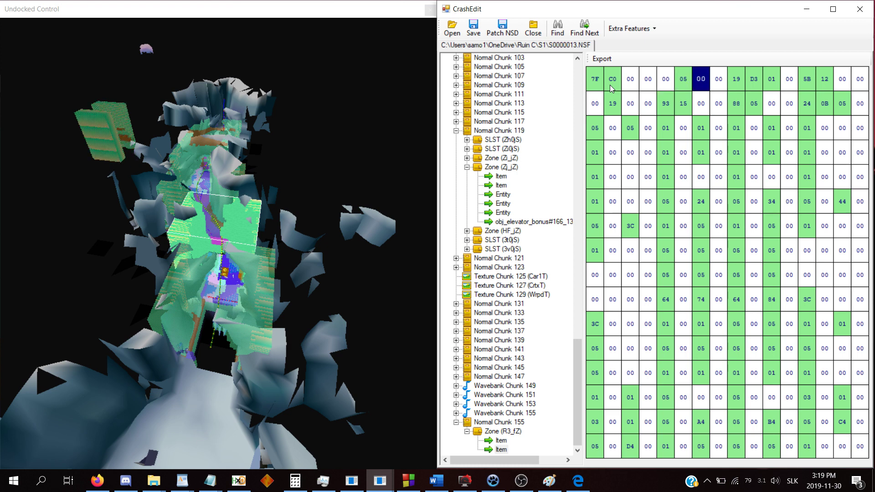
pyautogui.press('Right')
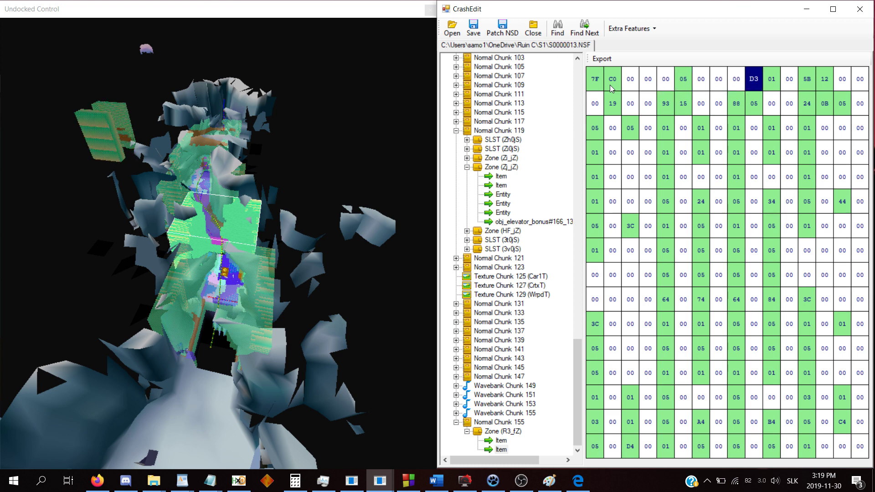
pyautogui.write('E0')
pyautogui.write('F0')
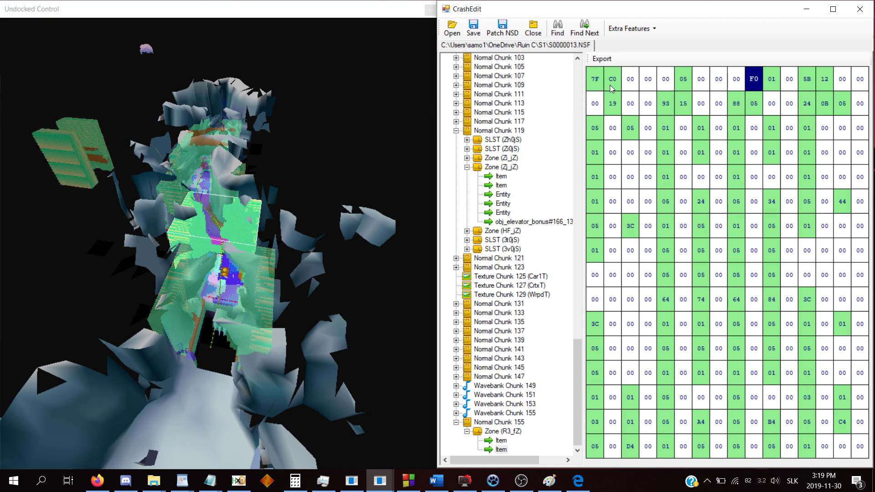
pyautogui.write('00')
pyautogui.press('Right')
pyautogui.write('02')
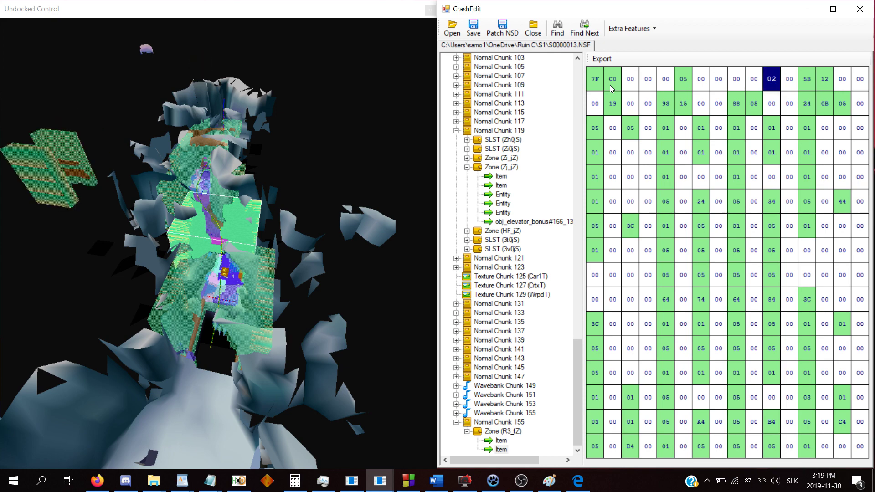
# Check the zone's placement from another angle and set the second byte of R3_fZ's second item to E0.
pyautogui.moveTo(119, 214); pyautogui.dragTo(175, 193)
pyautogui.click(614, 221)
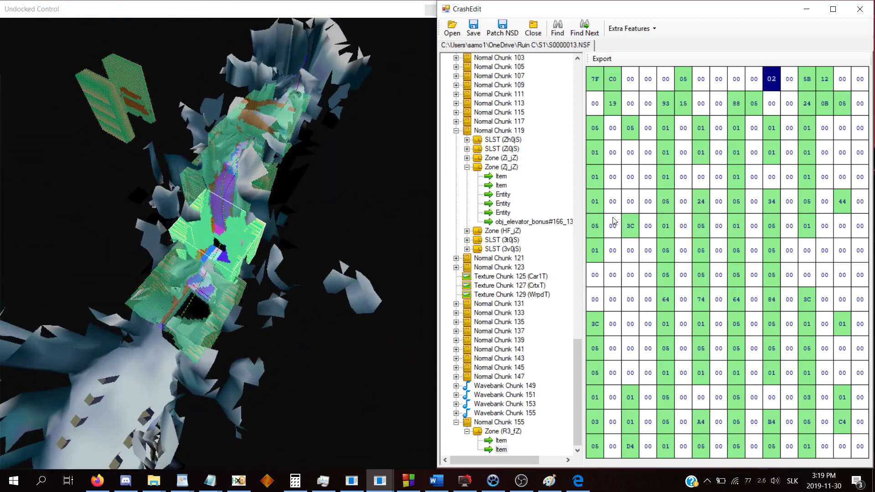
pyautogui.press('Left')
pyautogui.press('Left')
pyautogui.press('Left')
pyautogui.press('Left')
pyautogui.press('Left')
pyautogui.press('Left')
pyautogui.press('Left')
pyautogui.press('Left')
pyautogui.press('Left')
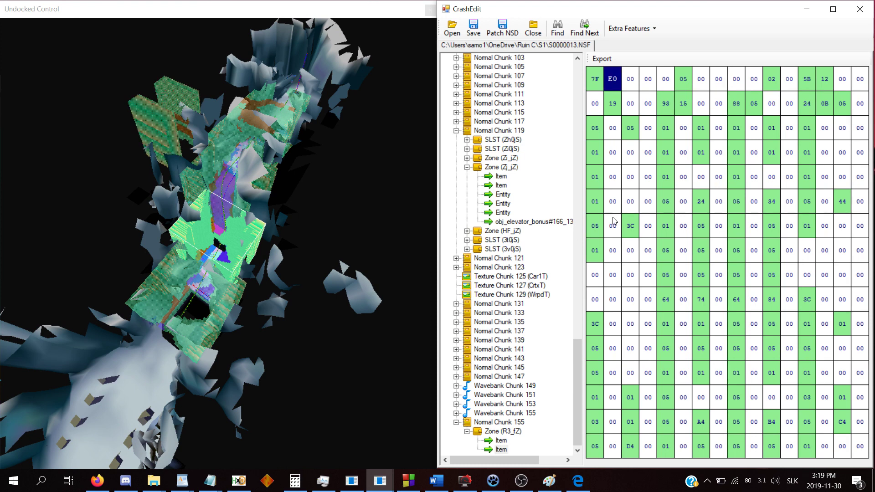
# Set the first size value in R3_fZ's second item, bytes thirteen and fourteen, to 00 20.
pyautogui.press('Right')
pyautogui.press('Right')
pyautogui.press('Right')
pyautogui.press('Right')
pyautogui.press('Right')
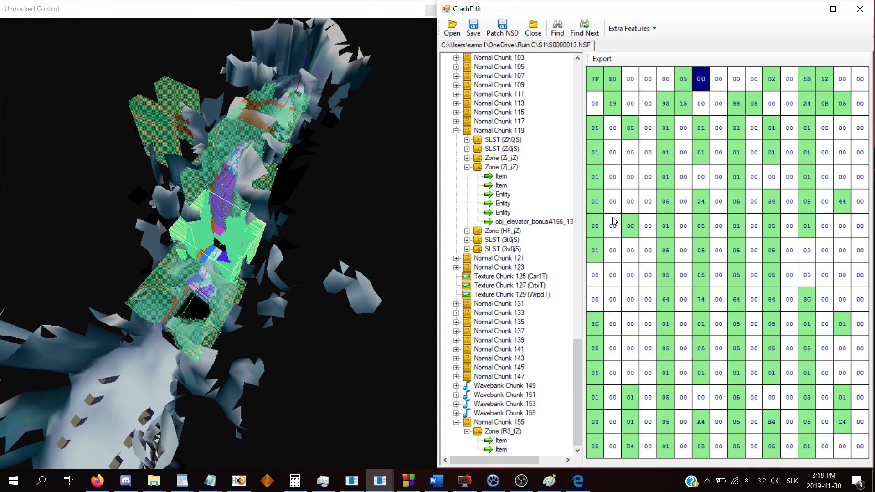
pyautogui.press('Right')
pyautogui.press('Right')
pyautogui.press('Right')
pyautogui.press('Right')
pyautogui.press('Right')
pyautogui.press('Right')
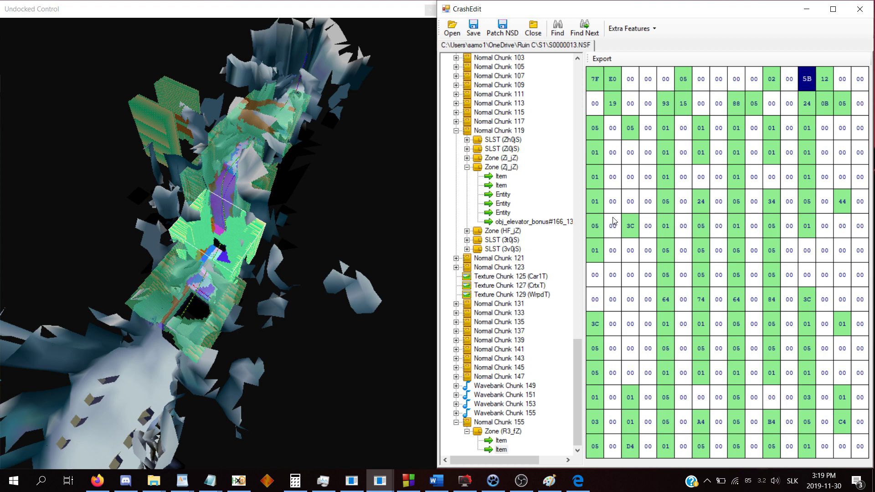
pyautogui.press('Right')
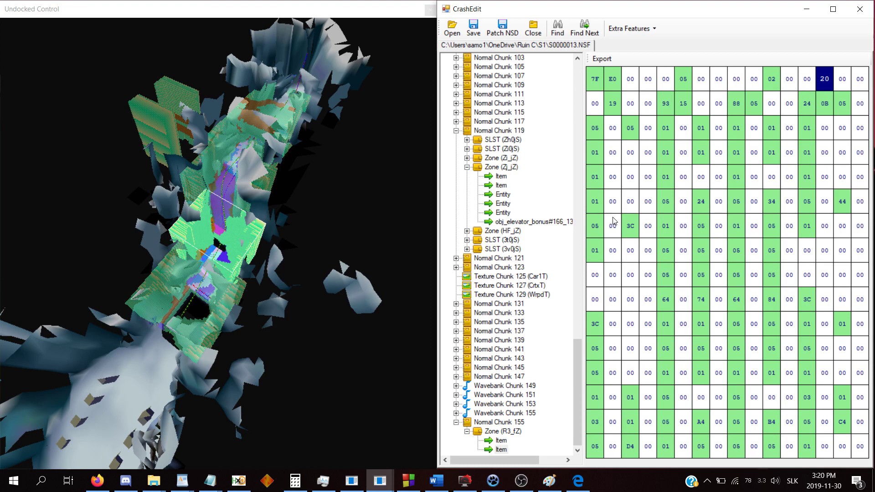
pyautogui.press('Right')
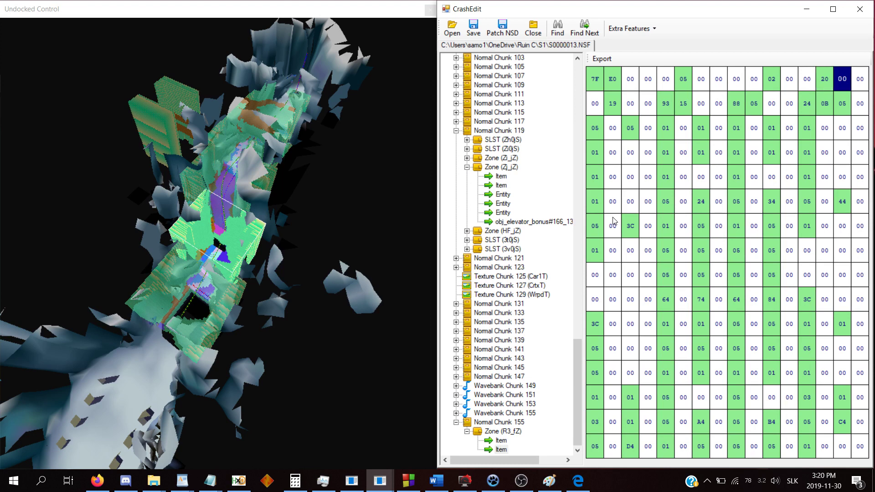
# Set the second size value's second byte, in the second row of R3_fZ's item data, to 20.
pyautogui.press('Right')
pyautogui.press('Right')
pyautogui.press('Right')
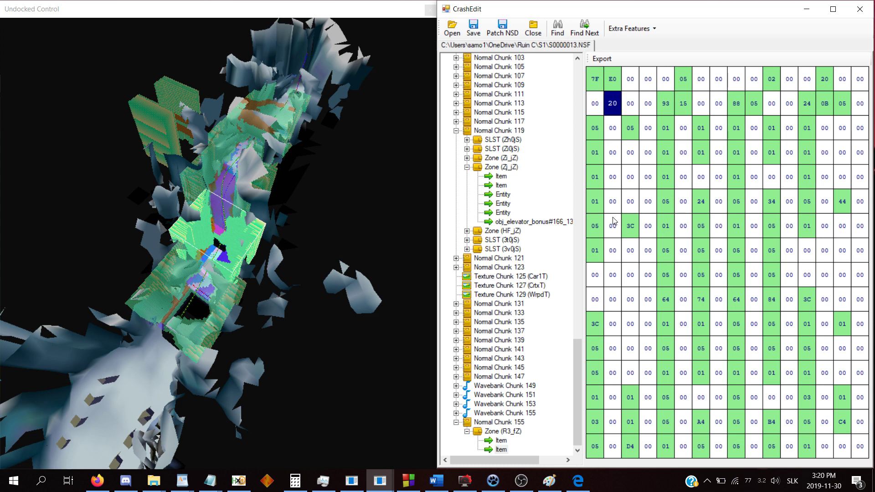
pyautogui.write('20')
pyautogui.press('Right')
pyautogui.press('Right')
pyautogui.press('Right')
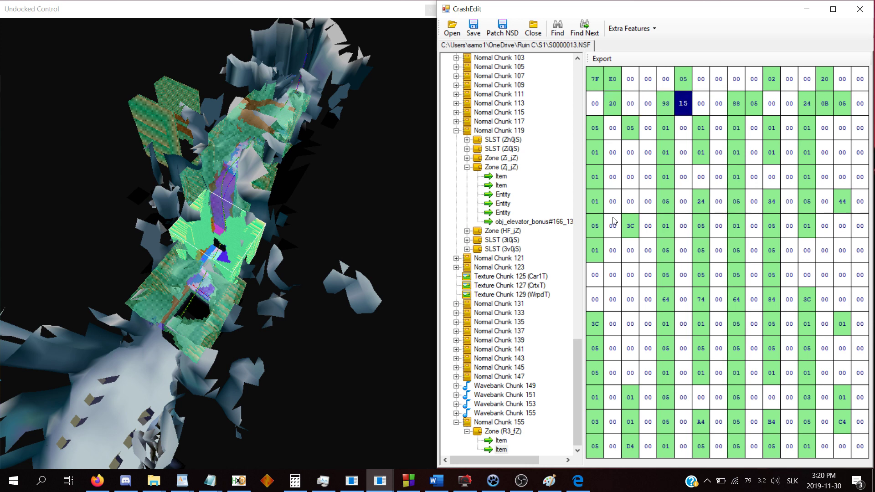
# Unprocess Zone a9_jZ in Normal Chunk 61 and process it again to reload the linked zones.
pyautogui.click(559, 387)
pyautogui.scroll(7, 559, 387)
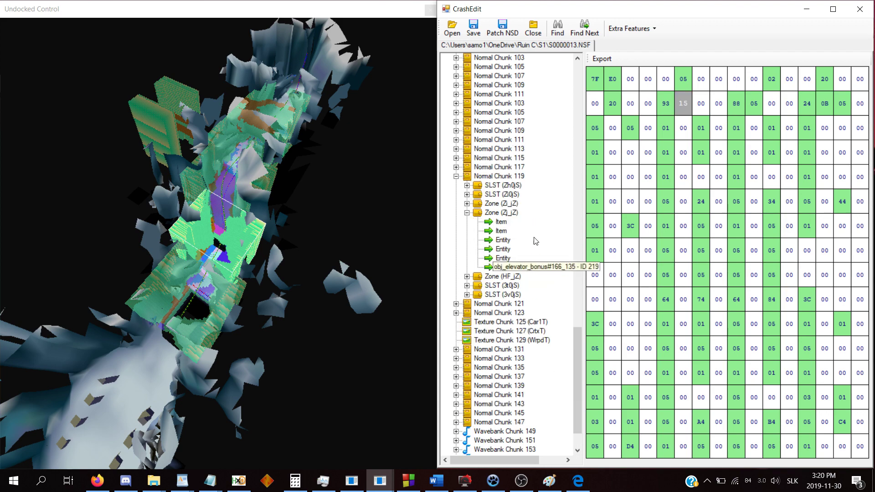
pyautogui.scroll(12, 517, 153)
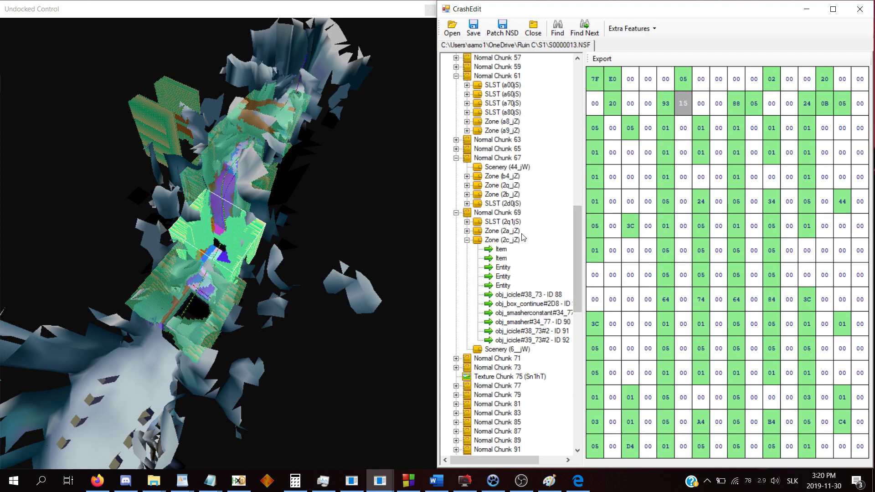
pyautogui.click(499, 131)
pyautogui.rightClick(500, 131)
pyautogui.click(514, 136)
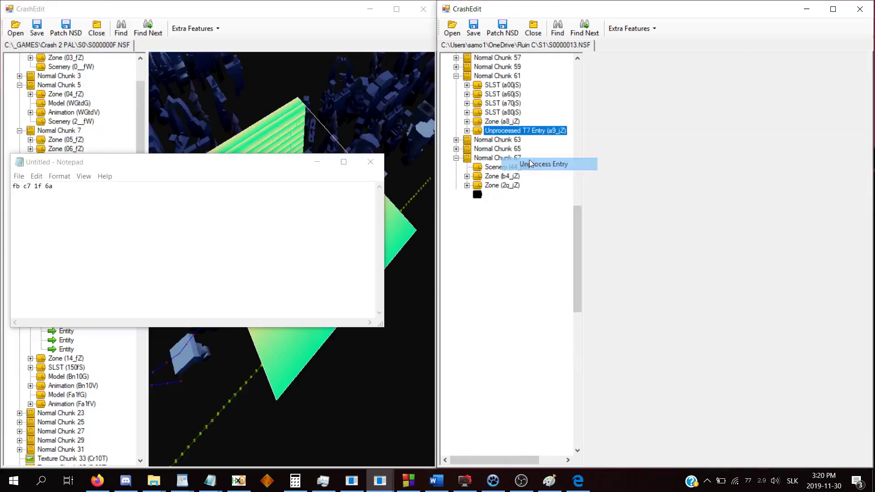
pyautogui.rightClick(515, 132)
pyautogui.click(531, 176)
# Undock the 3D view of Zone a9_jZ beside the editor and inspect the resized zone's placement.
pyautogui.doubleClick(709, 246)
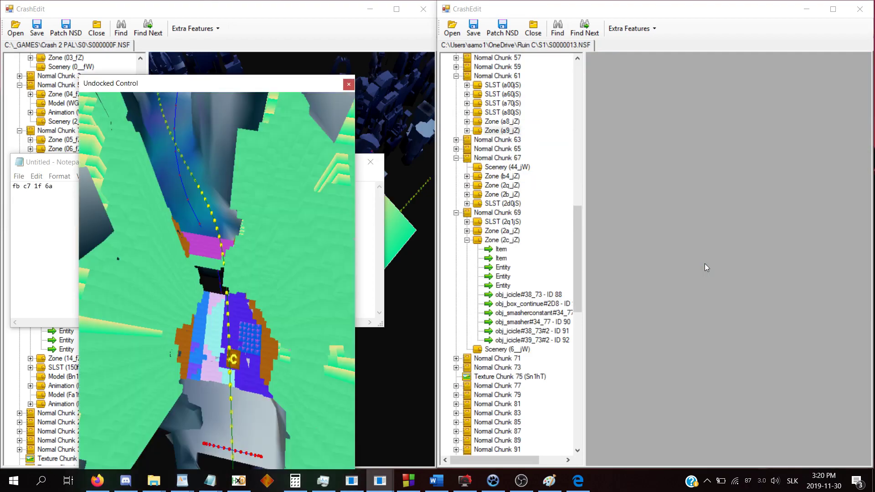
pyautogui.moveTo(250, 88); pyautogui.dragTo(1, 128)
pyautogui.scroll(-5, 166, 200)
pyautogui.moveTo(165, 201); pyautogui.dragTo(248, 214)
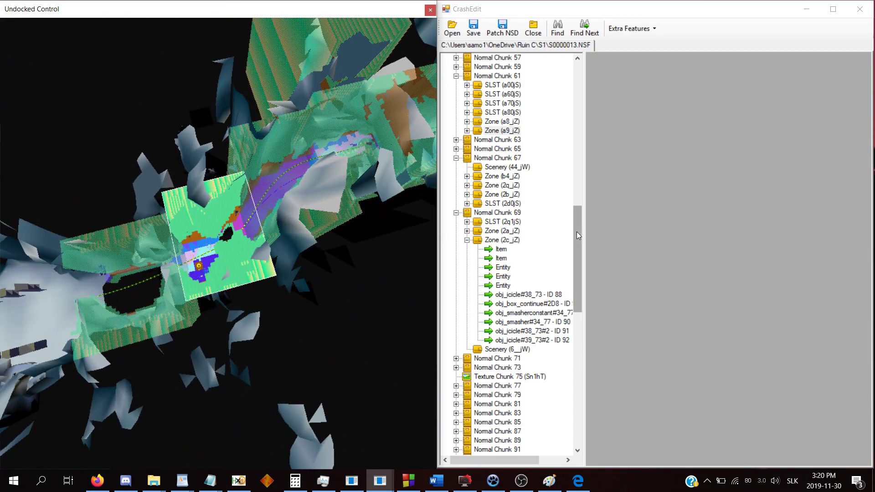
# Reopen the second item of Zone R3_fZ and set its tenth byte, part of the Z position, to 35.
pyautogui.moveTo(576, 231); pyautogui.dragTo(576, 394)
pyautogui.click(507, 449)
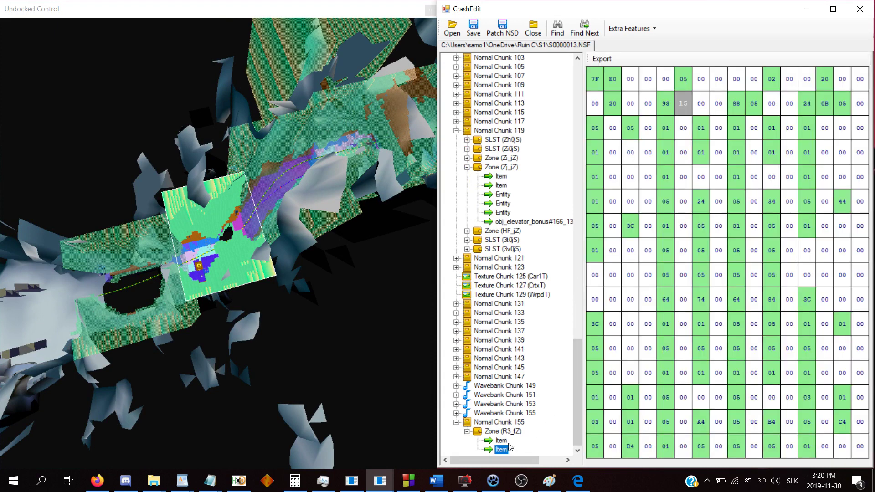
pyautogui.press('Up')
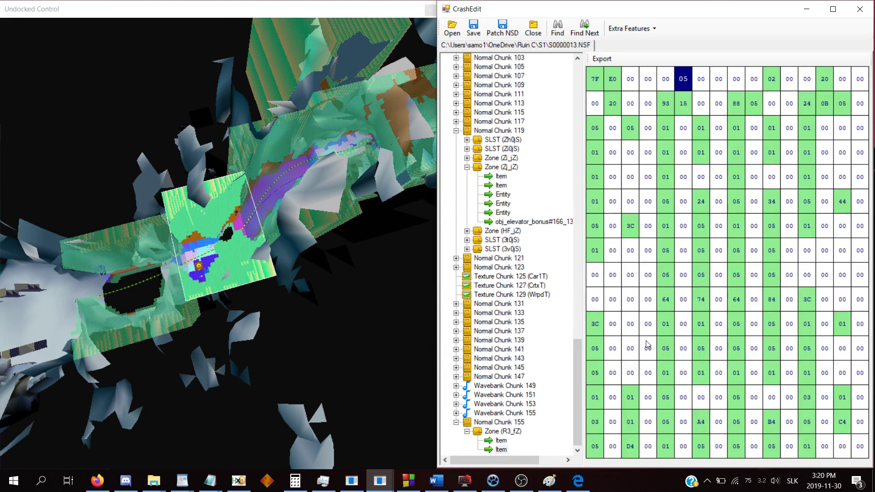
pyautogui.press('Right')
pyautogui.press('Right')
pyautogui.press('Right')
pyautogui.press('Right')
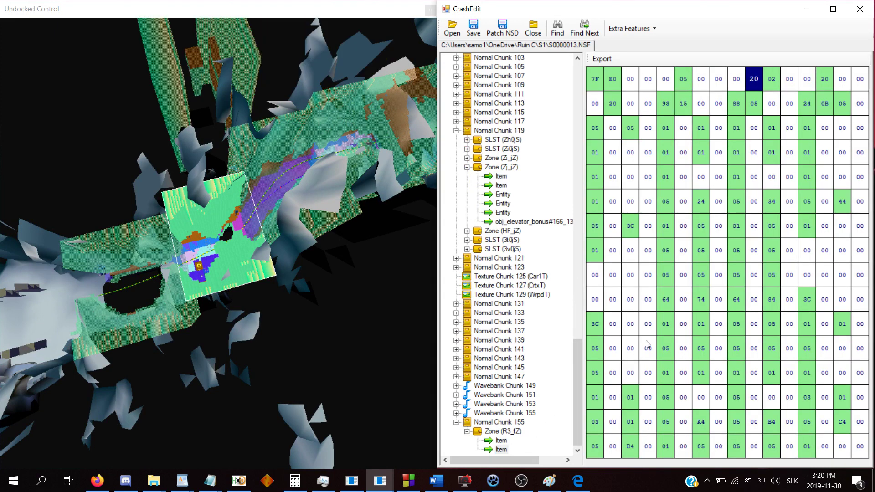
pyautogui.write('35')
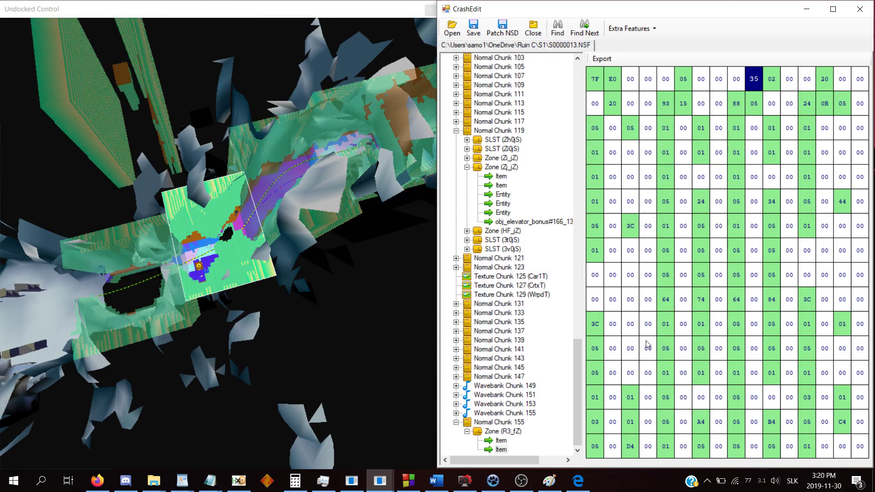
# Set the first three bytes of R3_fZ's second item, its X position, to 00 00 01.
pyautogui.press('Left')
pyautogui.press('Left')
pyautogui.press('Left')
pyautogui.press('Left')
pyautogui.press('Left')
pyautogui.press('Left')
pyautogui.press('Left')
pyautogui.press('Left')
pyautogui.press('Left')
pyautogui.write('00')
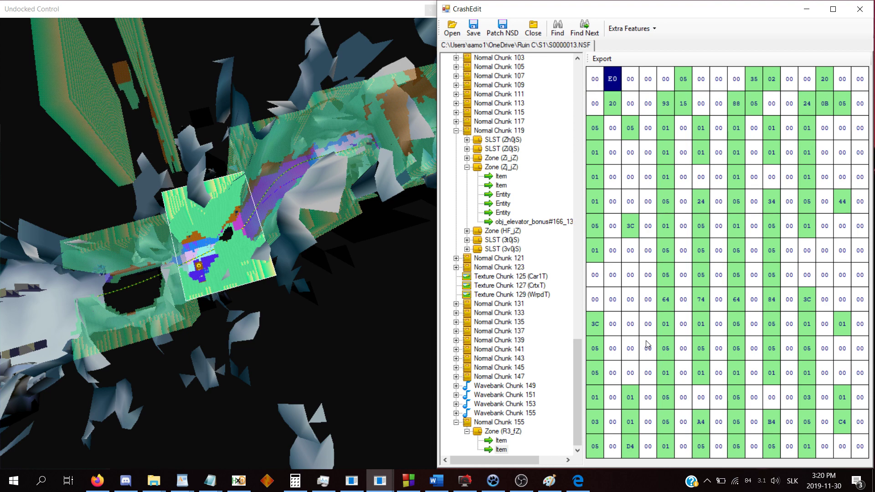
pyautogui.write('0')
pyautogui.write('01')
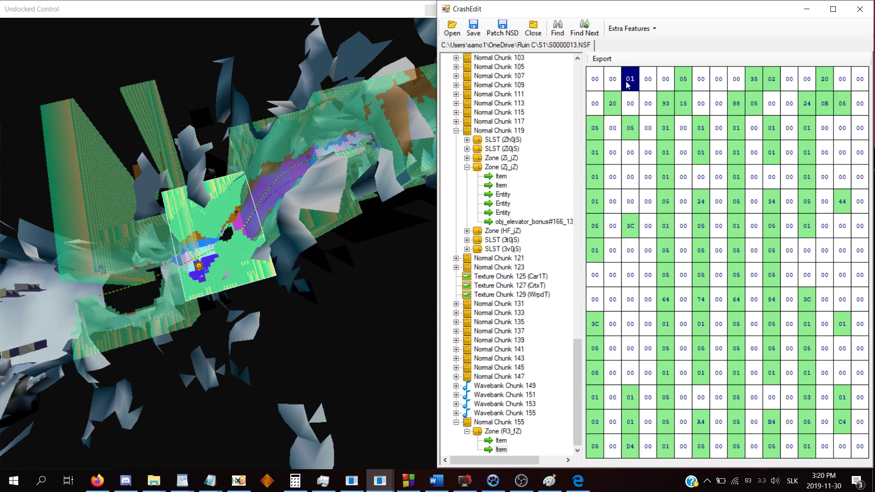
pyautogui.press('Right')
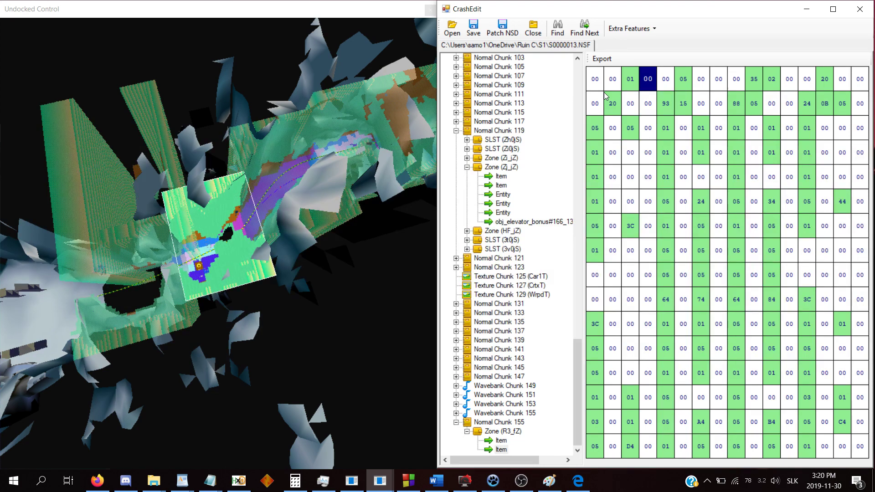
pyautogui.press('Left')
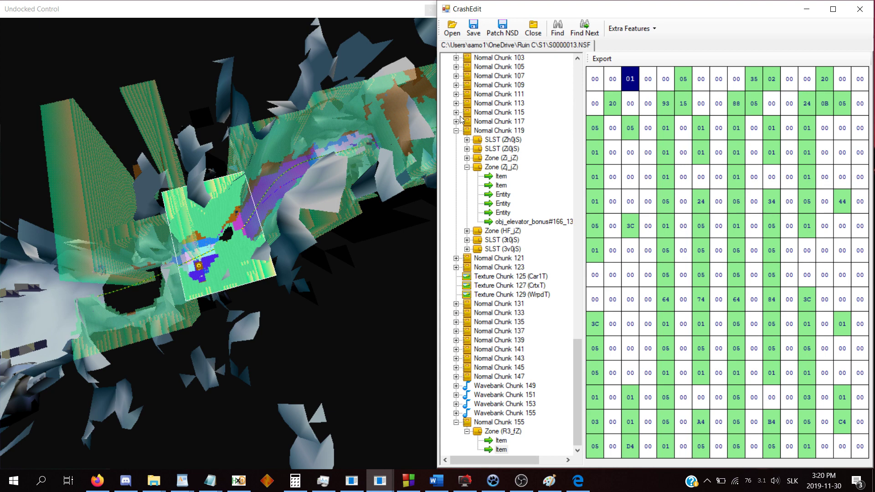
pyautogui.press('Left')
pyautogui.press('Left')
pyautogui.press('Right')
pyautogui.press('Right')
pyautogui.press('Right')
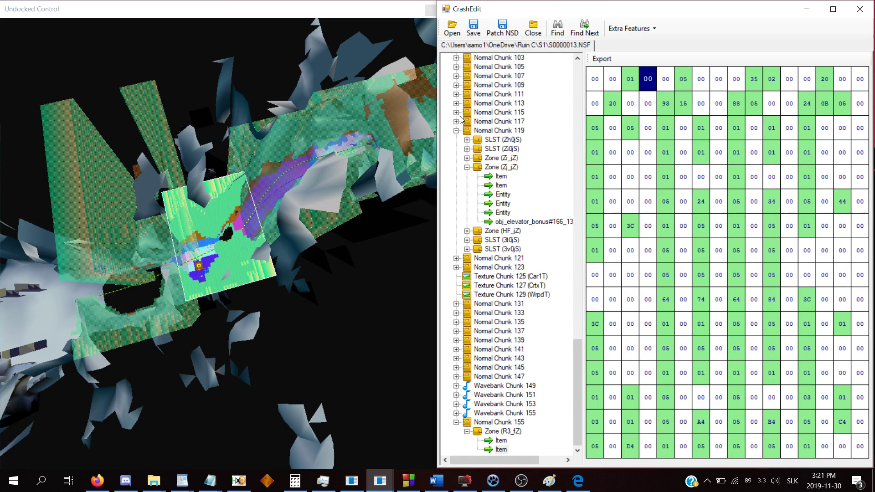
pyautogui.press('Left')
pyautogui.press('Left')
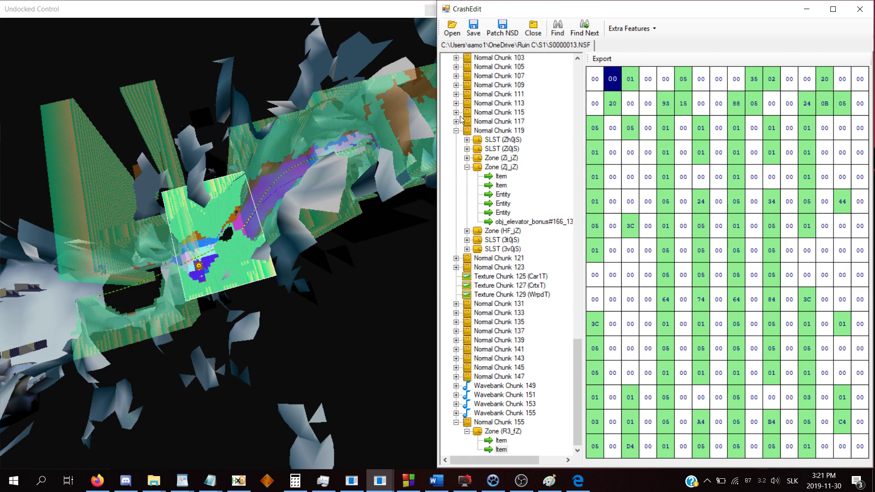
pyautogui.press('Right')
pyautogui.press('Right')
pyautogui.press('Left')
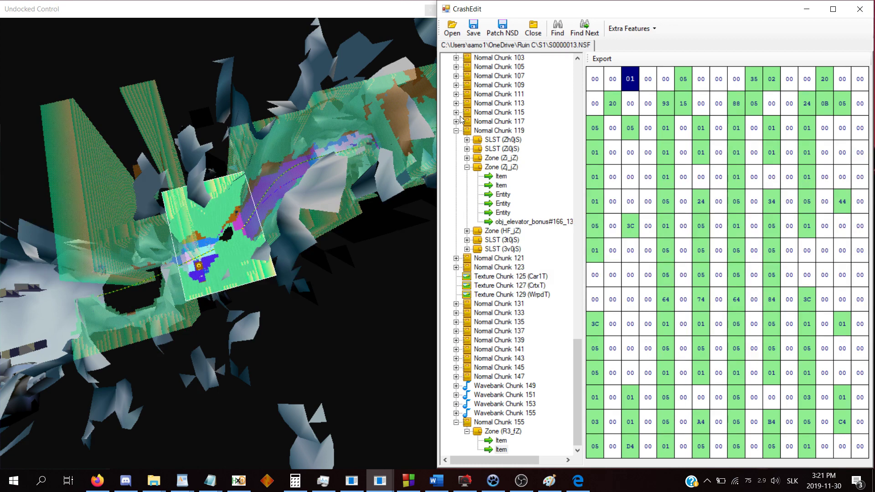
# Try 01 in the second and first bytes of R3_fZ's X position, and restore the three bytes to 00 00 01.
pyautogui.press('Left')
pyautogui.press('Right')
pyautogui.write('00')
pyautogui.press('Left')
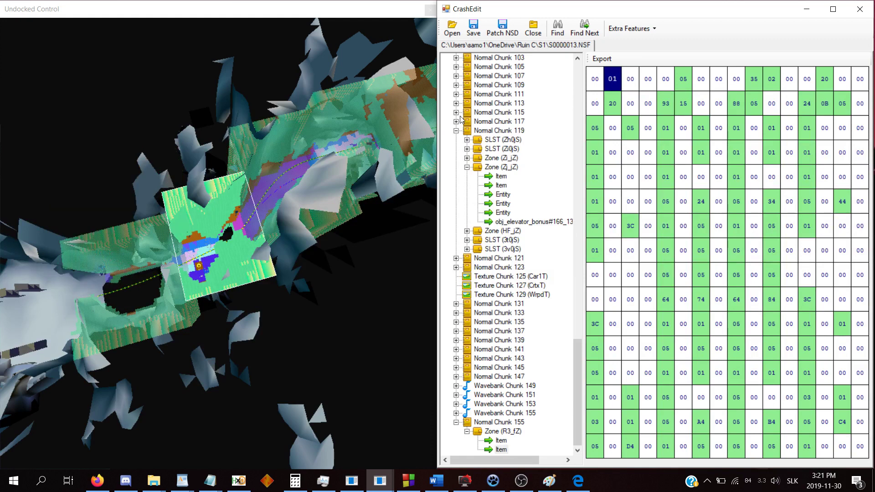
pyautogui.write('00')
pyautogui.press('Left')
pyautogui.write('01')
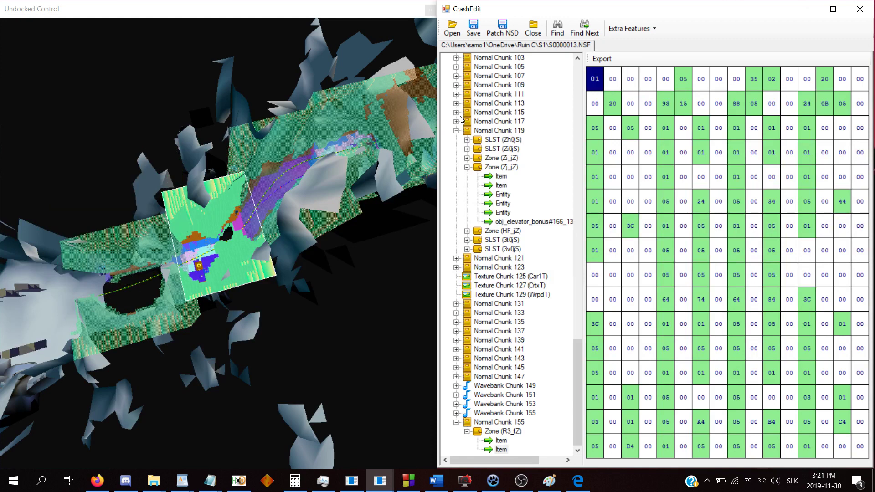
pyautogui.write('00')
pyautogui.press('Right')
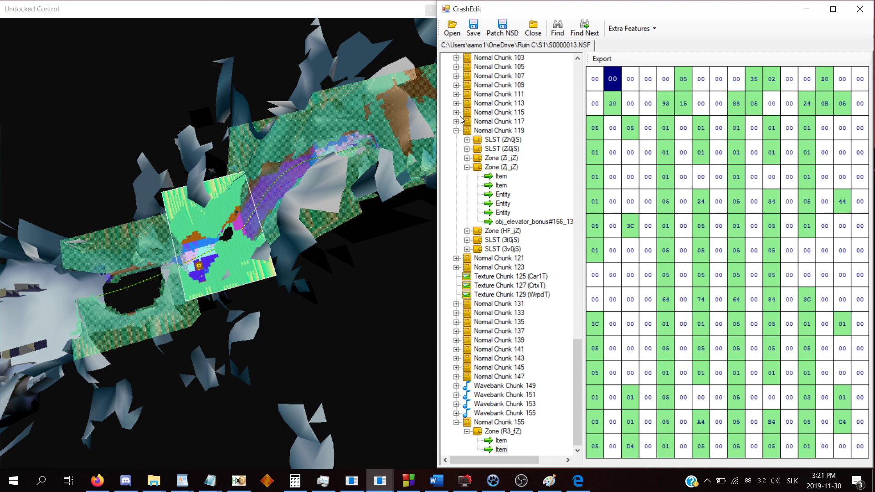
pyautogui.press('Right')
pyautogui.write('6')
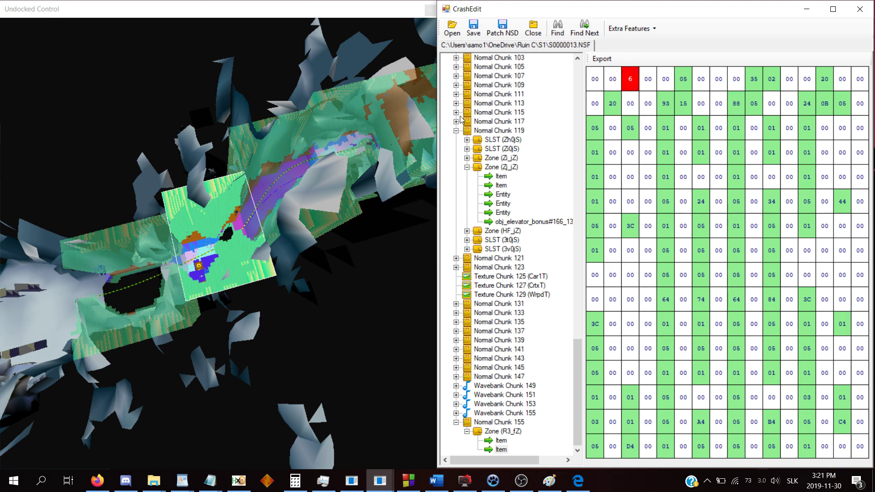
pyautogui.write('001')
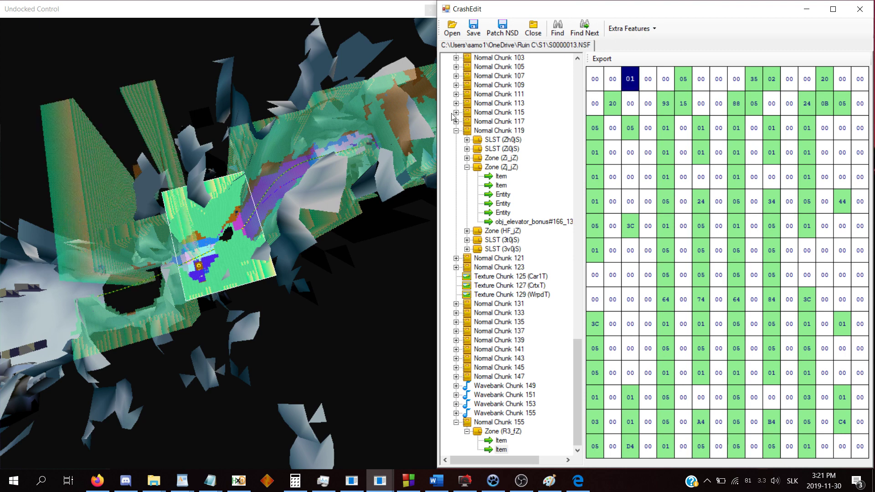
# Set the second byte of R3_fZ's second item, part of the X position, to 10.
pyautogui.moveTo(303, 197); pyautogui.dragTo(337, 198)
pyautogui.click(680, 199)
pyautogui.press('Left')
pyautogui.write('10')
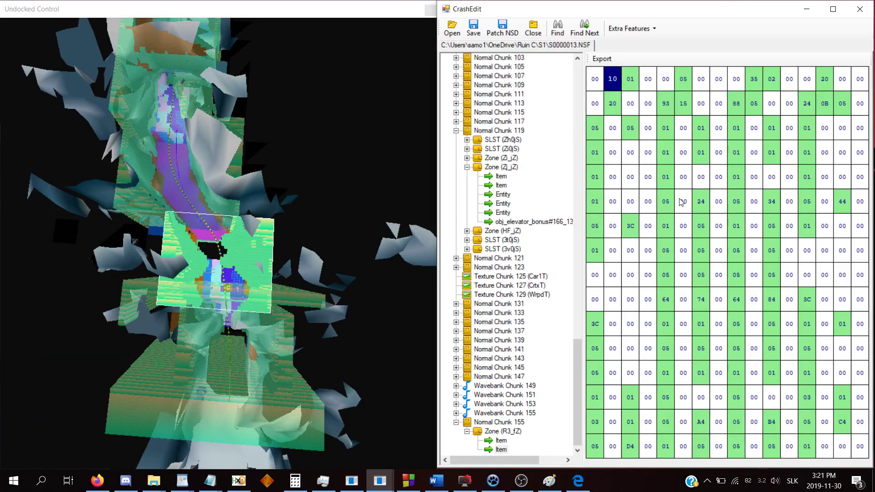
# Set the sixth byte of R3_fZ's second item, part of the Y position, to 0C while viewing the zone from the side.
pyautogui.moveTo(230, 334); pyautogui.dragTo(178, 285)
pyautogui.click(662, 262)
pyautogui.press('Right')
pyautogui.press('Right')
pyautogui.press('Right')
pyautogui.press('Right')
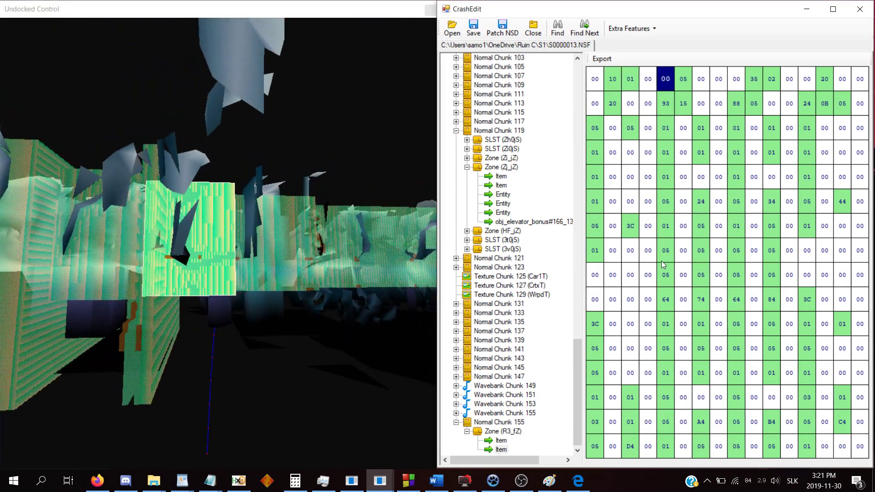
pyautogui.write('08')
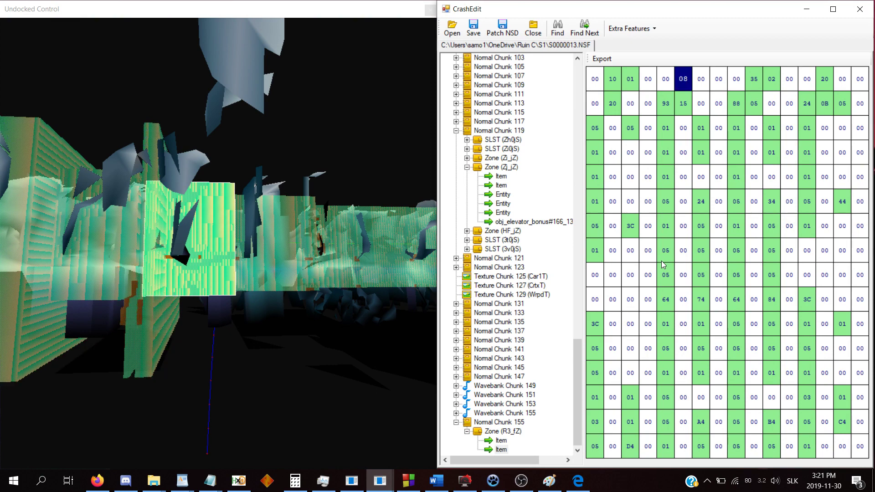
pyautogui.write('10')
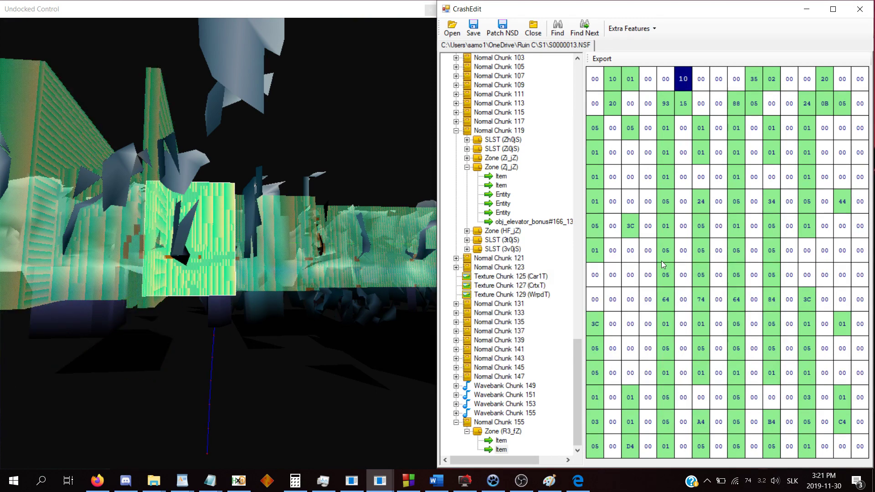
pyautogui.write('0c')
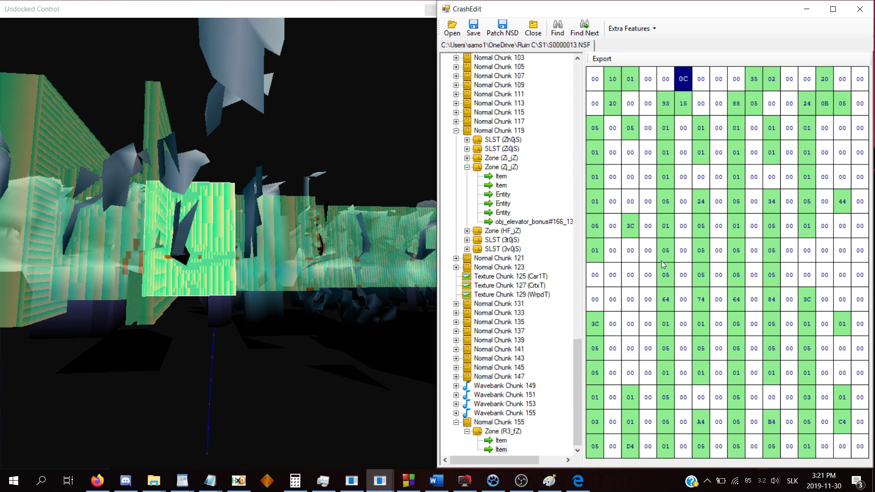
# Set the tenth byte of R3_fZ's second item, part of the Z position, to 3B after comparing nearby values.
pyautogui.moveTo(277, 316); pyautogui.dragTo(316, 359)
pyautogui.click(684, 300)
pyautogui.press('Right')
pyautogui.press('Right')
pyautogui.press('Right')
pyautogui.press('Right')
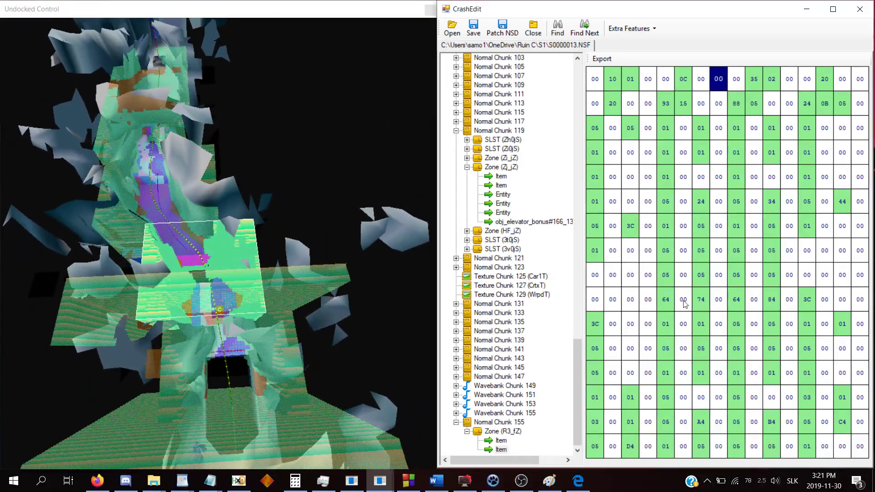
pyautogui.write('40')
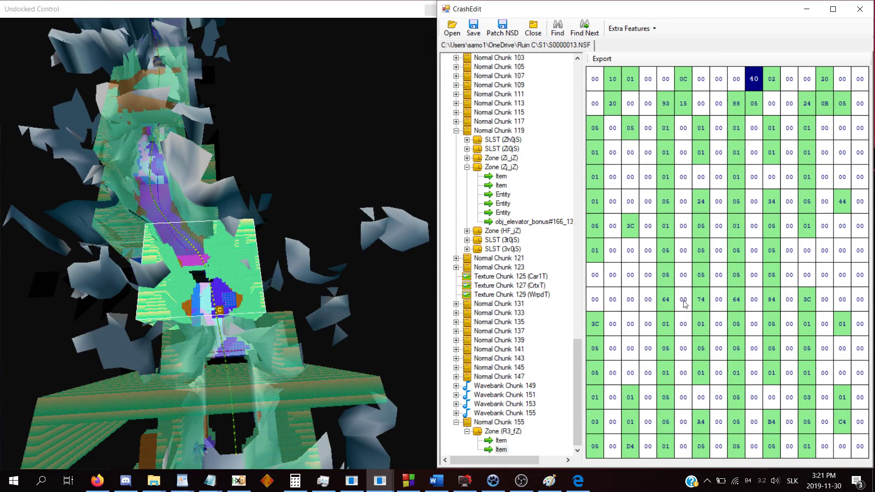
pyautogui.write('38')
pyautogui.write('3C')
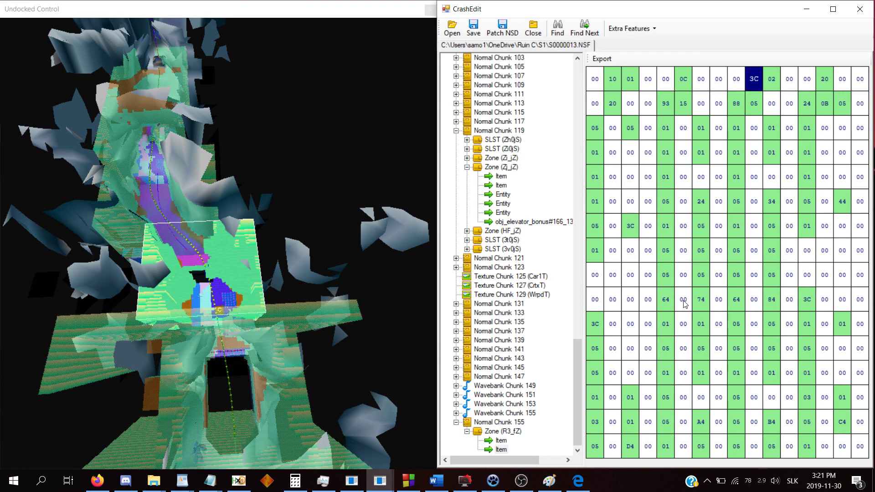
pyautogui.write('3')
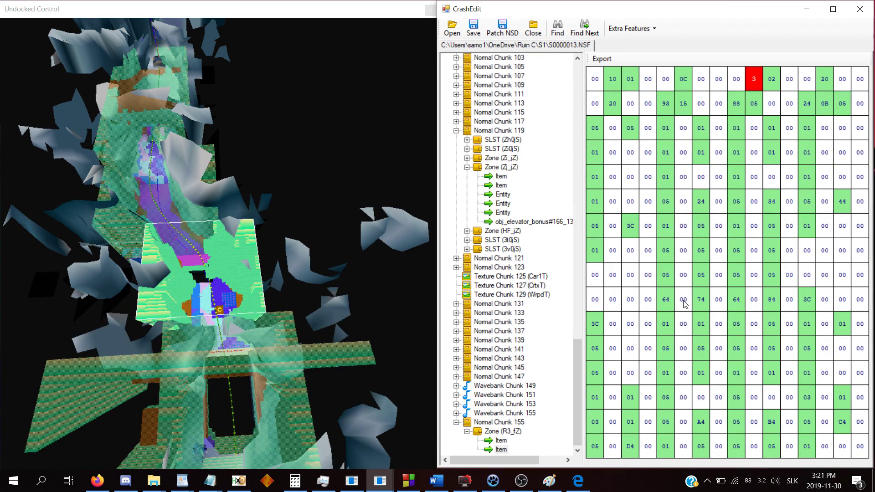
pyautogui.write('A3B')
# Inspect the moved zone's placement in the undocked 3D view and select Zone a9_jZ in Normal Chunk 61 again.
pyautogui.moveTo(239, 417); pyautogui.dragTo(249, 372)
pyautogui.press('r')
pyautogui.press('a')
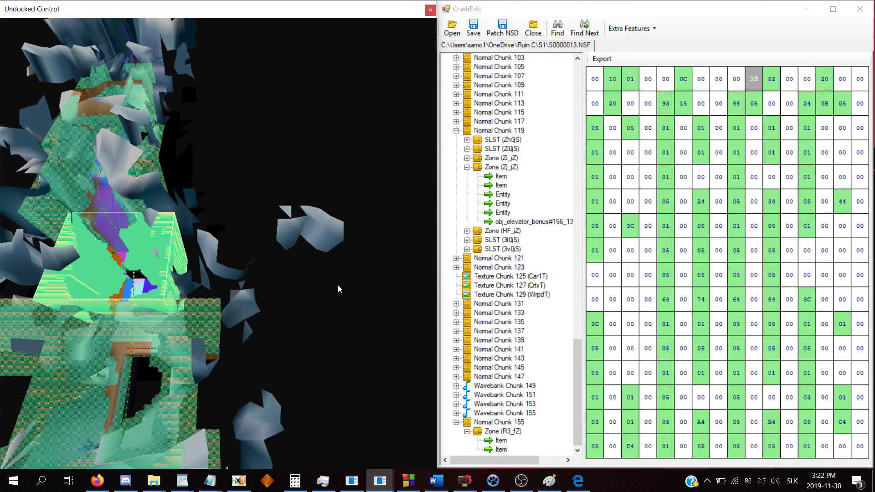
pyautogui.click(563, 190)
pyautogui.scroll(20, 542, 349)
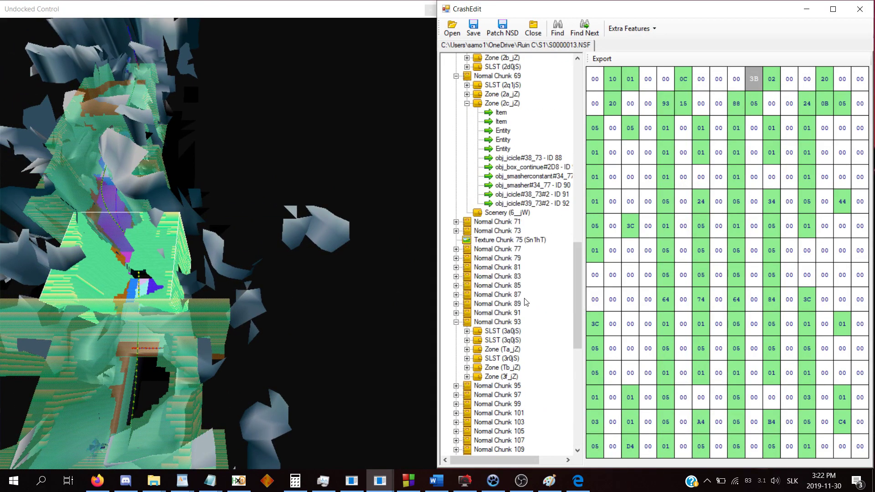
pyautogui.scroll(3, 528, 274)
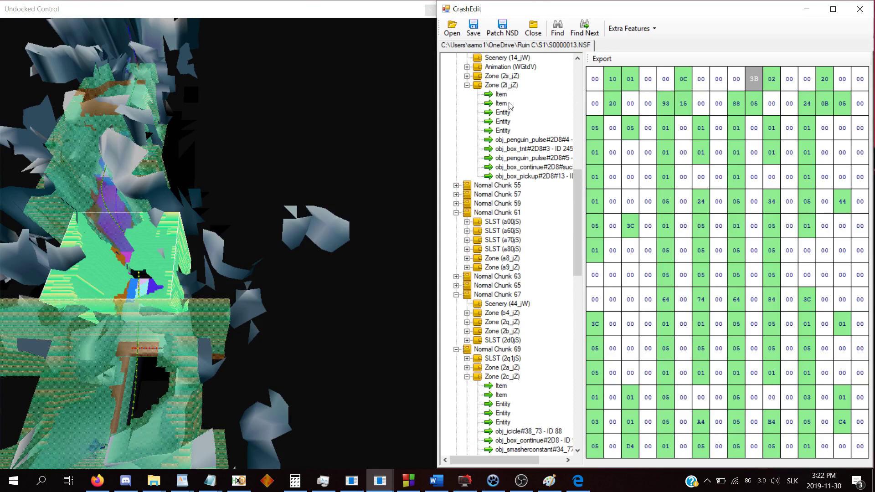
pyautogui.scroll(4, 510, 186)
pyautogui.click(506, 359)
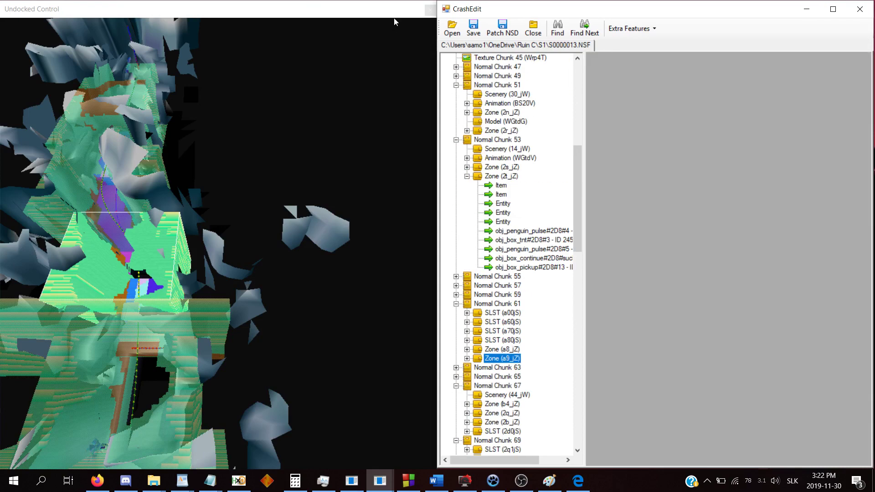
# Redock the 3D view of Zone a9_jZ, undock it again beside the editor and hide the collision display.
pyautogui.click(430, 9)
pyautogui.click(696, 220)
pyautogui.press('F12')
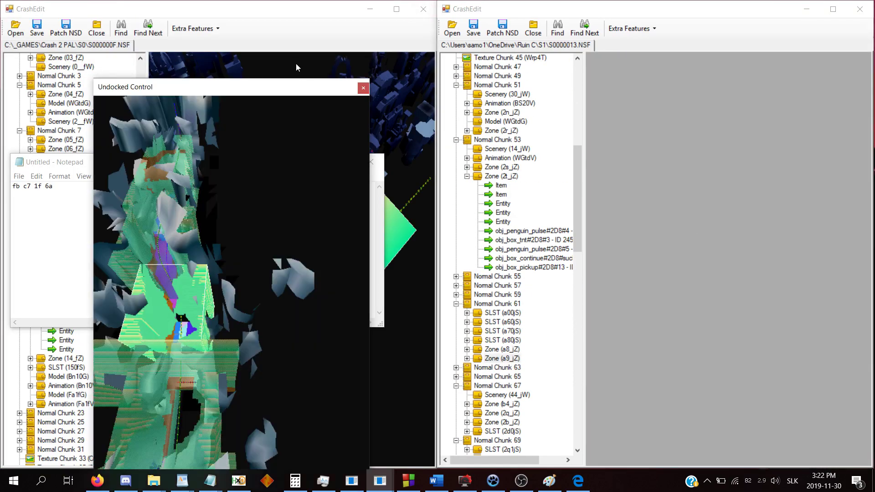
pyautogui.moveTo(298, 86); pyautogui.dragTo(0, 137)
pyautogui.press('x')
pyautogui.press('Left')
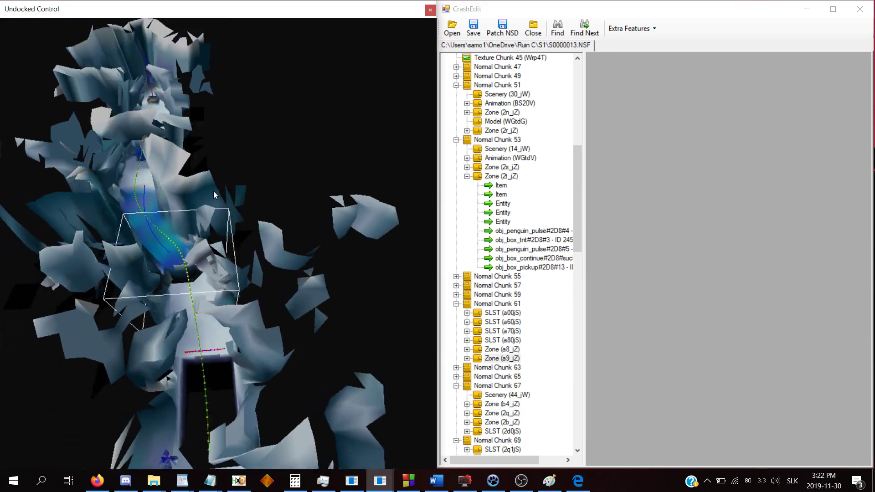
# Examine the camera path and scenery around Zone a9_jZ, and view neighbouring Zone a8_jZ for comparison.
pyautogui.moveTo(213, 190); pyautogui.dragTo(212, 226)
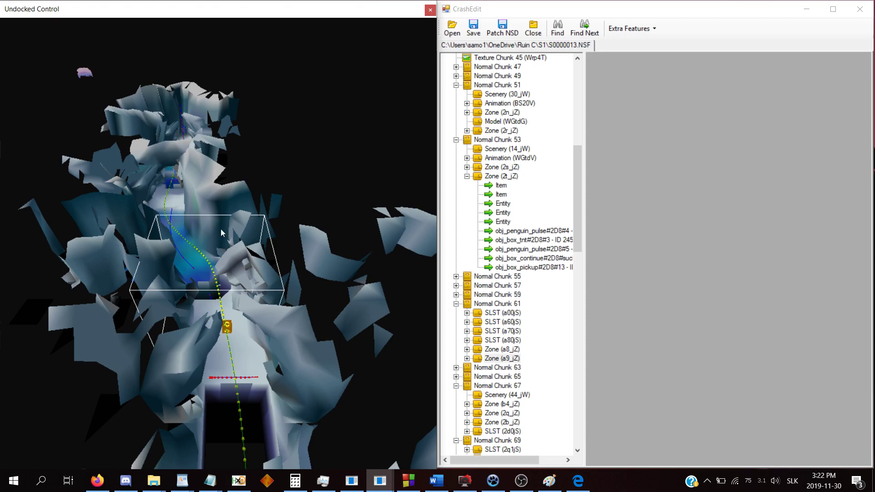
pyautogui.moveTo(214, 322); pyautogui.dragTo(235, 342)
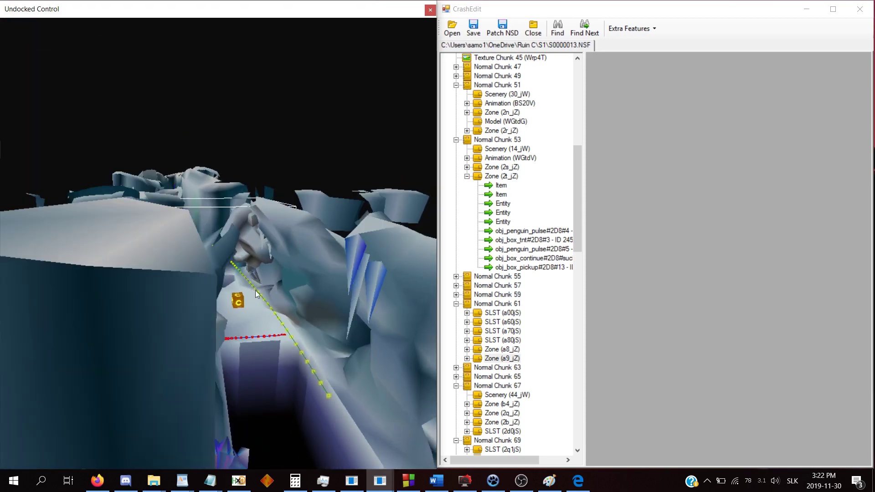
pyautogui.moveTo(254, 292); pyautogui.dragTo(238, 329)
pyautogui.click(538, 179)
pyautogui.click(516, 352)
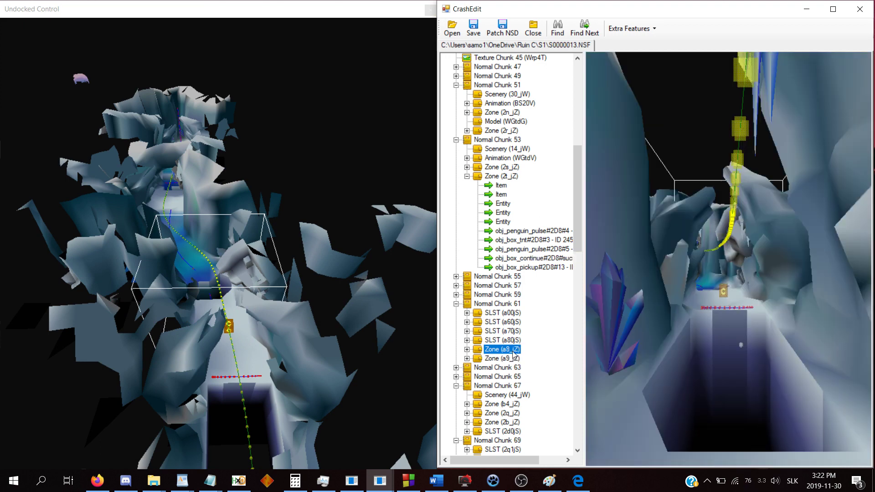
pyautogui.moveTo(620, 290); pyautogui.dragTo(661, 295)
# Open the first item of Zone a8_jZ and set its linked-zone count byte to 06.
pyautogui.doubleClick(510, 350)
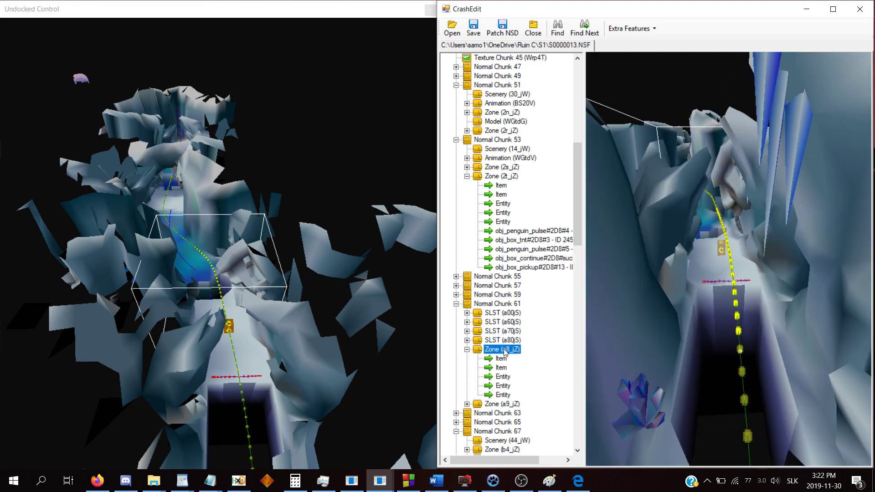
pyautogui.click(502, 358)
pyautogui.press('Down')
pyautogui.press('Down')
pyautogui.press('Down')
pyautogui.press('Down')
pyautogui.press('Down')
pyautogui.press('Down')
pyautogui.press('Down')
pyautogui.press('Down')
pyautogui.press('Down')
pyautogui.press('Down')
pyautogui.press('Down')
pyautogui.press('Down')
pyautogui.press('Down')
pyautogui.press('Down')
pyautogui.press('Down')
pyautogui.press('Down')
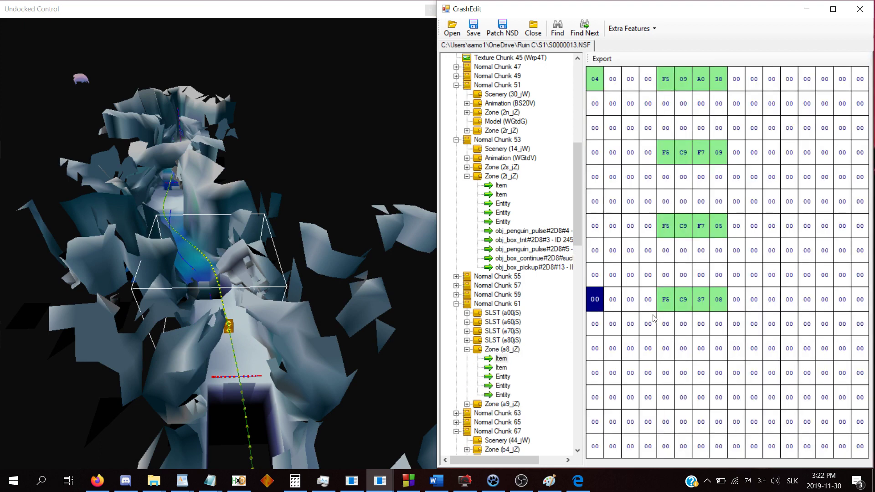
pyautogui.press('Down')
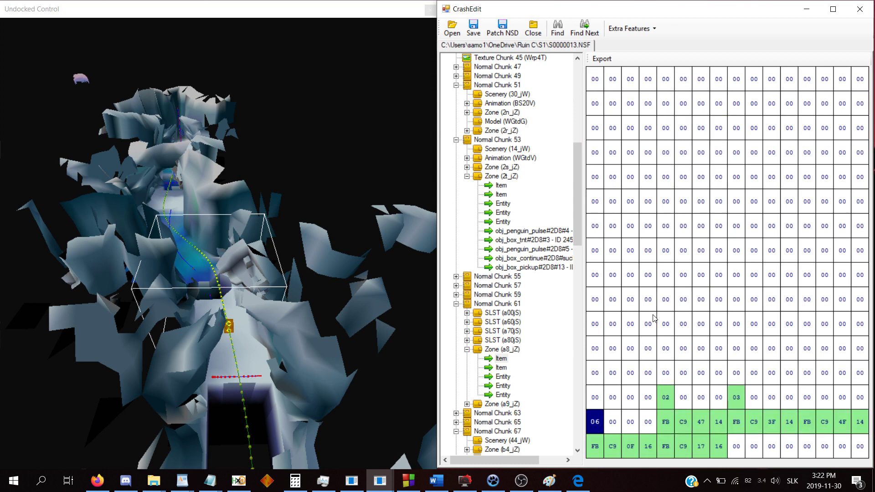
# Add the zone ID FB C7 1F 6A, noted in Notepad, in the empty slot after Zone a8_jZ's last linked zone.
pyautogui.press('Down')
pyautogui.press('Right')
pyautogui.press('Right')
pyautogui.press('Right')
pyautogui.press('Right')
pyautogui.press('Right')
pyautogui.press('Right')
pyautogui.press('Right')
pyautogui.press('Right')
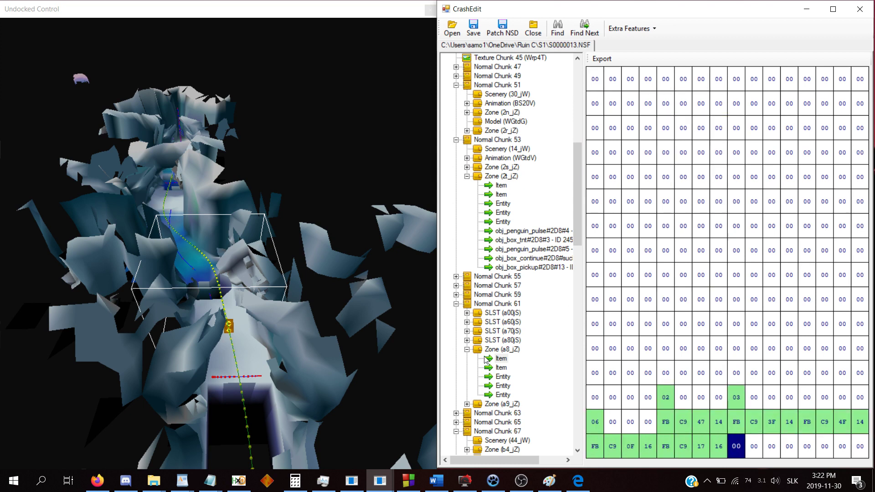
pyautogui.moveTo(210, 481)
pyautogui.click(339, 440)
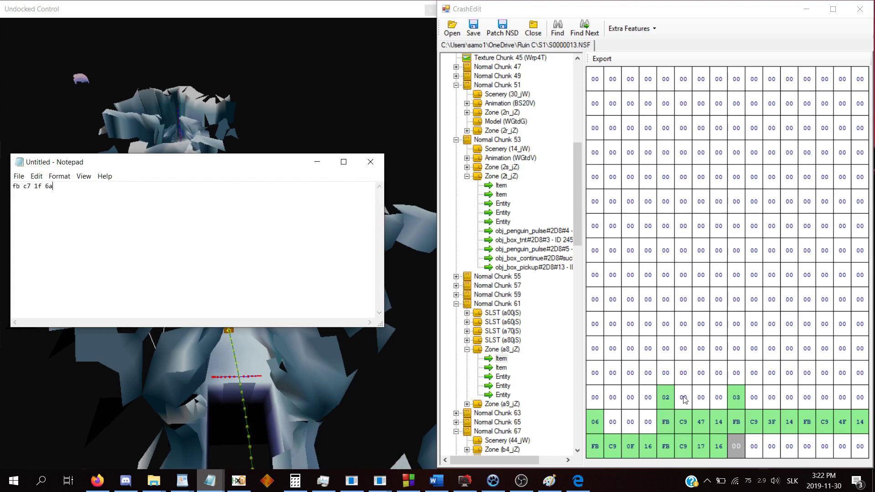
pyautogui.hotkey('alt', 'Tab')
pyautogui.write('fb c7 ')
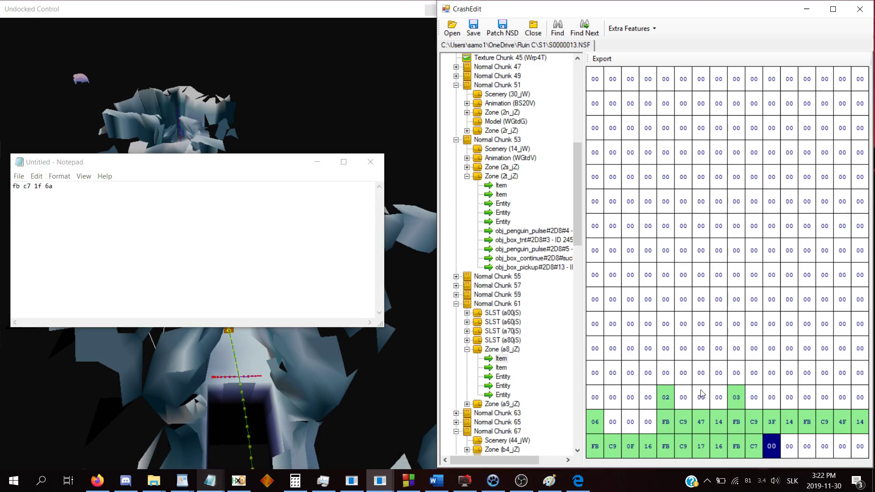
pyautogui.write('1f')
pyautogui.press('Right')
pyautogui.write('6a')
# Set the first byte of the sixth entry in the value list below Zone a8_jZ's linked zones to 1E.
pyautogui.press('Down')
pyautogui.press('Down')
pyautogui.press('Left')
pyautogui.press('Left')
pyautogui.press('Left')
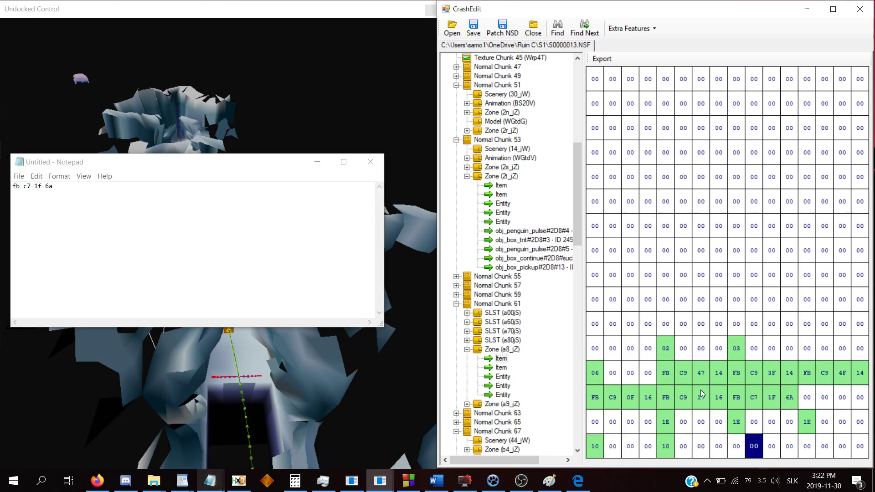
pyautogui.write('1e')
# Unprocess Zone a8_jZ in Normal Chunk 61 and process it again to reload its linked zones.
pyautogui.click(393, 123)
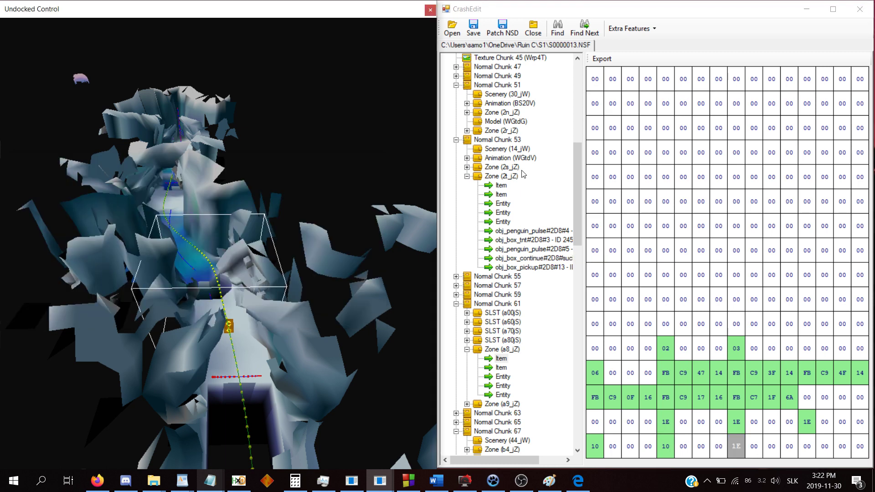
pyautogui.click(542, 175)
pyautogui.rightClick(515, 349)
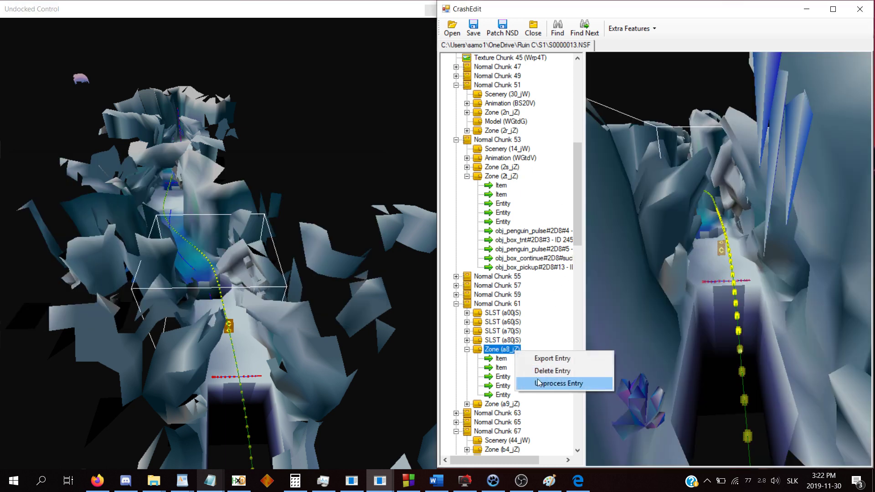
pyautogui.click(552, 384)
pyautogui.rightClick(519, 350)
pyautogui.click(550, 394)
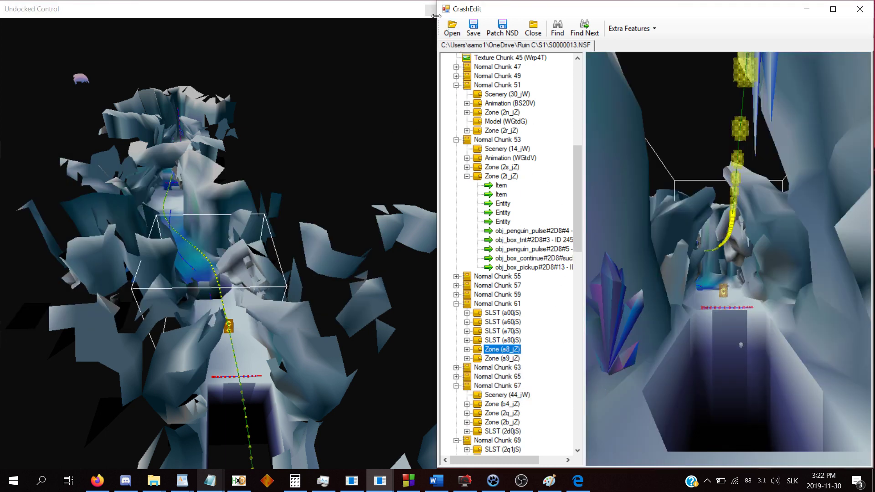
# Undock the 3D view of Zone a8_jZ beside the editor with collision displayed and inspect the linked zone's placement.
pyautogui.click(431, 11)
pyautogui.moveTo(702, 151); pyautogui.dragTo(711, 192)
pyautogui.press('x')
pyautogui.press('F11')
pyautogui.moveTo(250, 51); pyautogui.dragTo(0, 69)
pyautogui.scroll(-5, 190, 119)
pyautogui.moveTo(190, 120)
pyautogui.mouseDown()
pyautogui.moveTo(162, 127)
pyautogui.moveTo(117, 107)
pyautogui.moveTo(128, 131)
pyautogui.moveTo(224, 133)
pyautogui.moveTo(194, 131)
pyautogui.moveTo(196, 123)
pyautogui.mouseUp()
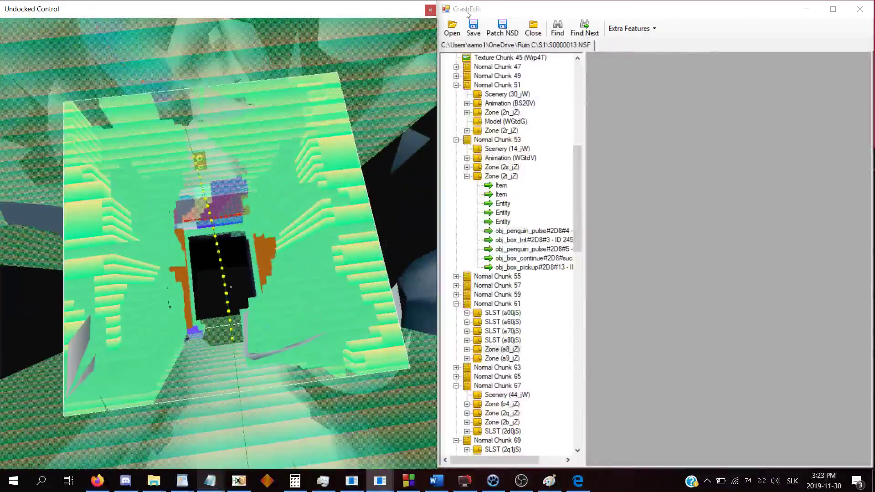
# Patch the NSD, adding the missing entry ID R3_fZ and sorting all loadlists, and save over S0000013.NSF.
pyautogui.click(505, 23)
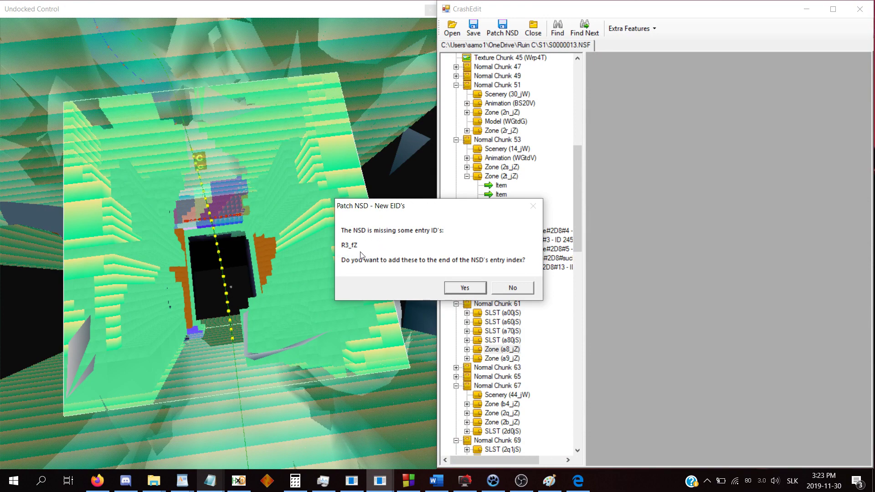
pyautogui.press('Return')
pyautogui.press('Return')
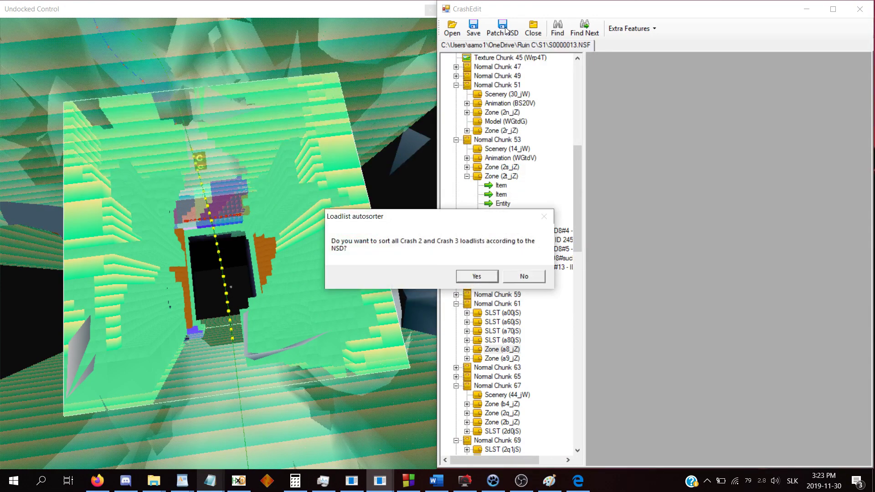
pyautogui.press('Return')
pyautogui.click(506, 28)
pyautogui.press('Return')
pyautogui.press('Return')
pyautogui.click(474, 27)
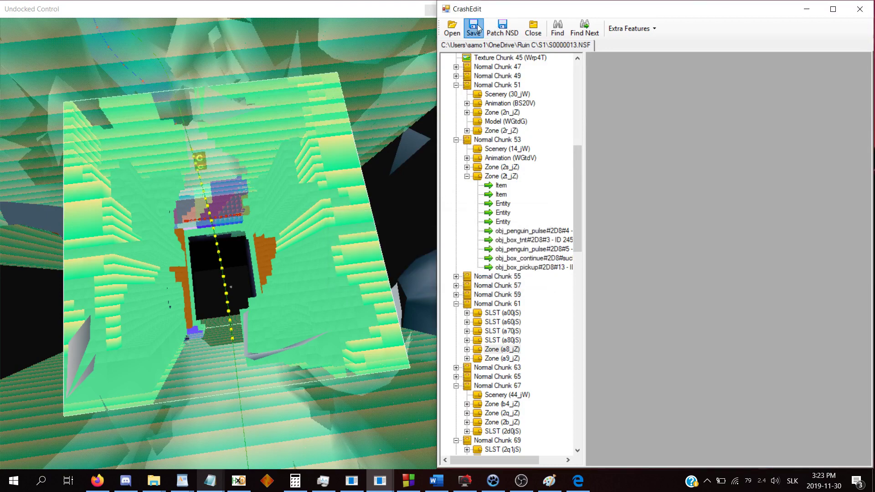
pyautogui.press('Return')
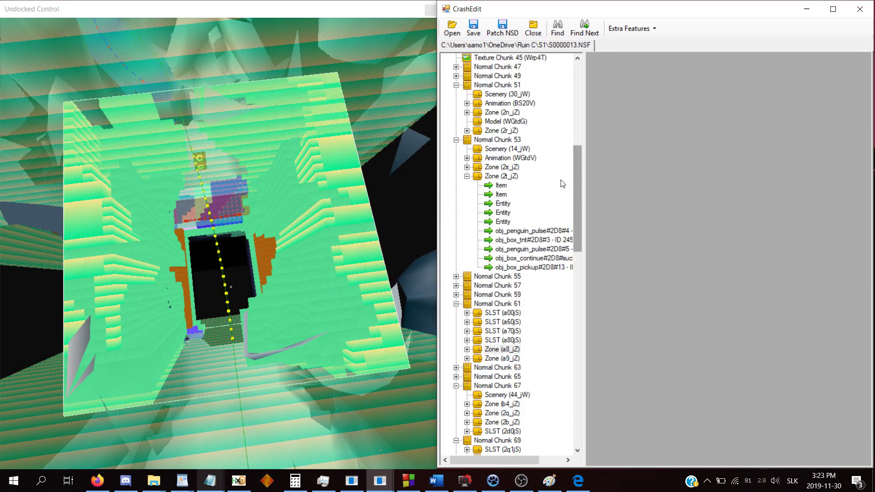
# Hide collision in the undocked 3D view and append R3_fZ to Load List A and to Load List B's last list in Zone a8_jZ's first entity.
pyautogui.moveTo(321, 192); pyautogui.dragTo(319, 187)
pyautogui.press('x')
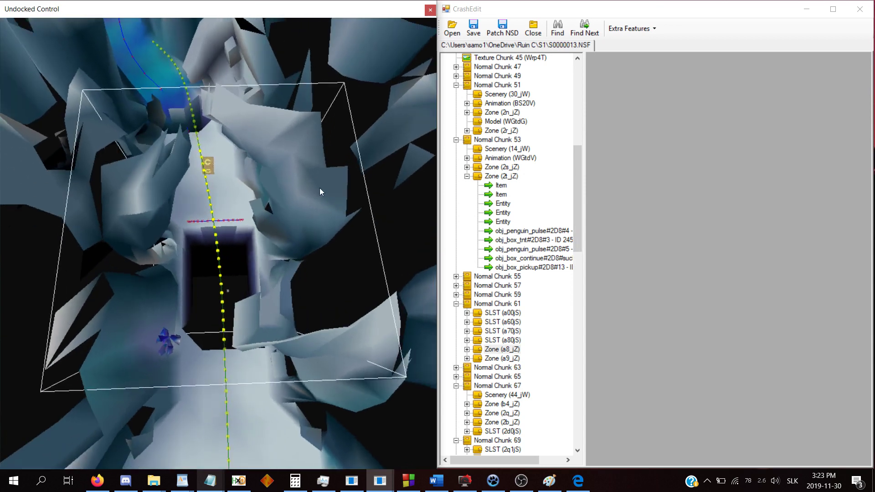
pyautogui.click(506, 349)
pyautogui.doubleClick(511, 351)
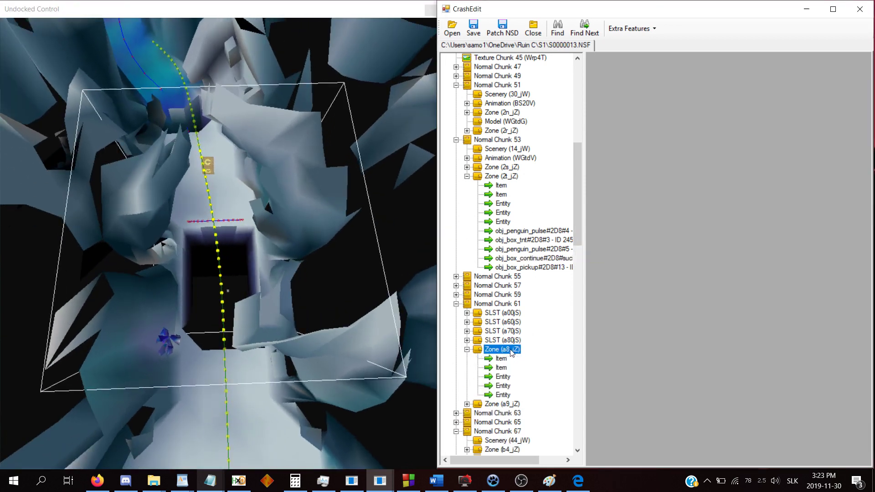
pyautogui.click(502, 378)
pyautogui.click(682, 58)
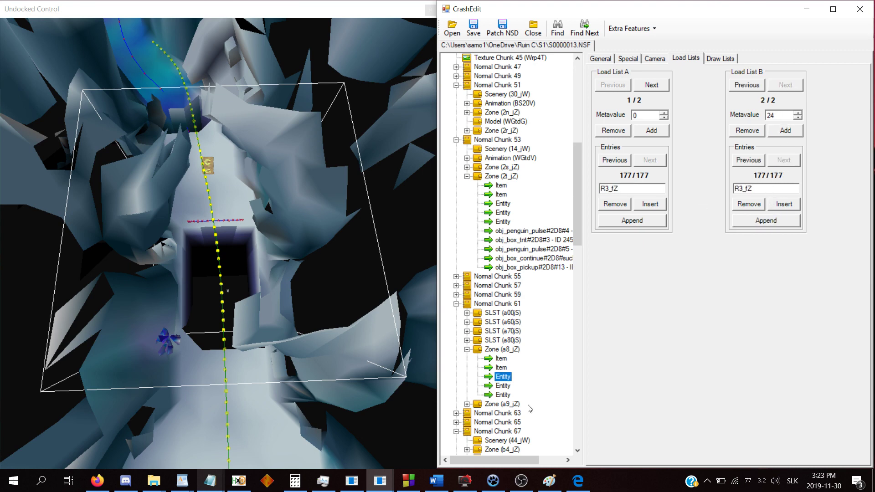
# Append R3_fZ to Load List A and to the third list of Load List B in Zone a9_jZ's first entity.
pyautogui.scroll(1, 528, 399)
pyautogui.scroll(-2, 537, 382)
pyautogui.click(508, 358)
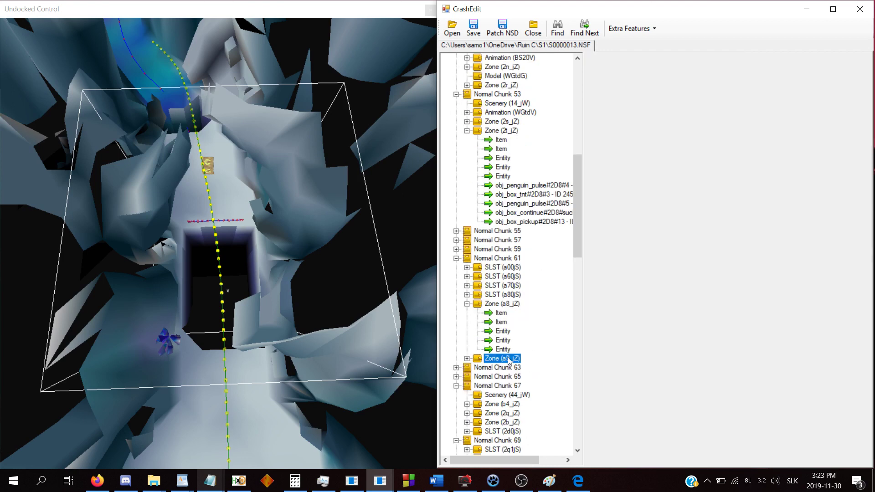
pyautogui.doubleClick(510, 360)
pyautogui.click(503, 386)
pyautogui.click(686, 58)
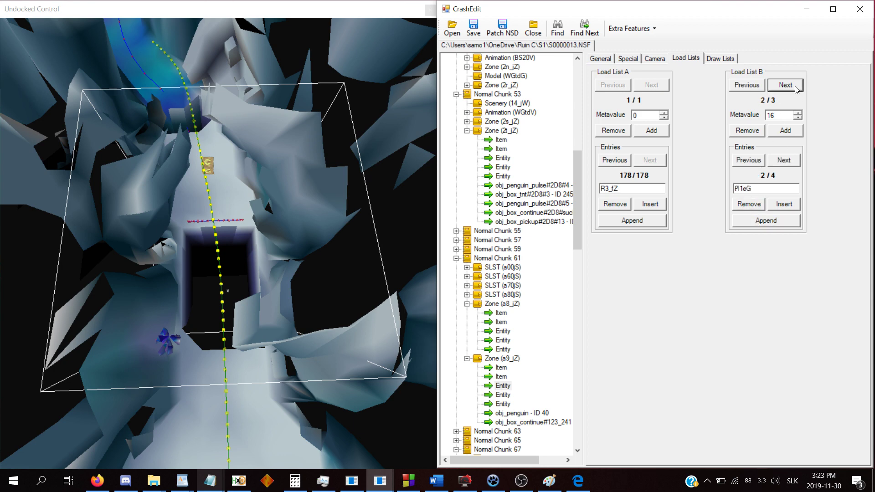
pyautogui.click(778, 222)
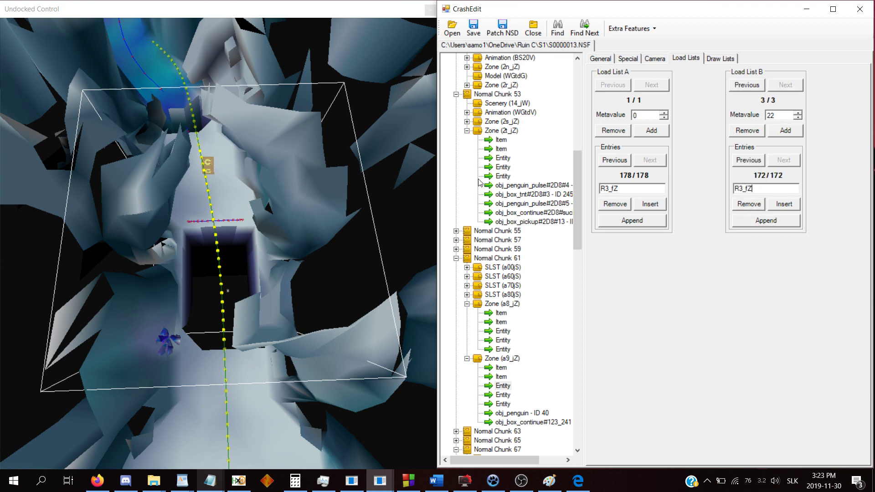
# Check the load lists of Zone a8_jZ's first entity and search the file for Zone b1_jZ and for b0_.
pyautogui.click(540, 316)
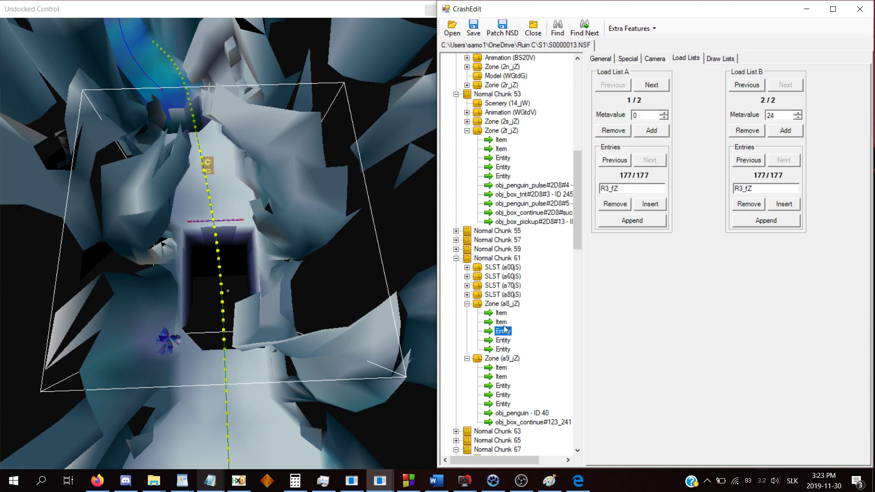
pyautogui.scroll(2, 528, 328)
pyautogui.scroll(-7, 529, 362)
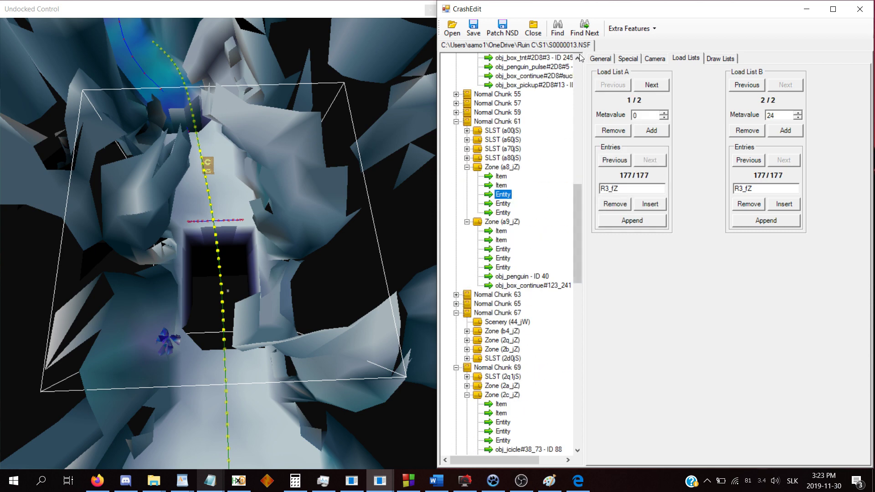
pyautogui.click(558, 30)
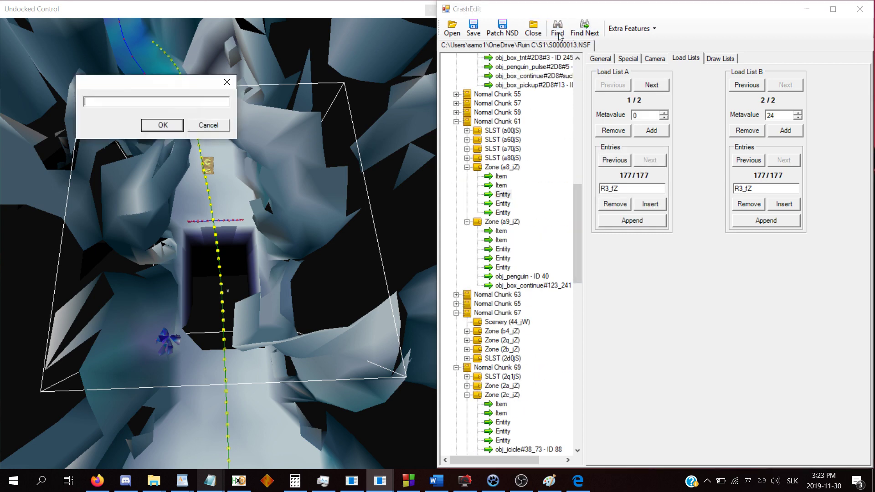
pyautogui.press('Return')
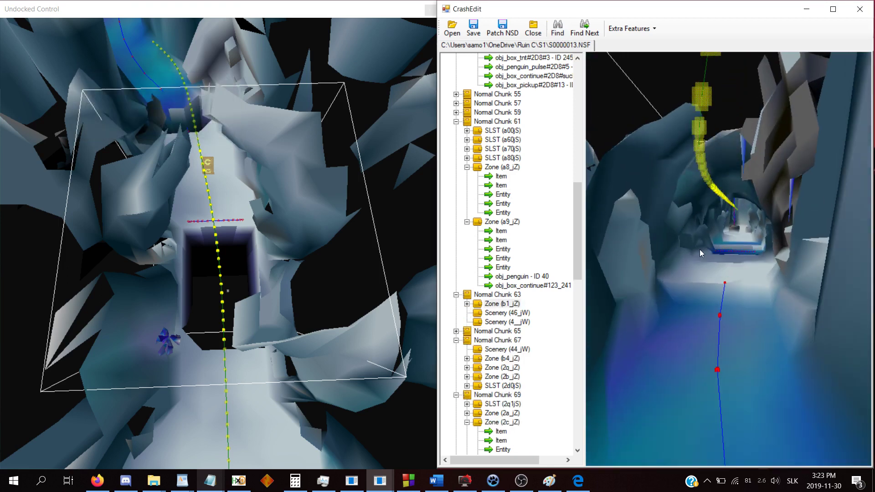
pyautogui.click(559, 31)
pyautogui.write('b0_')
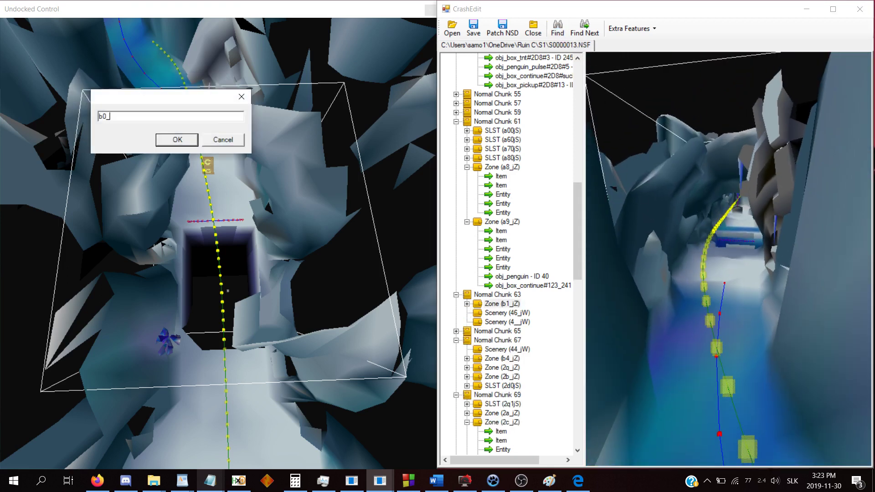
pyautogui.press('Return')
pyautogui.press('Return')
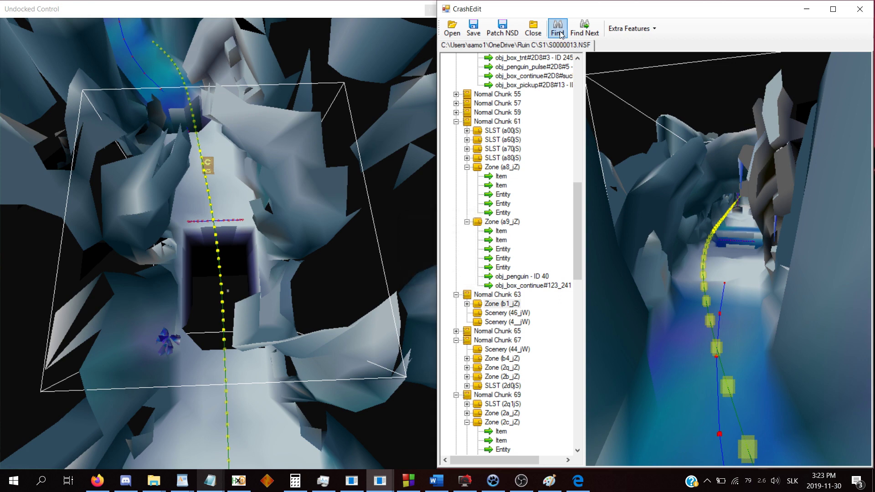
# Examine the linked zones stored near the end of Zone a9_jZ's first item.
pyautogui.click(502, 223)
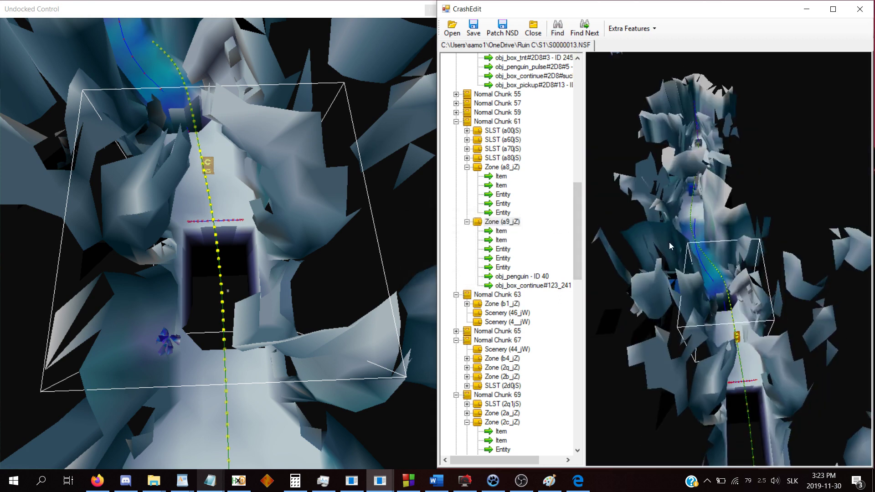
pyautogui.click(508, 231)
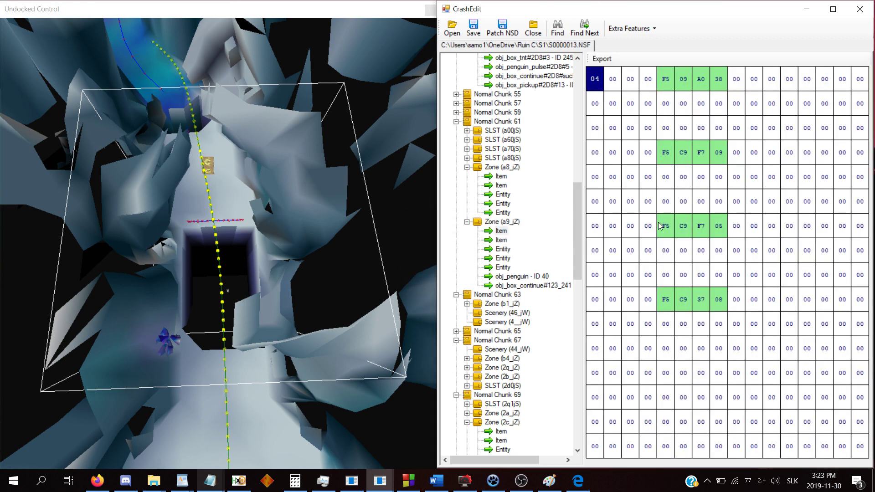
pyautogui.press('Down')
pyautogui.press('Down')
pyautogui.press('Down')
pyautogui.press('Down')
pyautogui.press('Down')
pyautogui.press('Down')
pyautogui.press('Down')
pyautogui.press('Down')
pyautogui.press('Down')
pyautogui.press('Down')
pyautogui.press('Down')
pyautogui.press('Down')
pyautogui.press('Down')
pyautogui.press('Down')
pyautogui.press('Down')
pyautogui.press('Down')
pyautogui.press('Down')
pyautogui.press('Down')
pyautogui.press('Down')
pyautogui.press('Down')
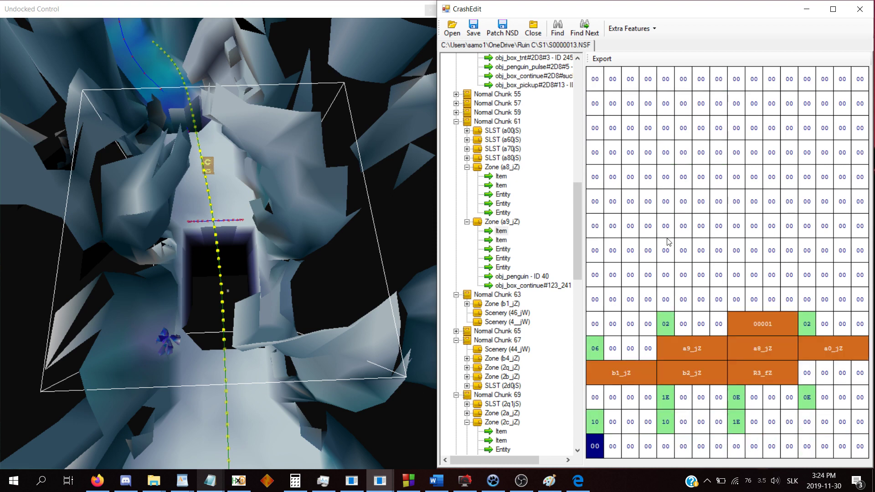
# Find Zone a0_jZ, check its first item, and examine the zone's surroundings in the 3D view.
pyautogui.click(558, 29)
pyautogui.write('a0')
pyautogui.press('Return')
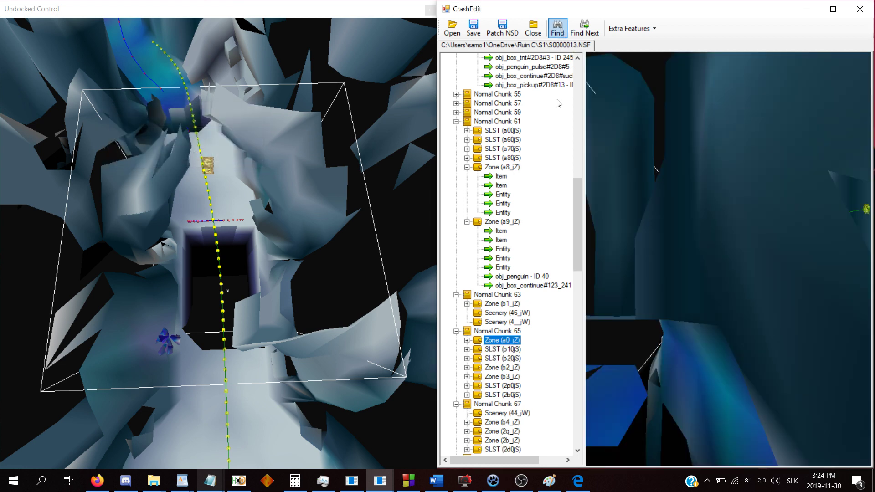
pyautogui.doubleClick(503, 343)
pyautogui.click(502, 350)
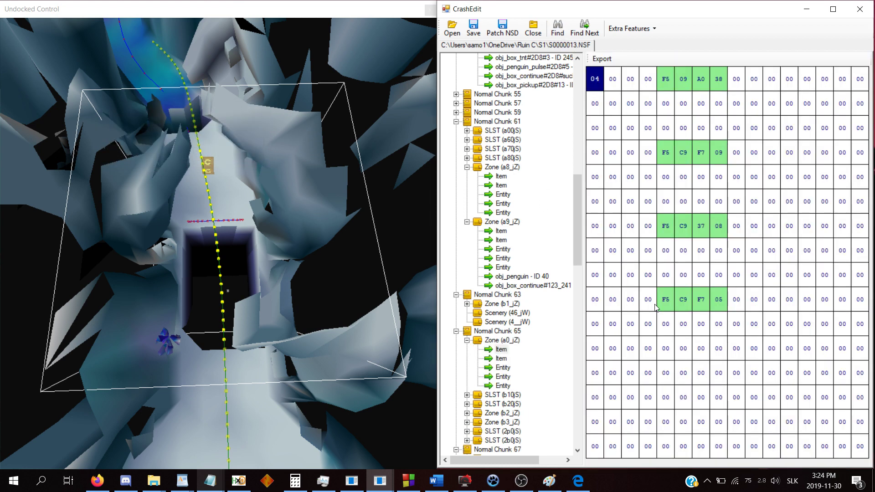
pyautogui.click(508, 369)
pyautogui.click(509, 342)
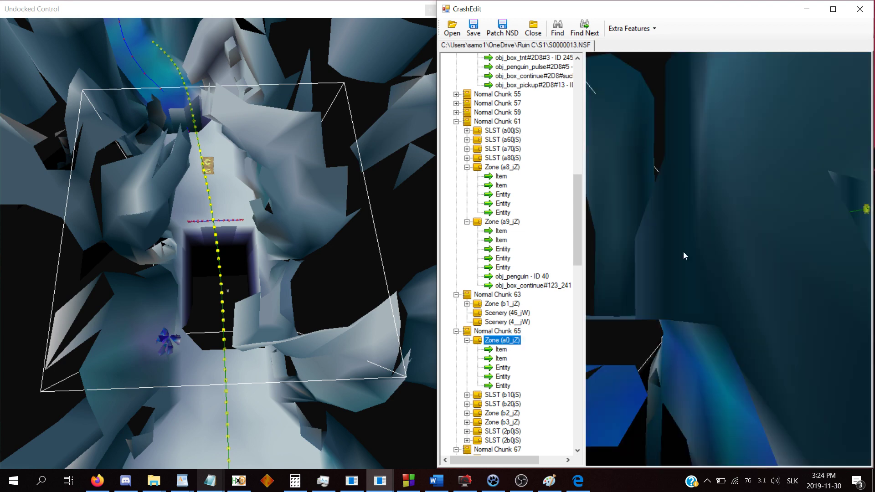
pyautogui.moveTo(683, 252); pyautogui.dragTo(704, 236)
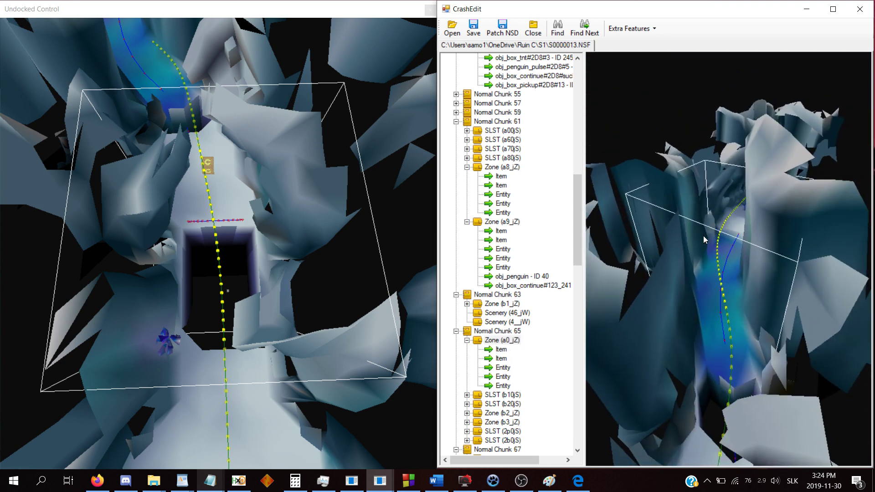
pyautogui.moveTo(717, 301); pyautogui.dragTo(726, 331)
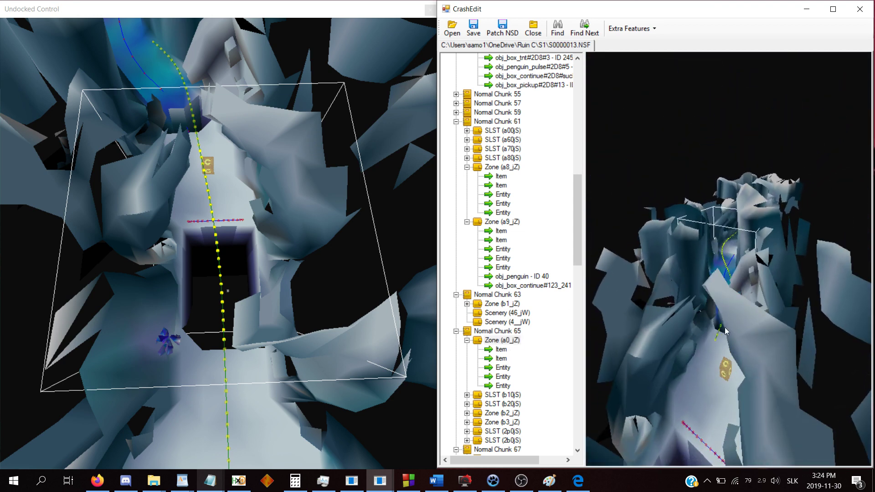
pyautogui.moveTo(719, 418); pyautogui.dragTo(744, 256)
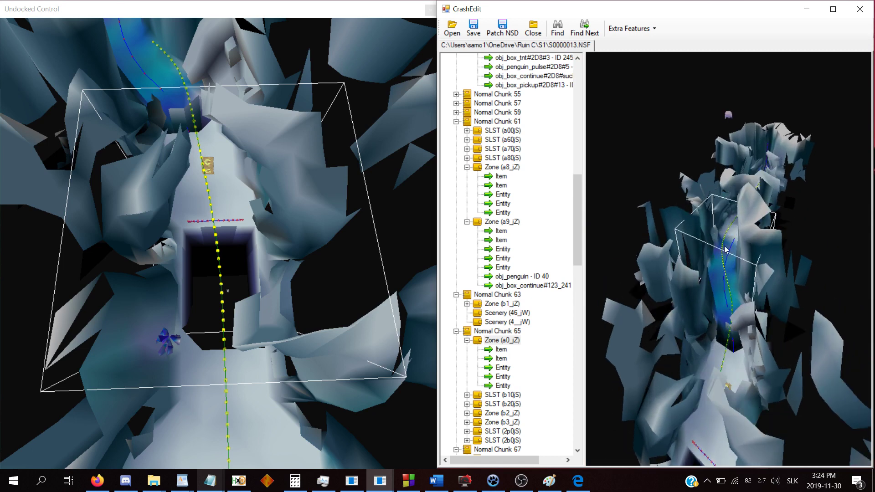
pyautogui.moveTo(735, 256); pyautogui.dragTo(597, 200)
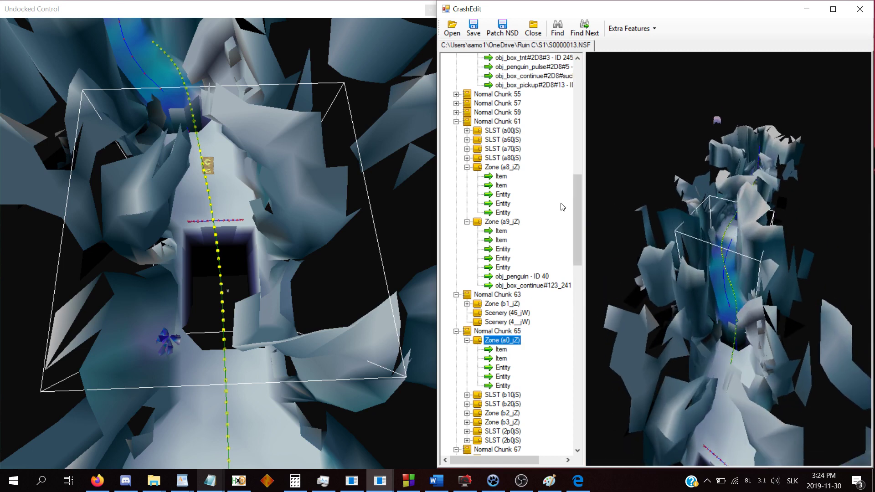
# Append R3_fZ to Load List A and to the second list of Load List B in Zone a0_jZ's first entity.
pyautogui.click(504, 367)
pyautogui.click(687, 59)
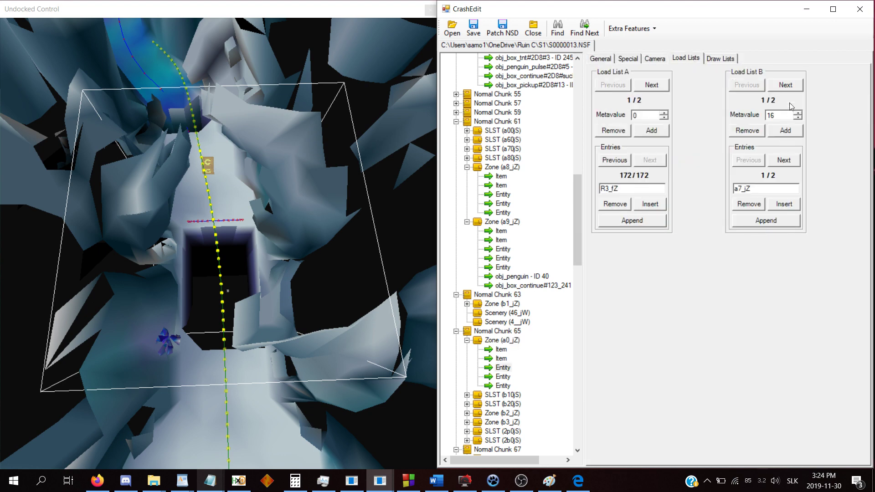
pyautogui.click(776, 220)
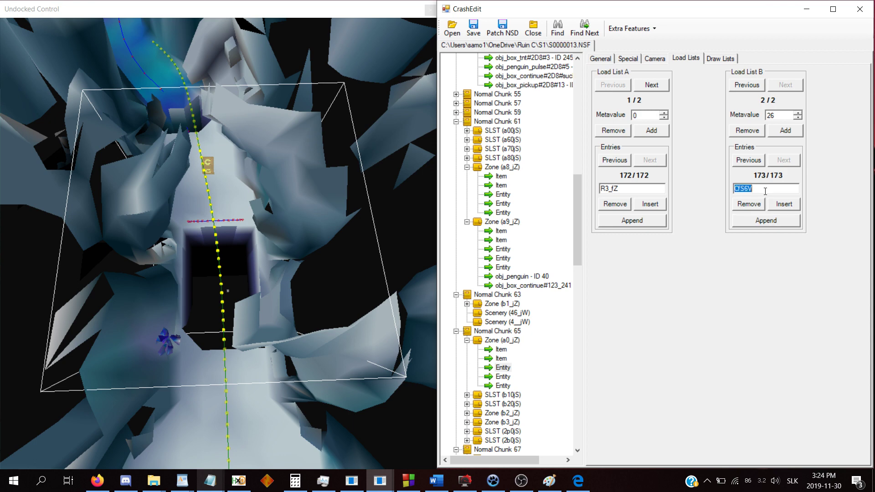
# Patch the NSD with the updated load lists of Zone a0_jZ and save over the NSF file.
pyautogui.click(505, 32)
pyautogui.press('Return')
pyautogui.press('Return')
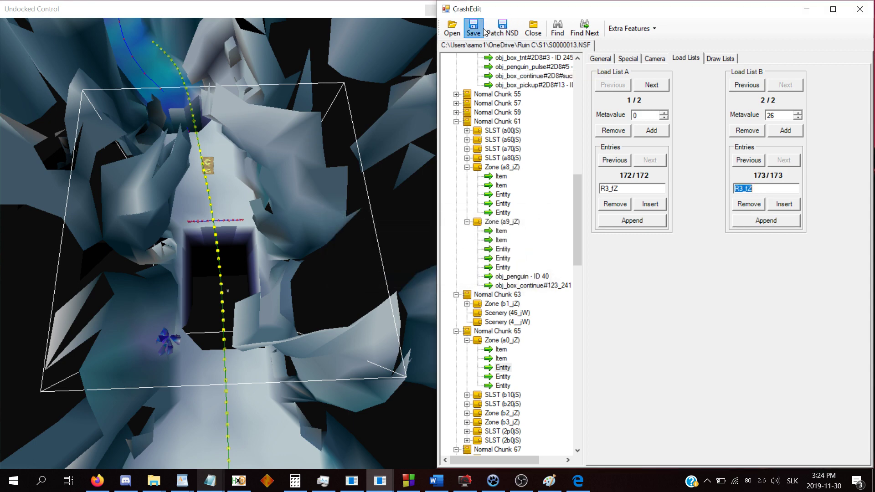
pyautogui.click(474, 32)
pyautogui.press('Return')
# Save over S0000013.NSF again, switch to the BIN creation tool and try to create a BIN.
pyautogui.doubleClick(506, 342)
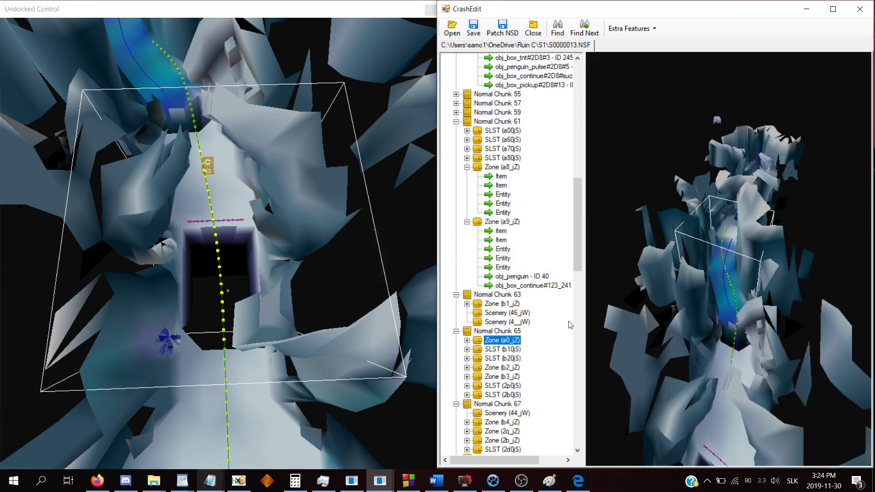
pyautogui.moveTo(656, 314); pyautogui.dragTo(699, 413)
pyautogui.moveTo(733, 251); pyautogui.dragTo(762, 345)
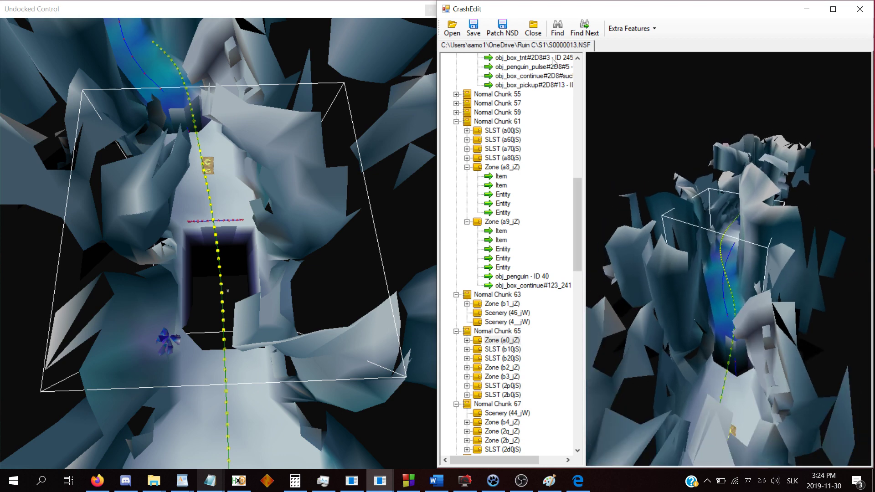
pyautogui.click(473, 27)
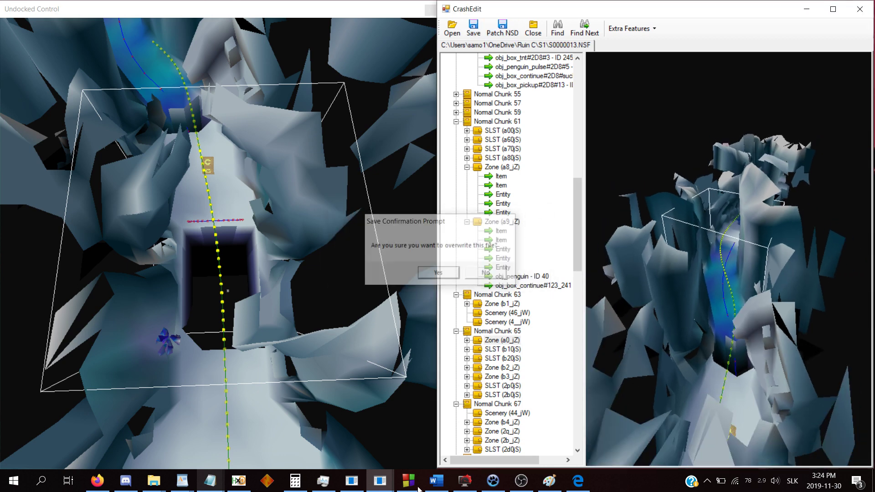
pyautogui.click(354, 483)
pyautogui.click(151, 73)
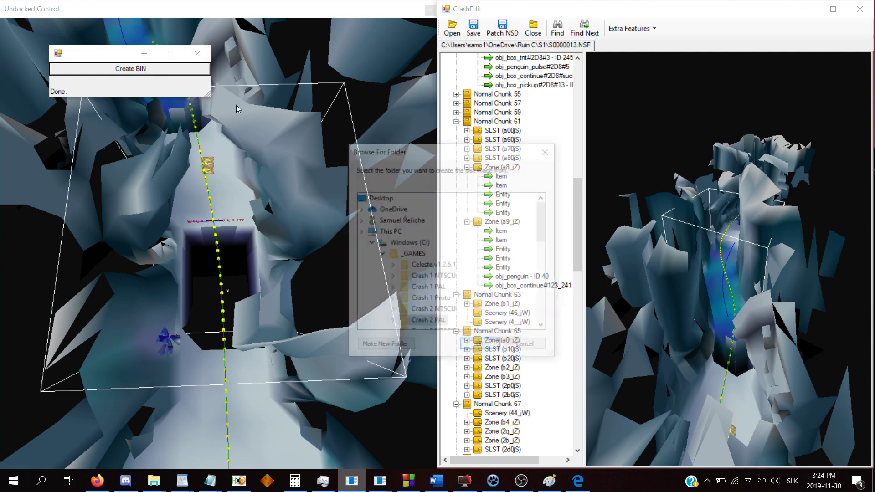
pyautogui.click(548, 154)
# Switch to HxD, check the SCES_109.67 file from the Ruin C folder, and put the hex editor away.
pyautogui.click(238, 481)
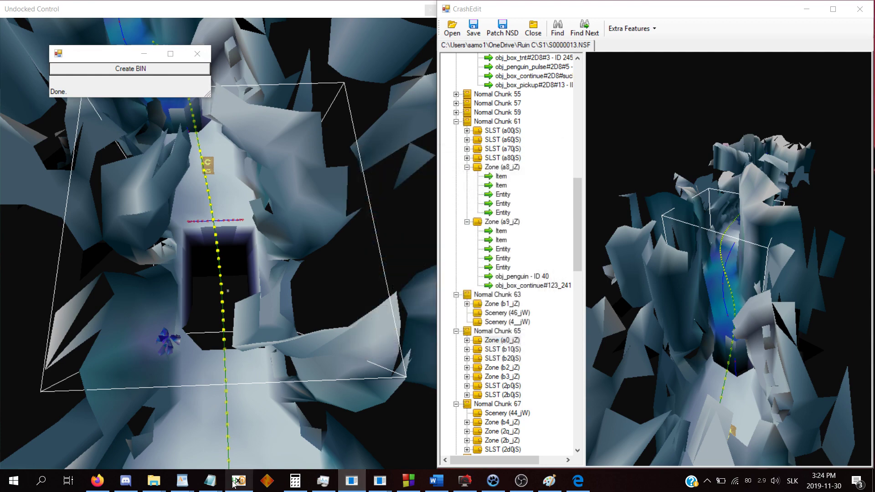
pyautogui.click(280, 183)
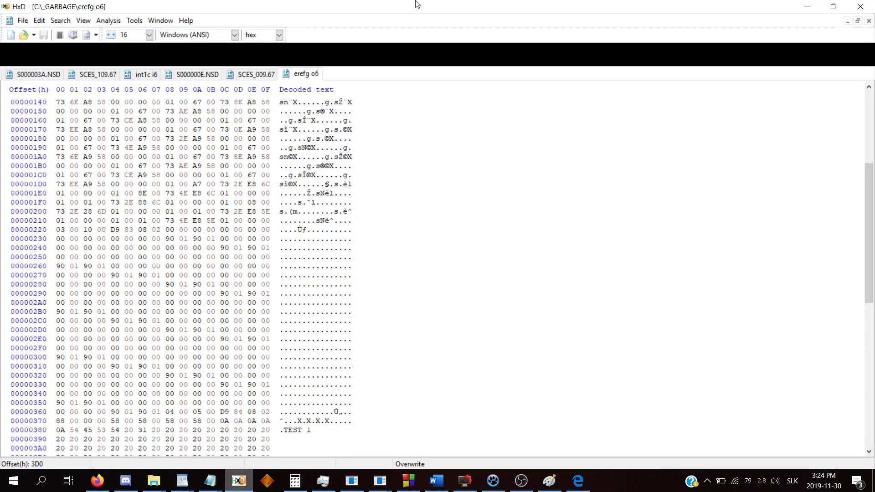
pyautogui.moveTo(416, 3); pyautogui.dragTo(0, 41)
pyautogui.click(99, 55)
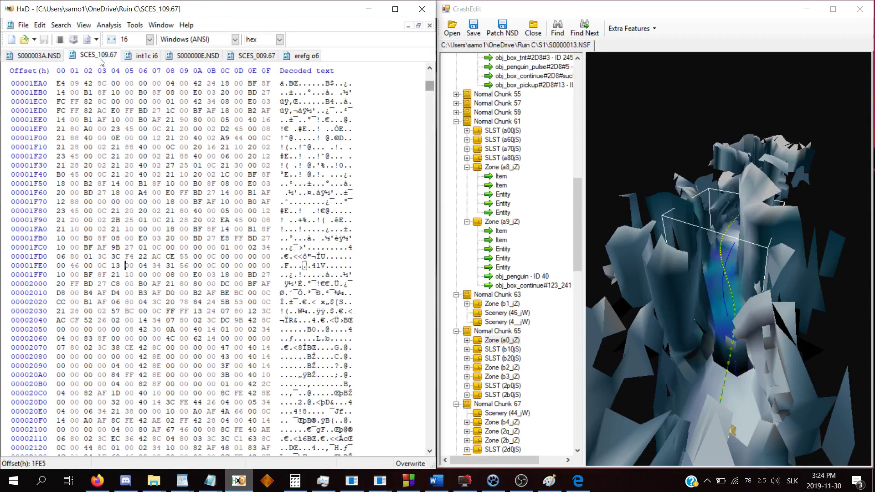
pyautogui.click(369, 9)
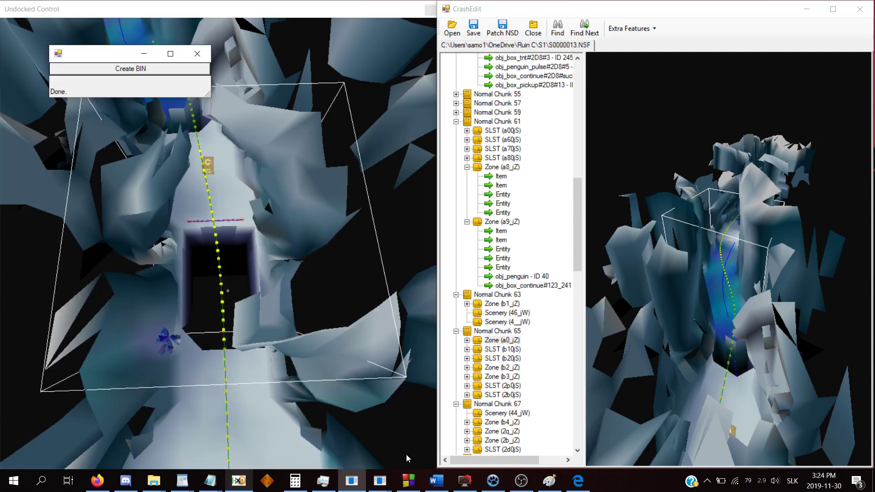
pyautogui.click(351, 479)
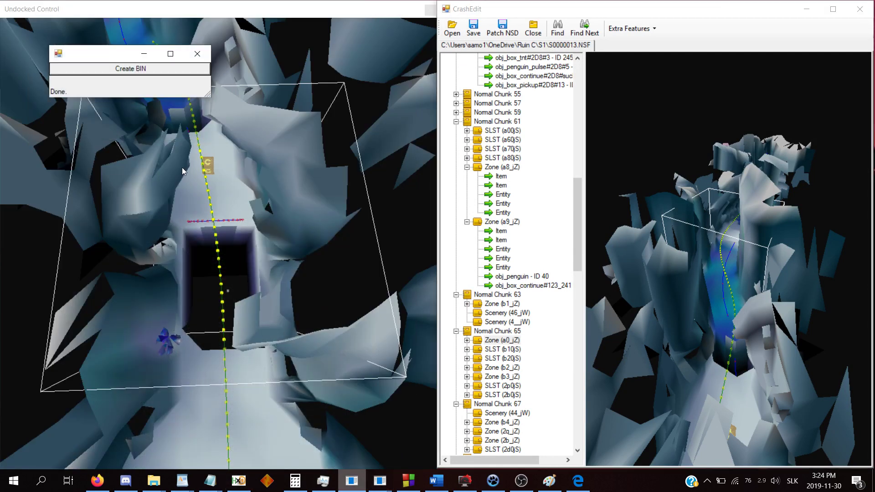
pyautogui.click(169, 73)
pyautogui.click(482, 347)
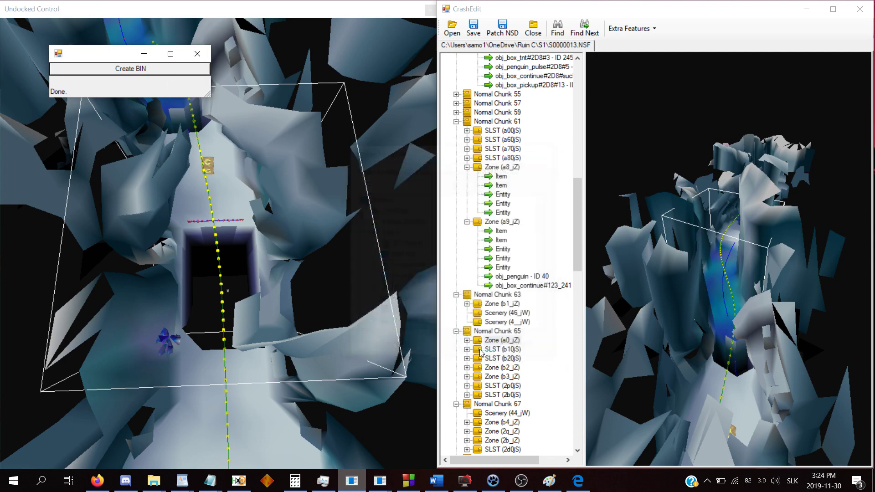
pyautogui.click(472, 71)
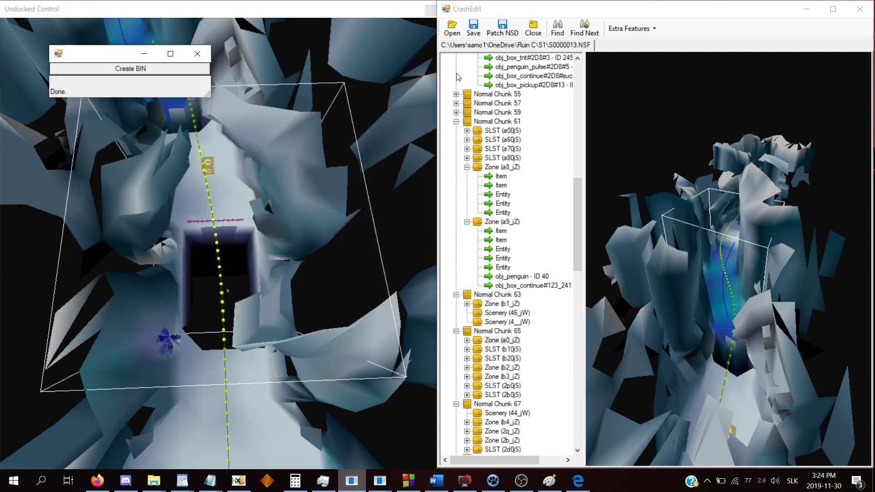
# Create a BIN from the Ruin C folder in OneDrive and save it as ggffg.bin in the _TEST BUILDS folder.
pyautogui.click(178, 70)
pyautogui.click(360, 232)
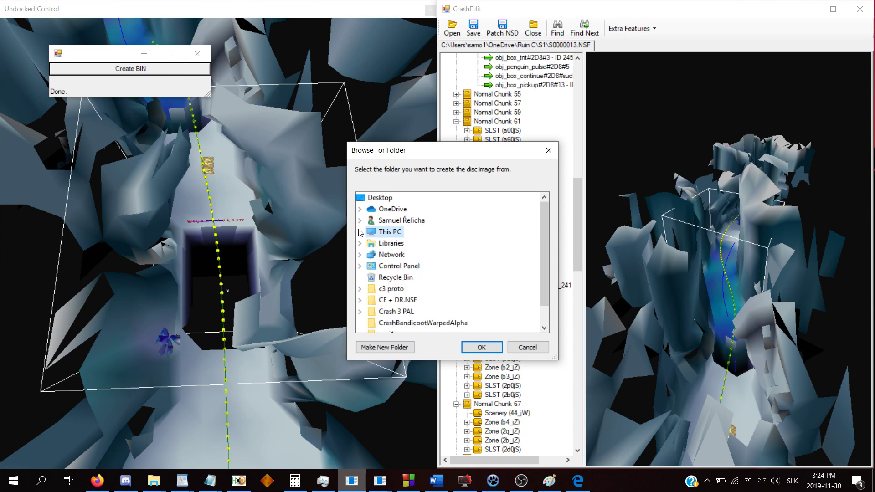
pyautogui.click(359, 208)
pyautogui.doubleClick(399, 289)
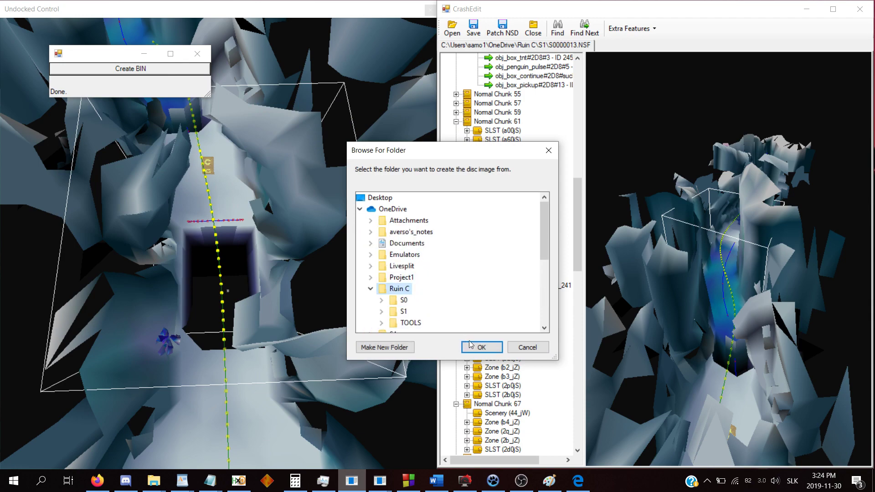
pyautogui.click(474, 348)
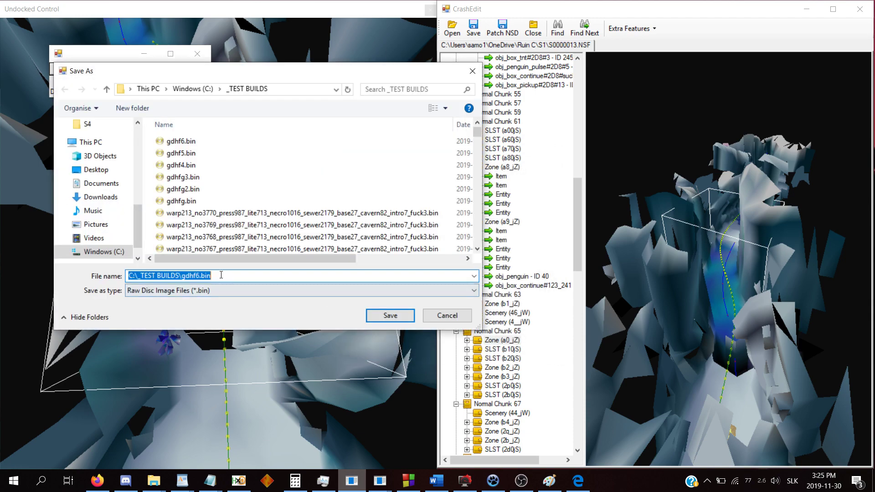
pyautogui.press('Return')
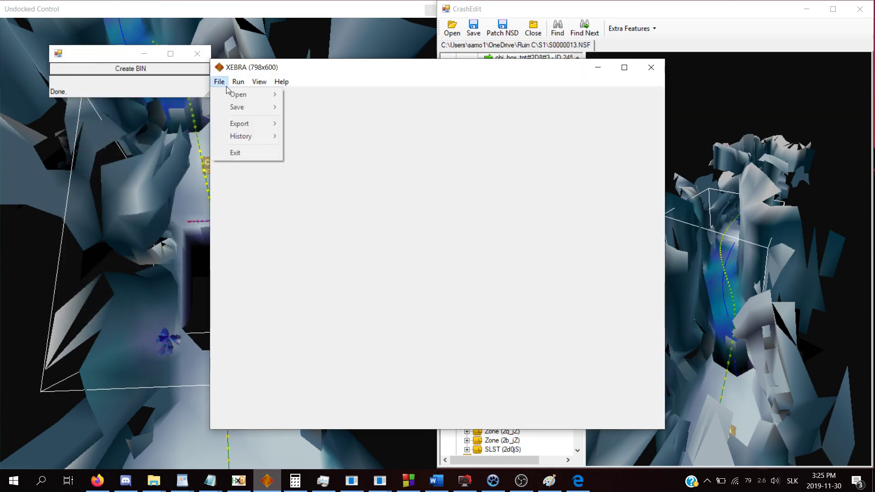
# Switch to the XEBRA emulator, open ggffg.bin from _TEST BUILDS as the disc image, and run it.
pyautogui.moveTo(242, 95)
pyautogui.click(337, 107)
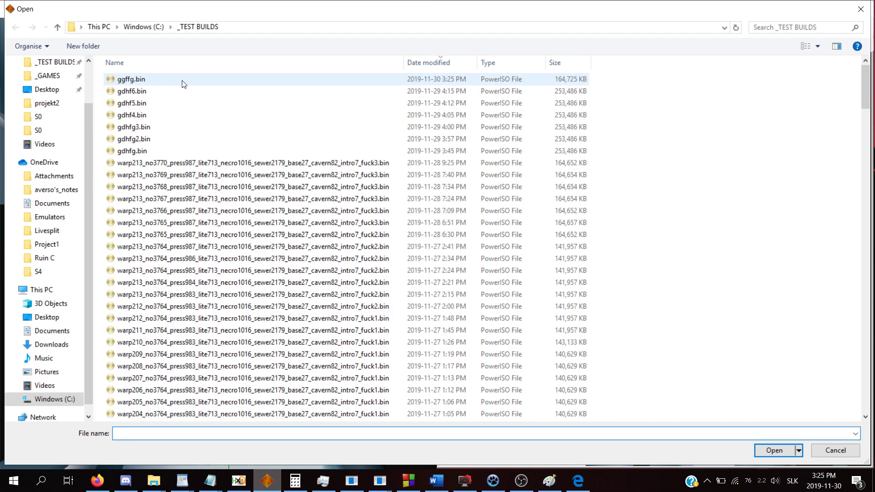
pyautogui.doubleClick(196, 82)
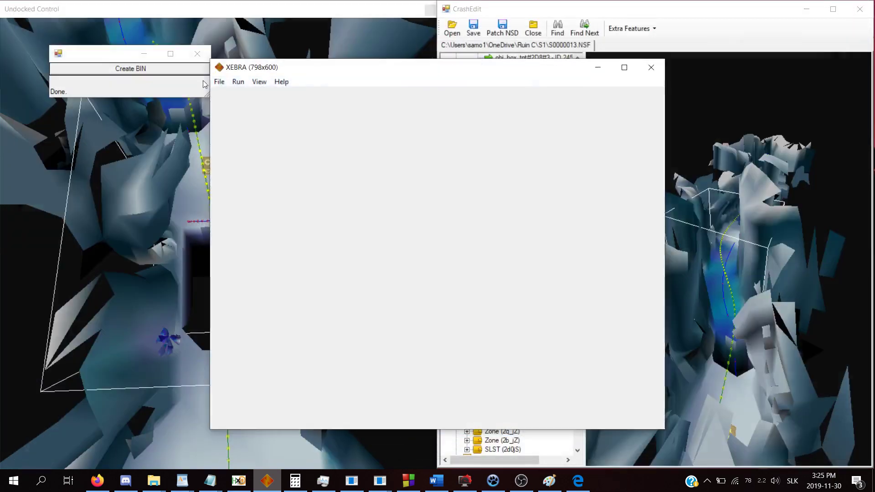
pyautogui.click(238, 82)
pyautogui.click(248, 93)
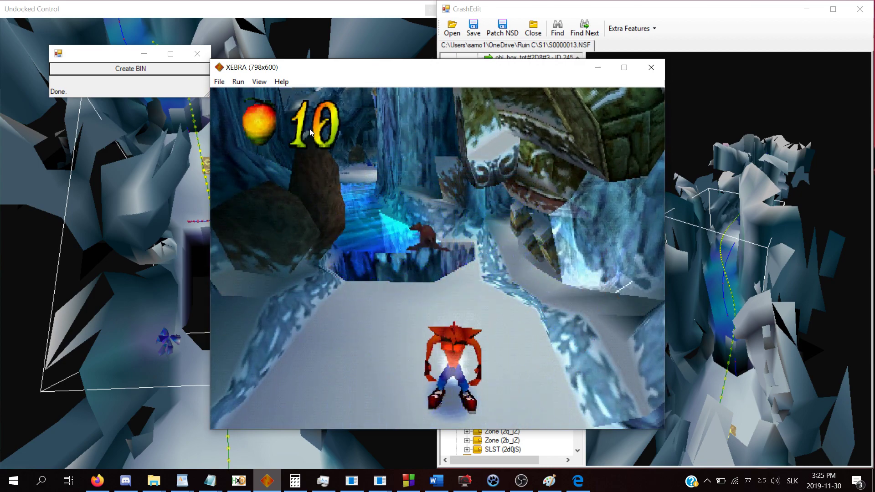
# Playtest the snowy path around the penguin, moving Crash in every direction to check the ground and surrounding scenery.
pyautogui.press('Down')
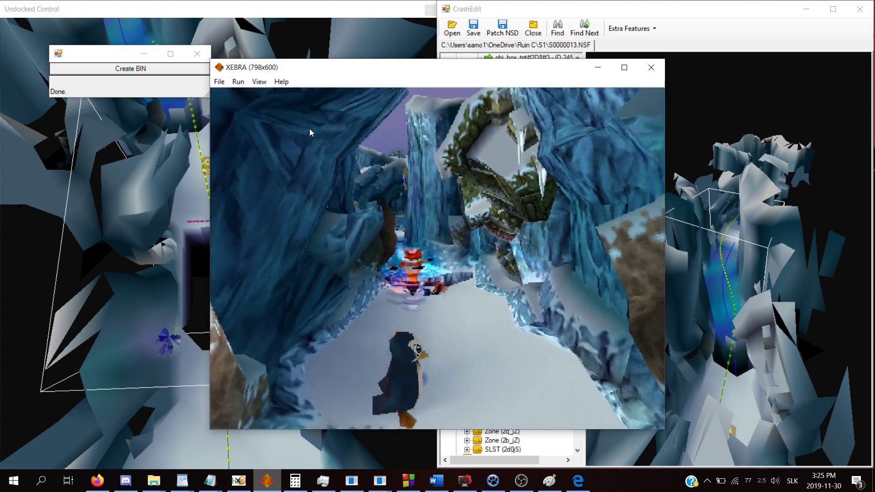
pyautogui.press('Up')
pyautogui.press('Right')
pyautogui.press('Down')
pyautogui.press('Left')
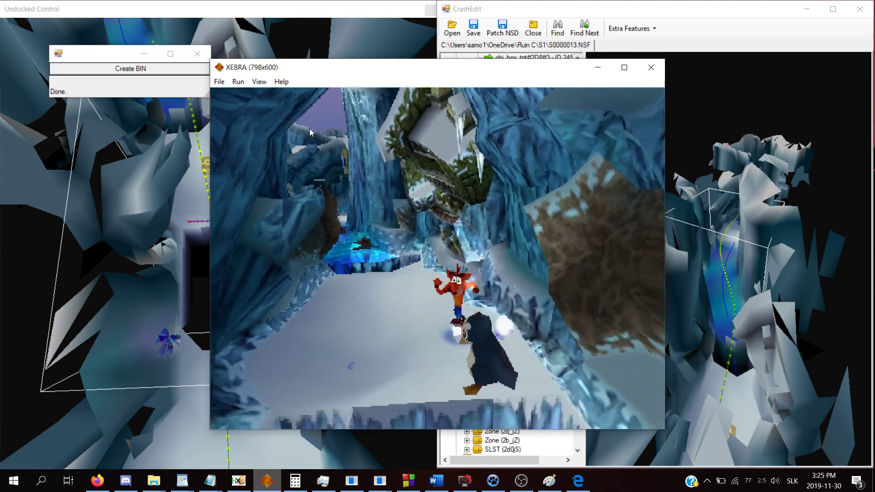
pyautogui.press('Down')
pyautogui.press('Right')
pyautogui.press('Up')
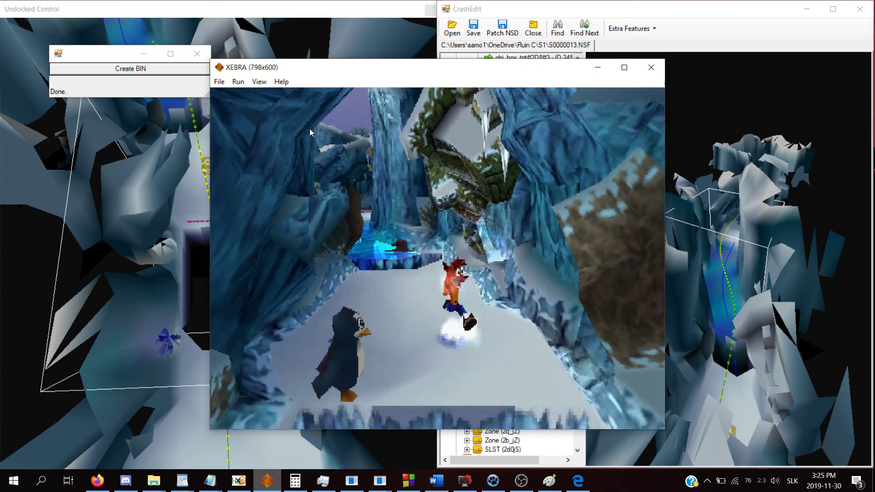
pyautogui.press('Left')
pyautogui.press('Right')
pyautogui.press('Down')
pyautogui.press('Up')
pyautogui.press('Down')
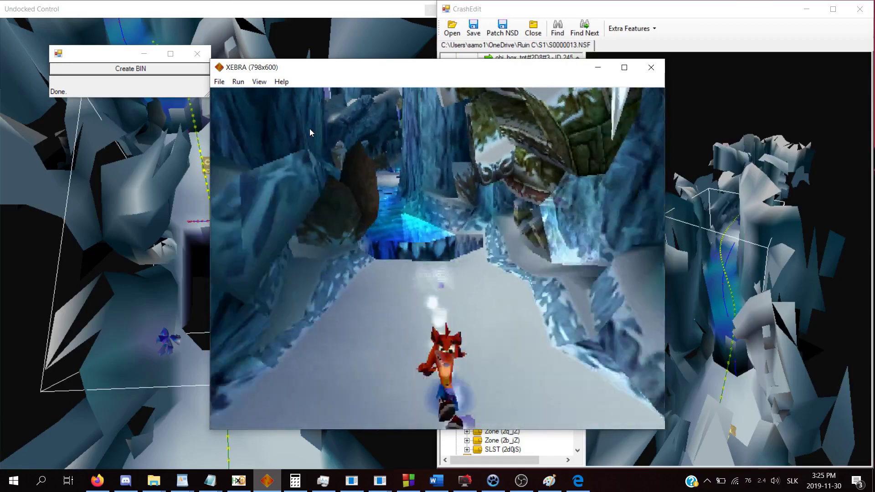
pyautogui.press('Up')
pyautogui.press('Down')
# Move Crash forward across the icy water and through the cave to test the passage between the zones.
pyautogui.press('Up')
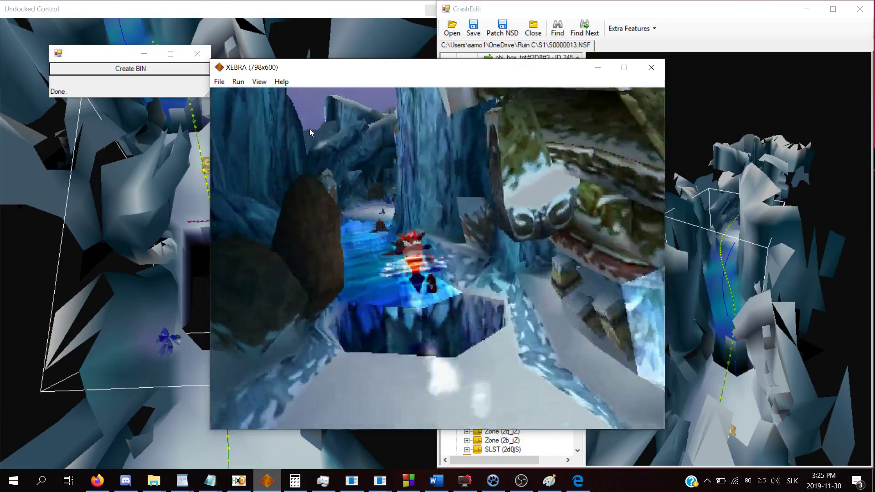
pyautogui.press('Up')
pyautogui.press('Right')
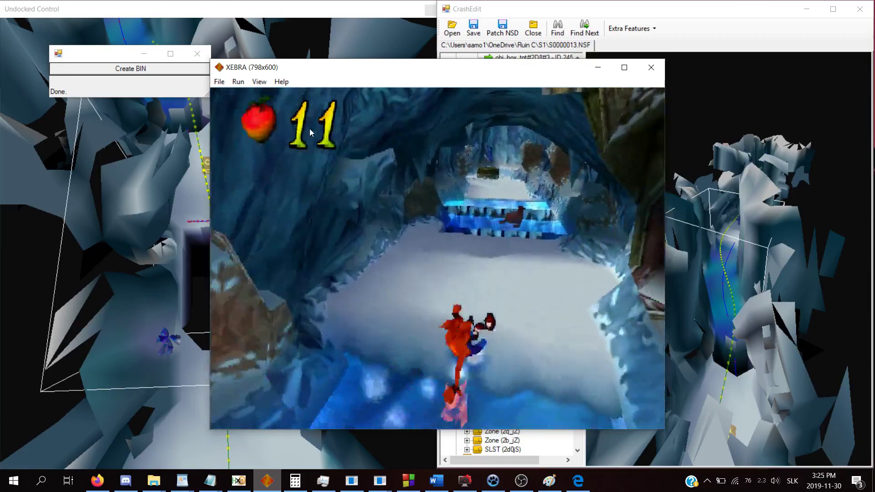
pyautogui.press('Up')
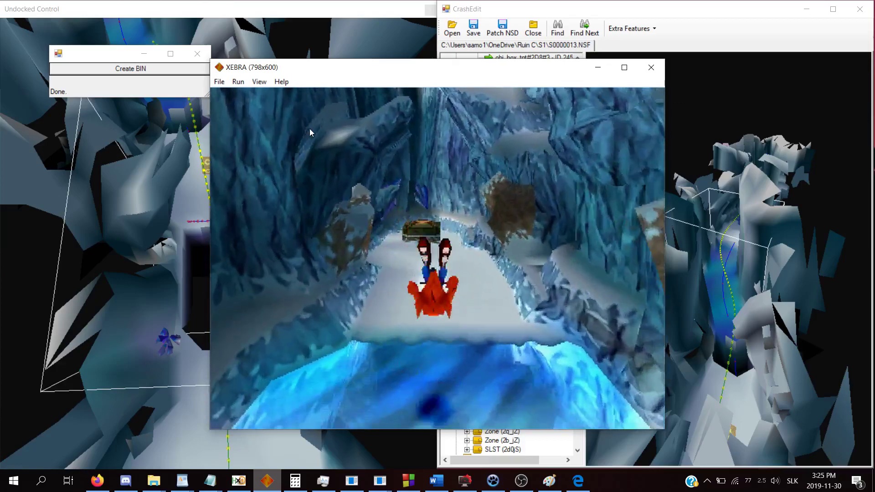
pyautogui.press('Up')
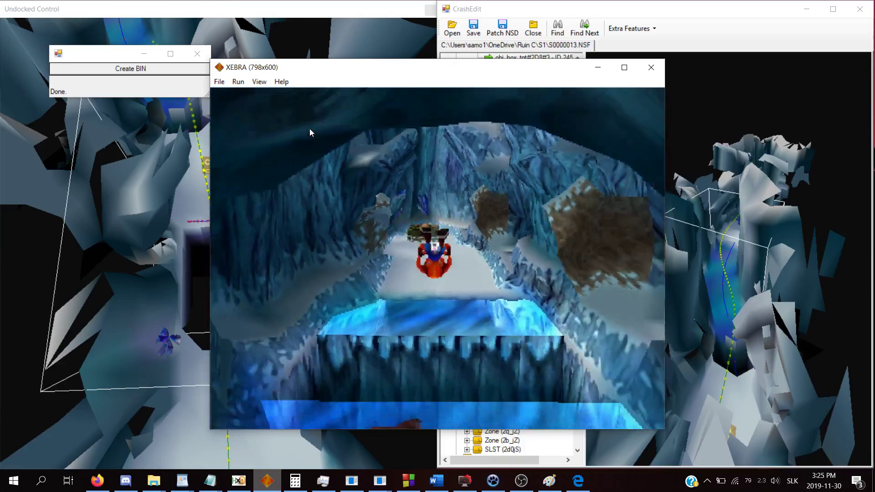
# Bring Crash back across the ice to the penguin's area and test movement and scenery near the snowy edge.
pyautogui.press('Up')
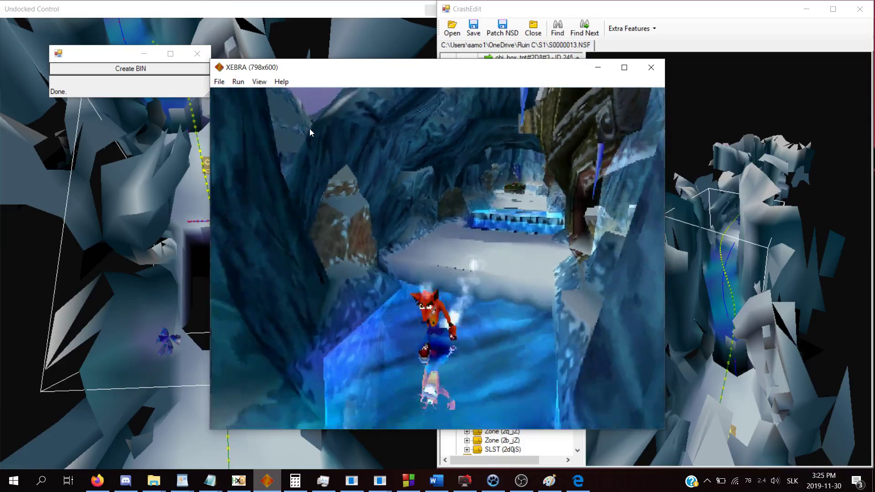
pyautogui.press('Up')
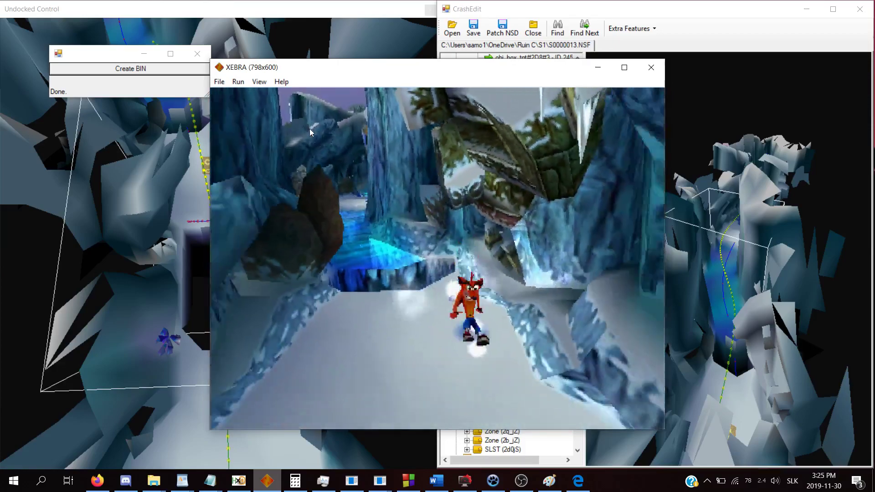
pyautogui.press('Up')
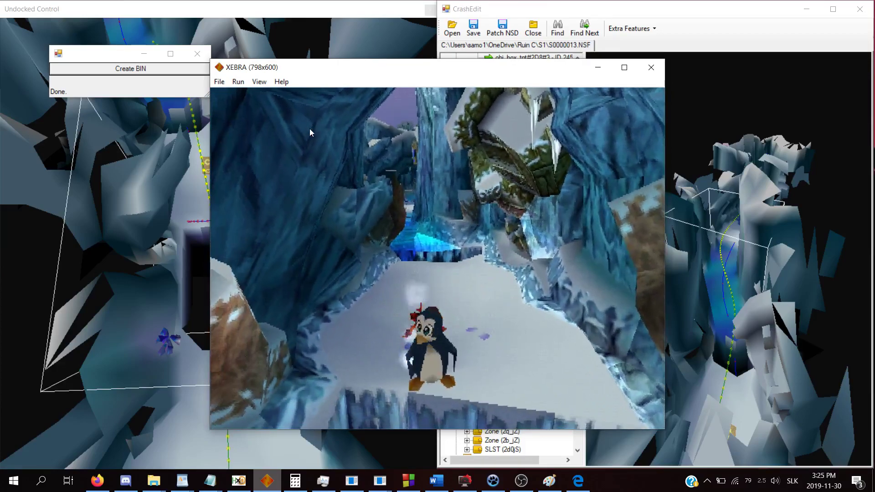
pyautogui.press('Down')
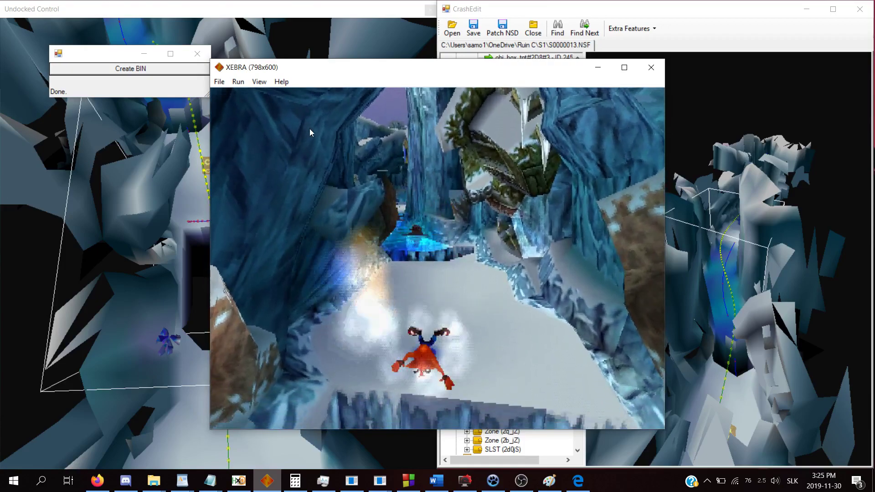
pyautogui.press('Up')
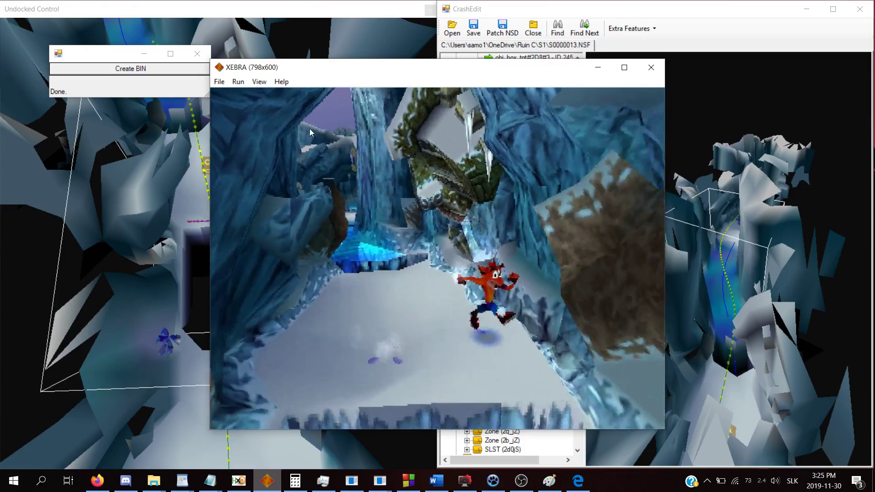
pyautogui.press('Left')
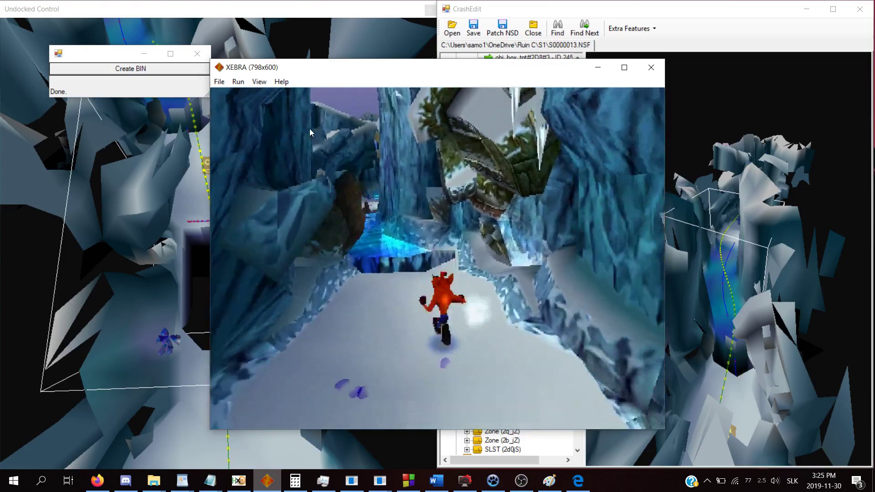
pyautogui.press('Right')
pyautogui.press('Up')
pyautogui.press('Down')
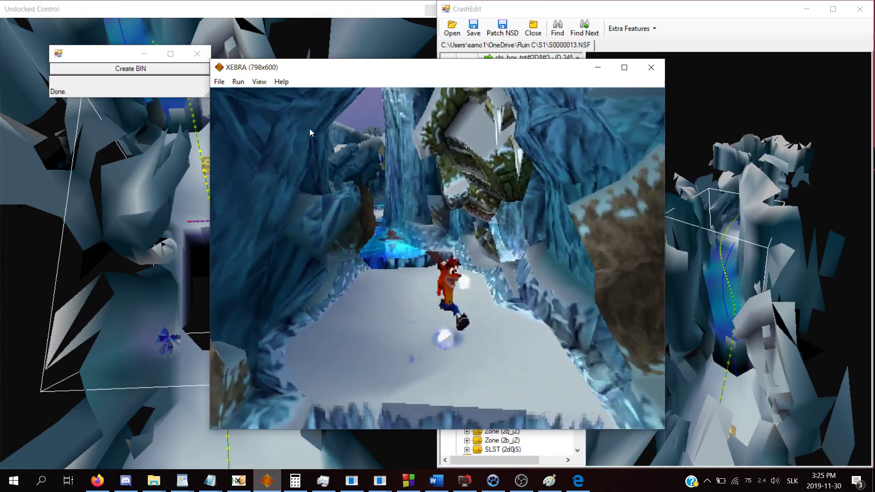
pyautogui.press('Right')
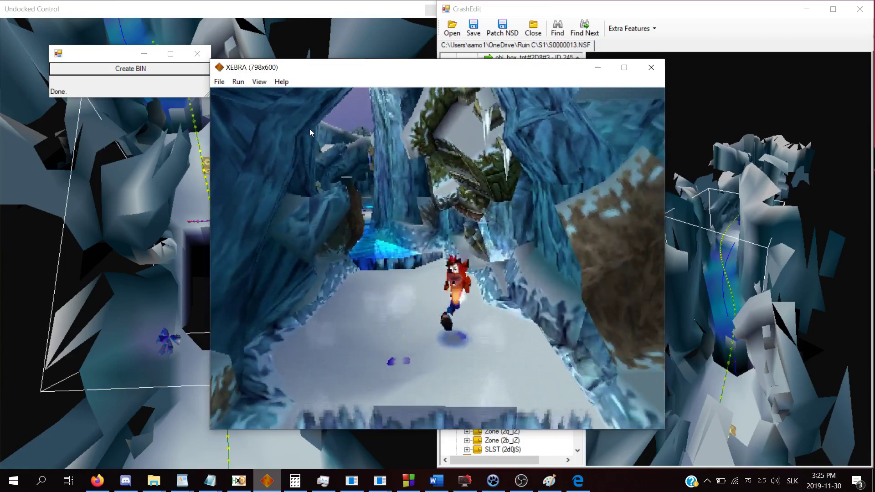
pyautogui.press('Left')
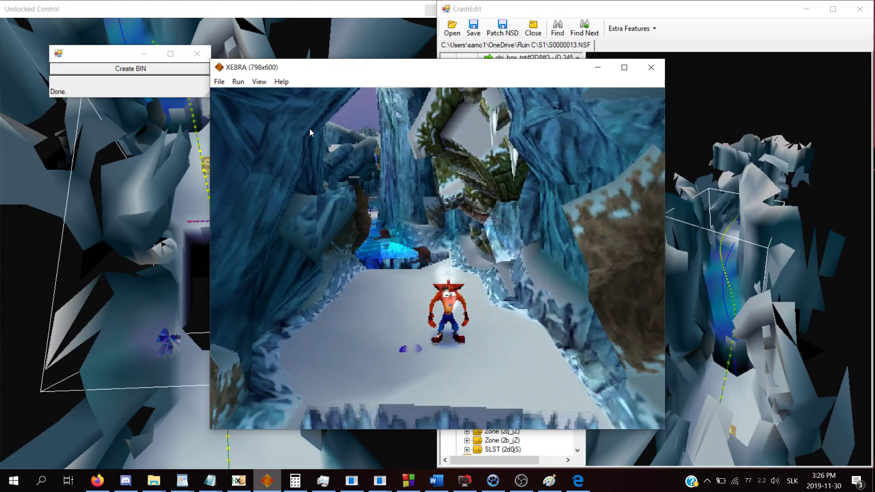
# Switch to CrashEdit, examine Zone a9_jZ with its collision overlay shown in the 3D view, and close the emulator.
pyautogui.click(728, 310)
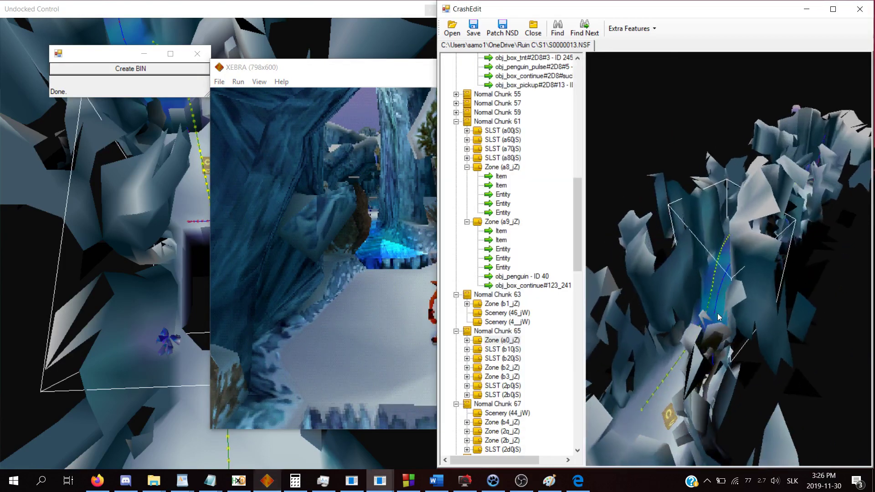
pyautogui.moveTo(711, 334)
pyautogui.mouseDown()
pyautogui.moveTo(724, 292)
pyautogui.moveTo(718, 318)
pyautogui.moveTo(707, 321)
pyautogui.mouseUp()
pyautogui.click(525, 210)
pyautogui.click(515, 225)
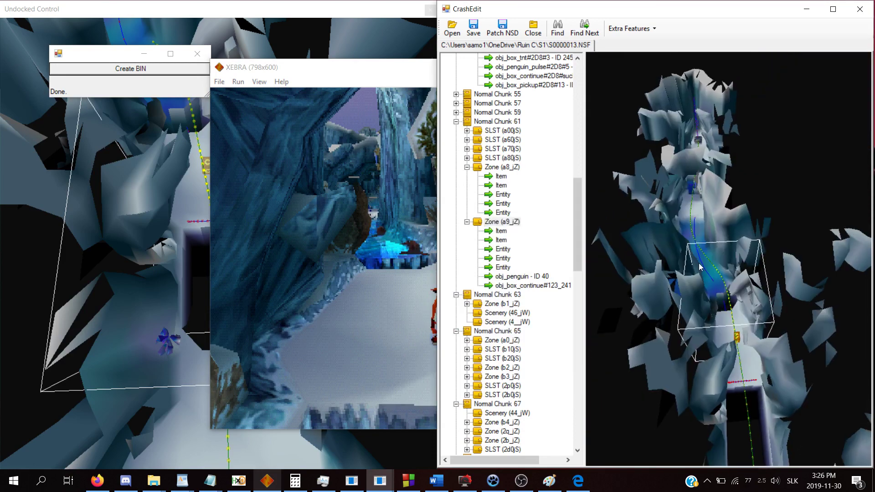
pyautogui.press('x')
pyautogui.moveTo(643, 244); pyautogui.dragTo(657, 285)
pyautogui.click(392, 72)
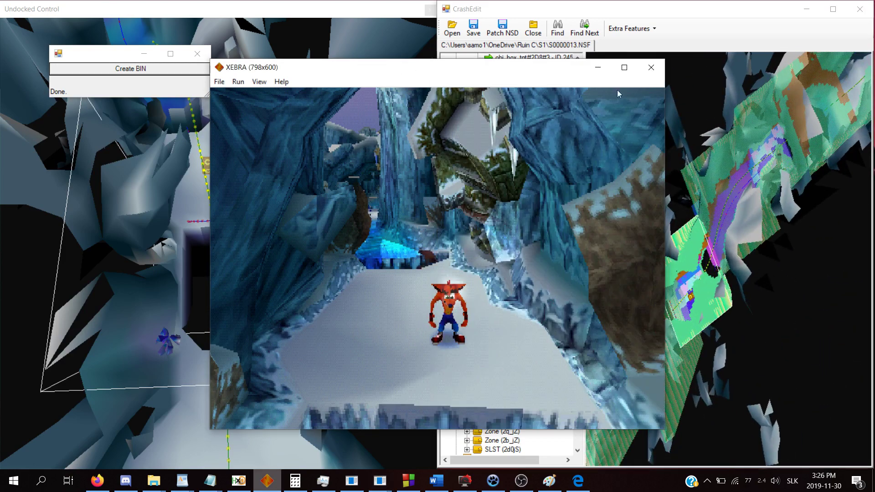
pyautogui.click(651, 68)
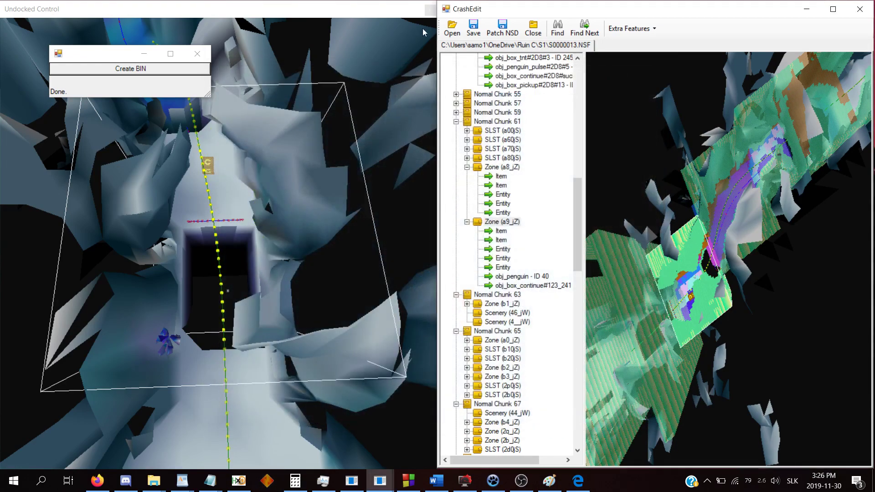
# In the second item of imported Zone R3_fZ, change the first row's 20 byte to 00 and the following byte to 01.
pyautogui.moveTo(643, 185); pyautogui.dragTo(661, 223)
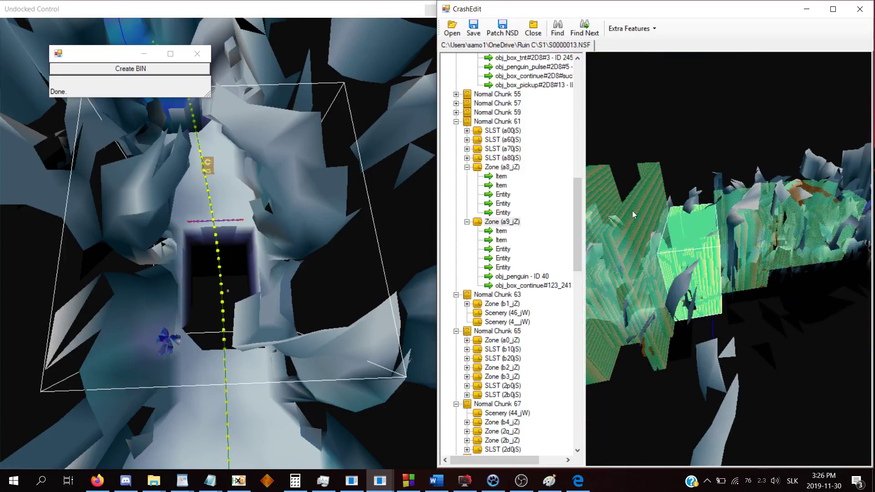
pyautogui.moveTo(574, 218); pyautogui.dragTo(584, 420)
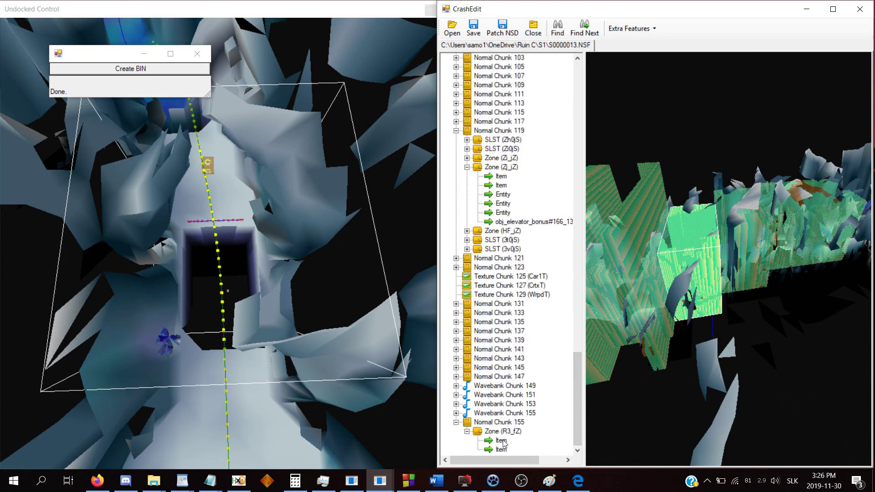
pyautogui.scroll(15, 543, 158)
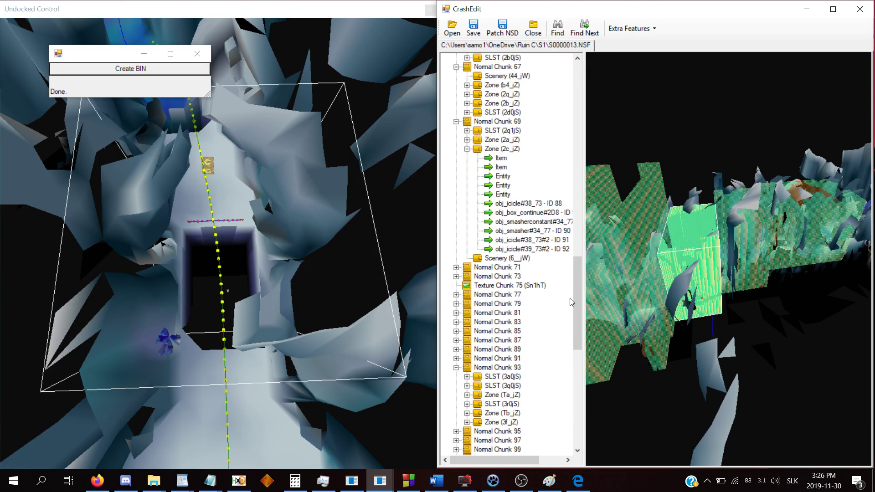
pyautogui.moveTo(574, 303); pyautogui.dragTo(576, 398)
pyautogui.click(502, 449)
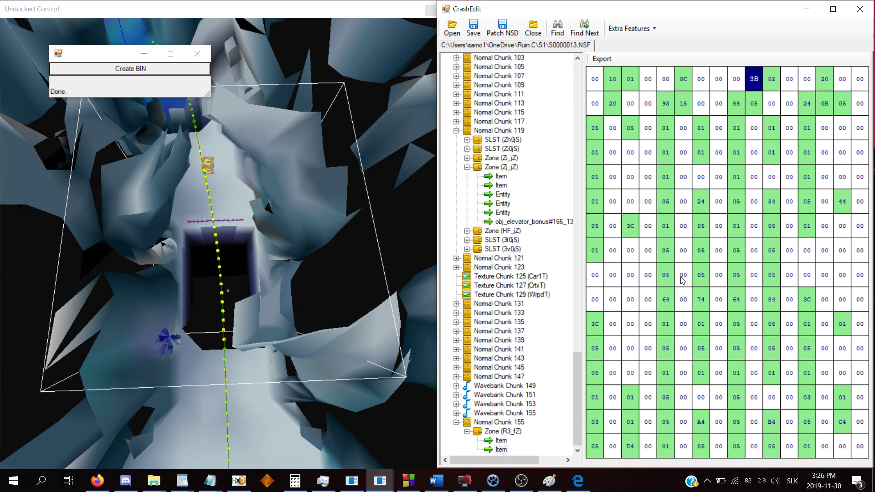
pyautogui.press('Right')
pyautogui.press('Right')
pyautogui.press('Right')
pyautogui.press('Right')
pyautogui.press('Right')
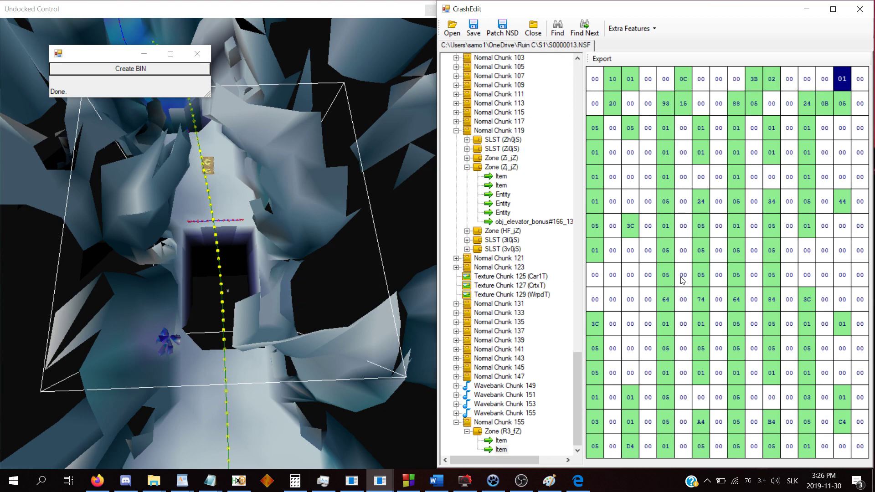
# Unprocess and reprocess Zone a9_jZ, and examine the collision overlay of the neighbouring imported zone in the 3D view.
pyautogui.scroll(20, 535, 273)
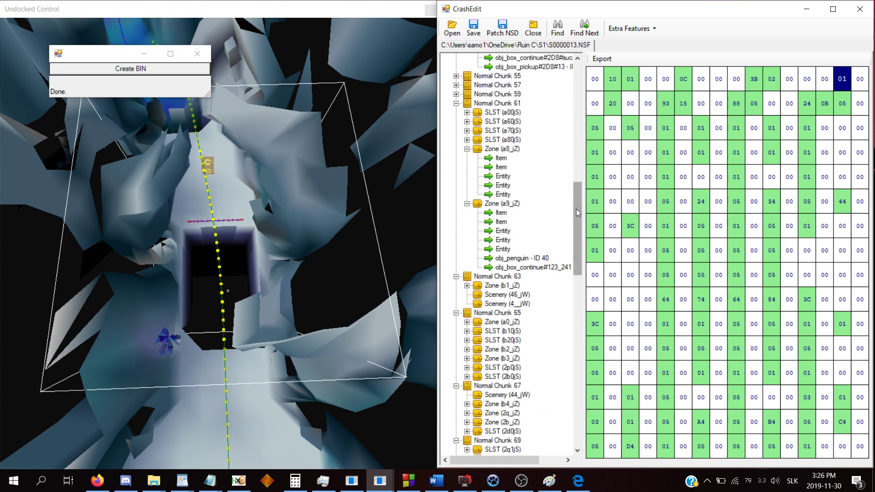
pyautogui.rightClick(510, 208)
pyautogui.click(533, 233)
pyautogui.rightClick(522, 205)
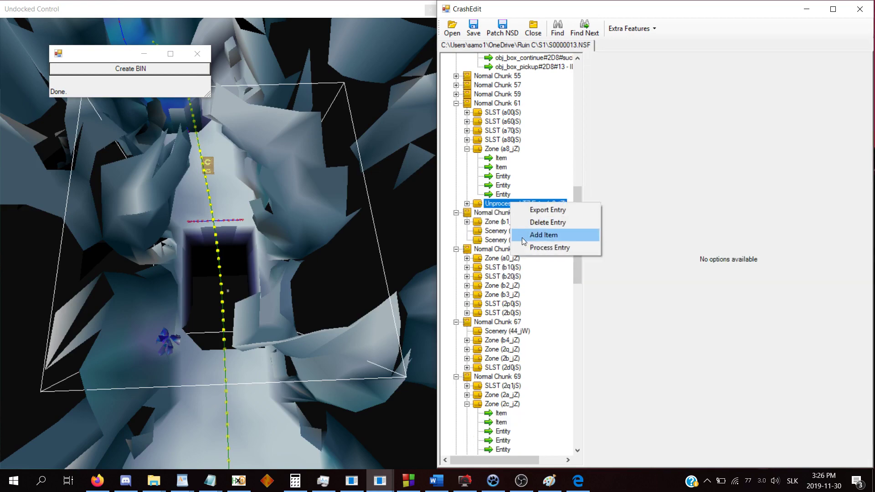
pyautogui.click(547, 248)
pyautogui.moveTo(720, 325); pyautogui.dragTo(723, 59, button='right')
pyautogui.press('x')
pyautogui.moveTo(723, 59); pyautogui.dragTo(706, 239)
pyautogui.press('c')
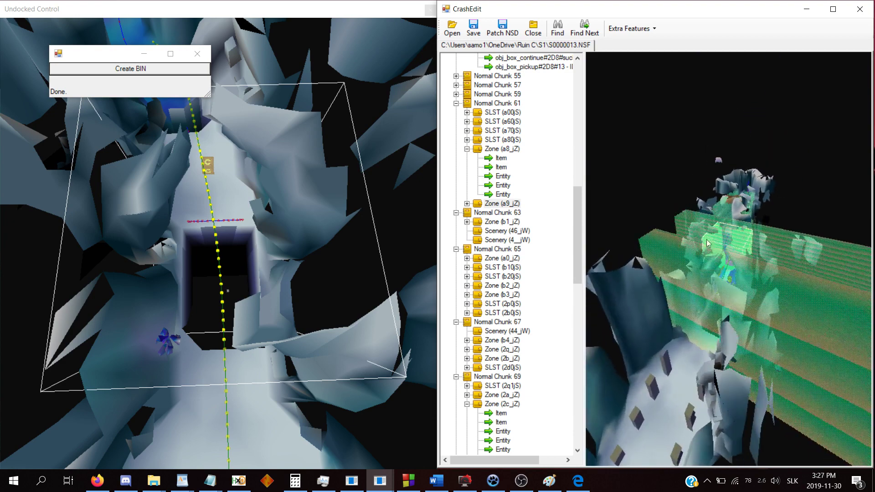
pyautogui.moveTo(703, 275); pyautogui.dragTo(715, 277)
pyautogui.moveTo(722, 236); pyautogui.dragTo(743, 265)
pyautogui.press('w')
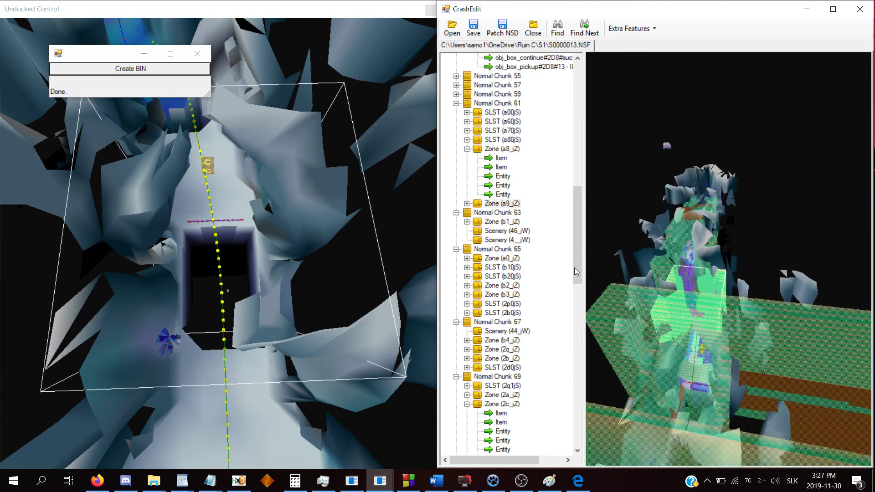
# Restore the two edited bytes in the second item of Zone R3_fZ to 20 and 00.
pyautogui.moveTo(578, 236); pyautogui.dragTo(529, 442)
pyautogui.click(501, 450)
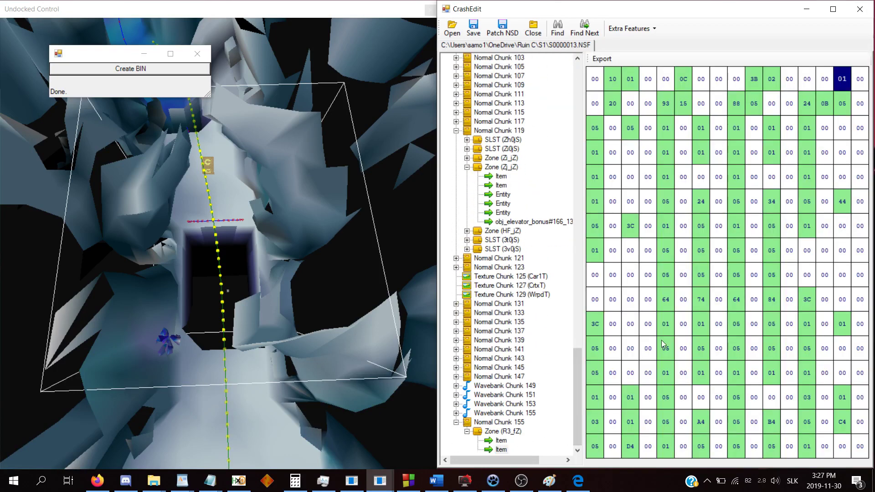
pyautogui.write('00')
pyautogui.press('Left')
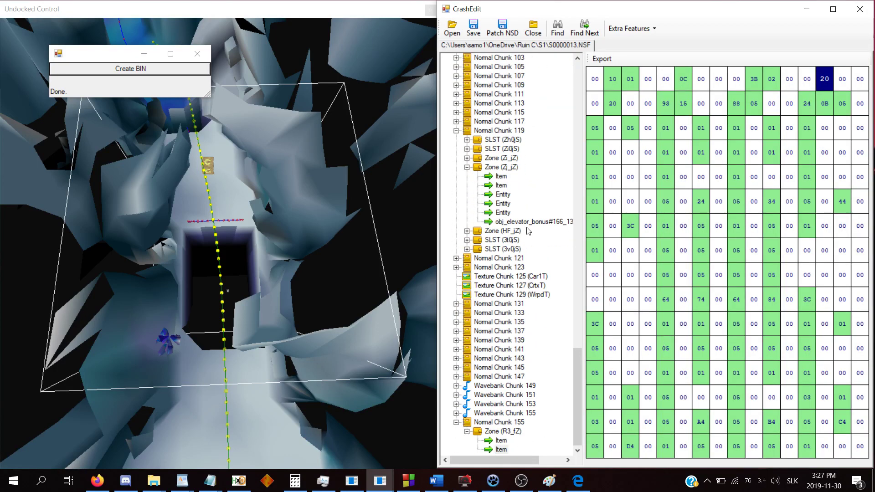
# Unprocess Zone a9_jZ in Normal Chunk 61 and process it again to reload the zone.
pyautogui.scroll(20, 528, 163)
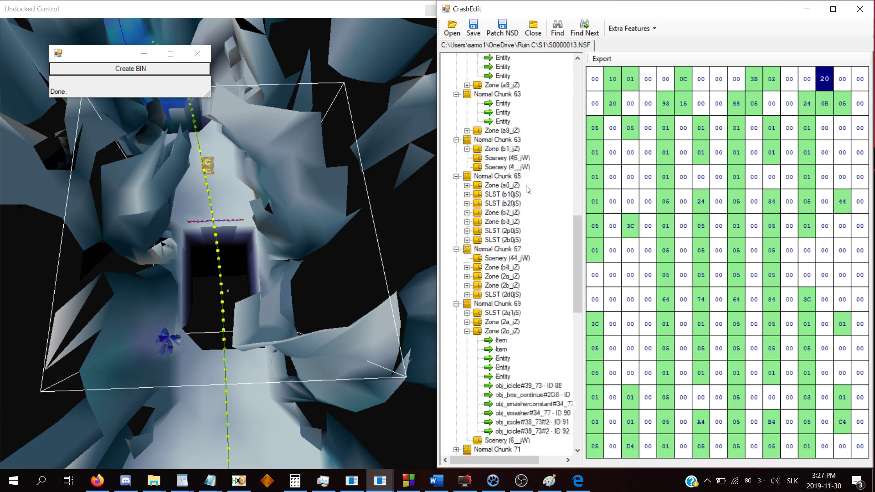
pyautogui.scroll(2, 527, 189)
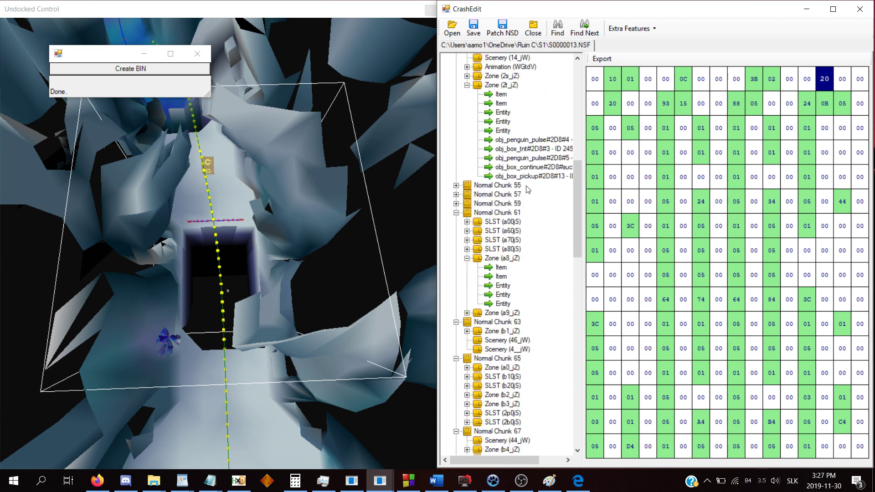
pyautogui.rightClick(516, 313)
pyautogui.click(546, 347)
pyautogui.rightClick(519, 315)
pyautogui.click(559, 361)
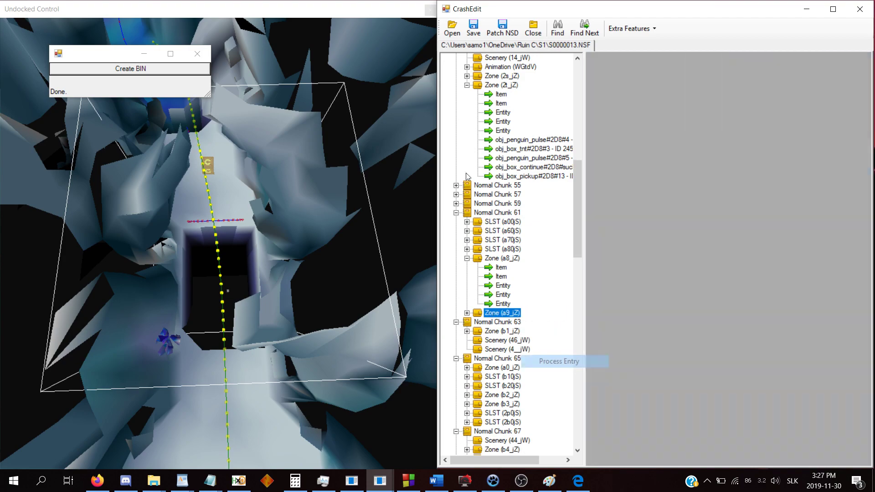
# Switch to S000000F.NSF, examine the collision of the original Zone R3_fZ in 3D, and start exporting its entry.
pyautogui.click(431, 10)
pyautogui.click(362, 132)
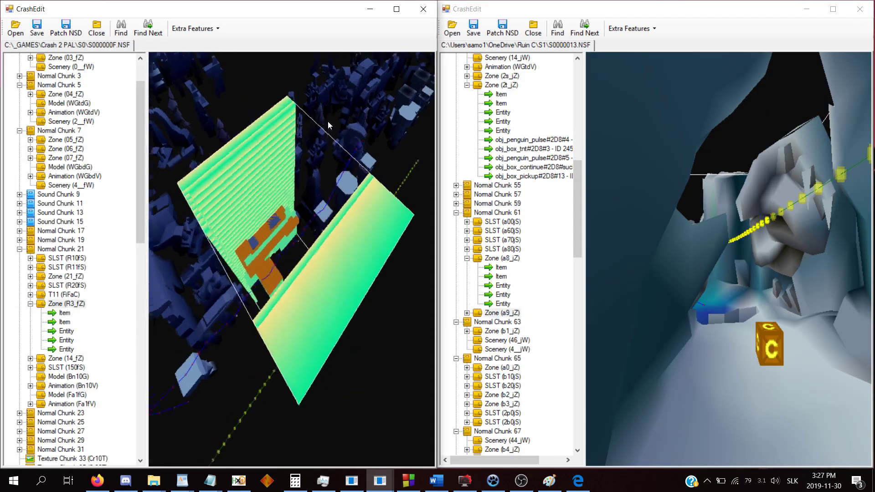
pyautogui.moveTo(328, 122); pyautogui.dragTo(306, 142)
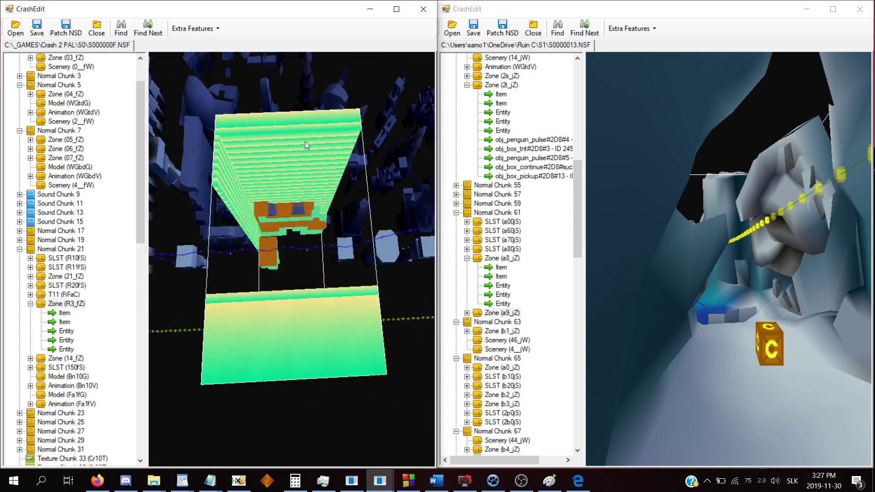
pyautogui.click(68, 304)
pyautogui.rightClick(83, 305)
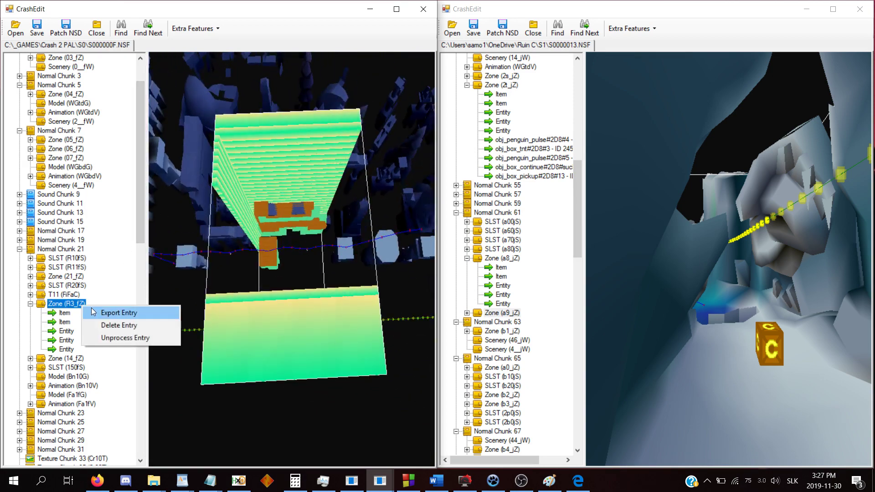
pyautogui.click(94, 313)
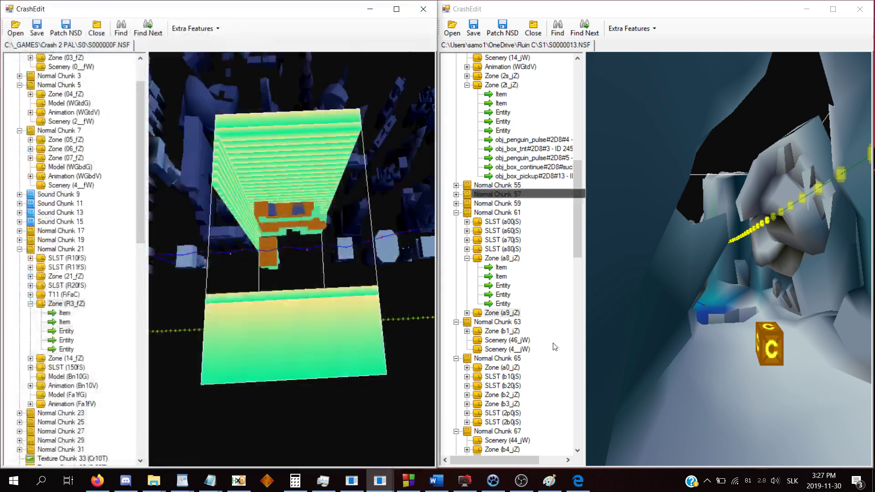
# Compare the two items of imported Zone R3_fZ in S0000013.NSF with the entities of the original zone in S000000F.NSF.
pyautogui.click(408, 9)
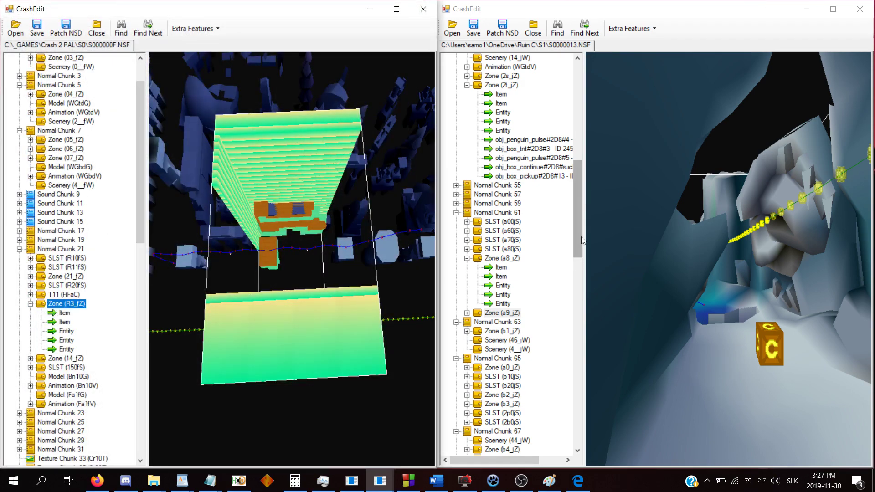
pyautogui.moveTo(581, 236); pyautogui.dragTo(579, 426)
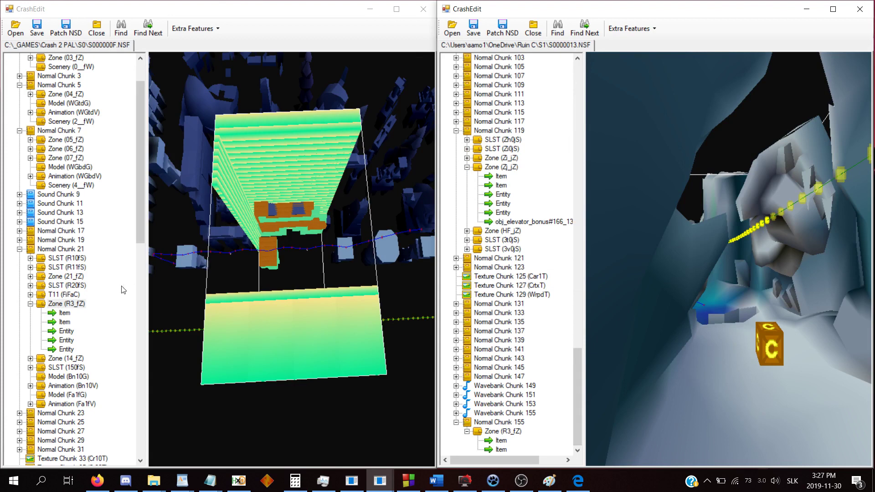
pyautogui.click(68, 304)
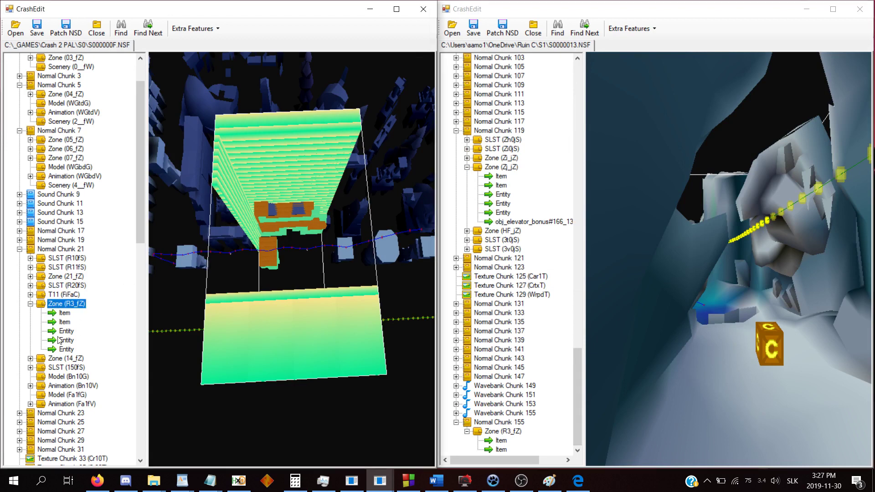
pyautogui.click(502, 441)
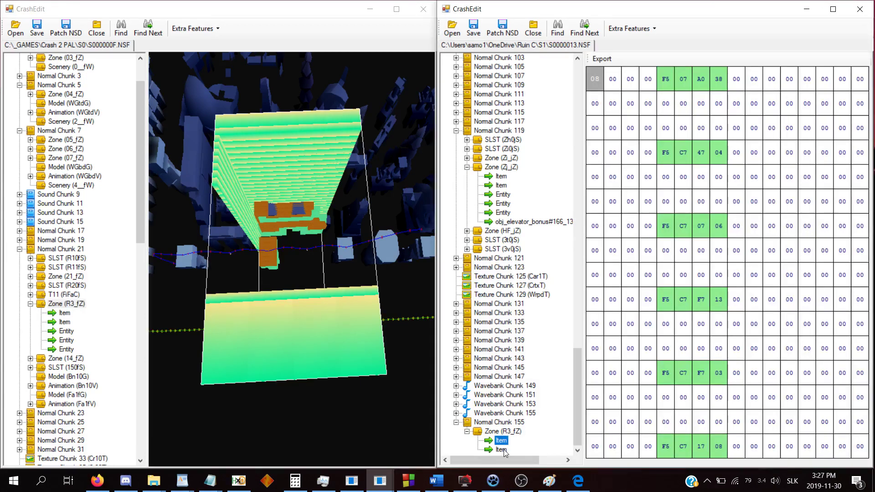
pyautogui.click(503, 450)
pyautogui.click(503, 440)
pyautogui.press('Tab')
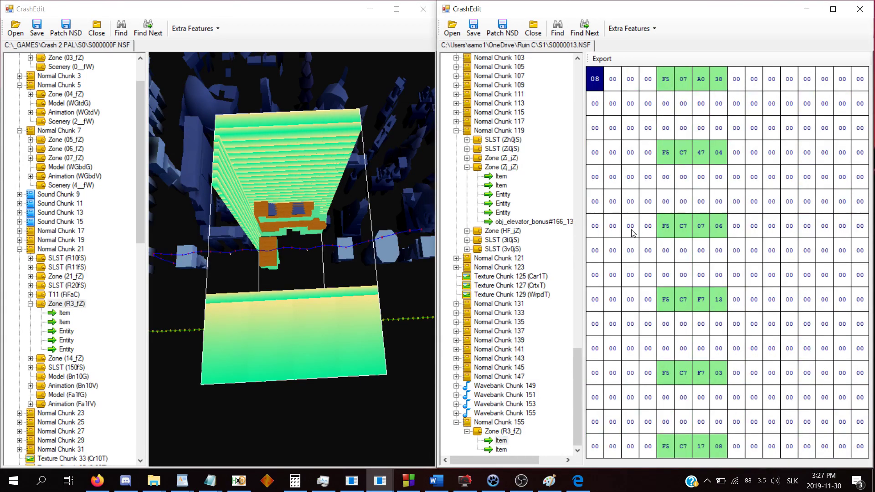
pyautogui.click(501, 450)
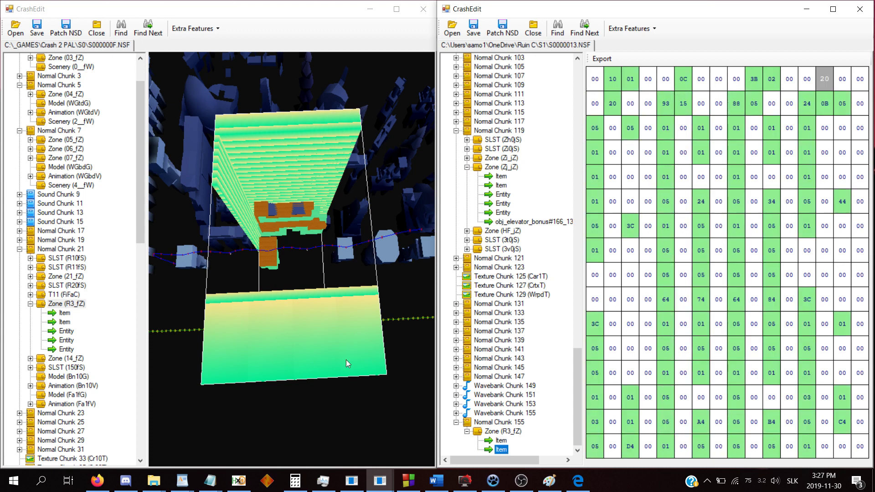
pyautogui.click(65, 331)
pyautogui.click(66, 340)
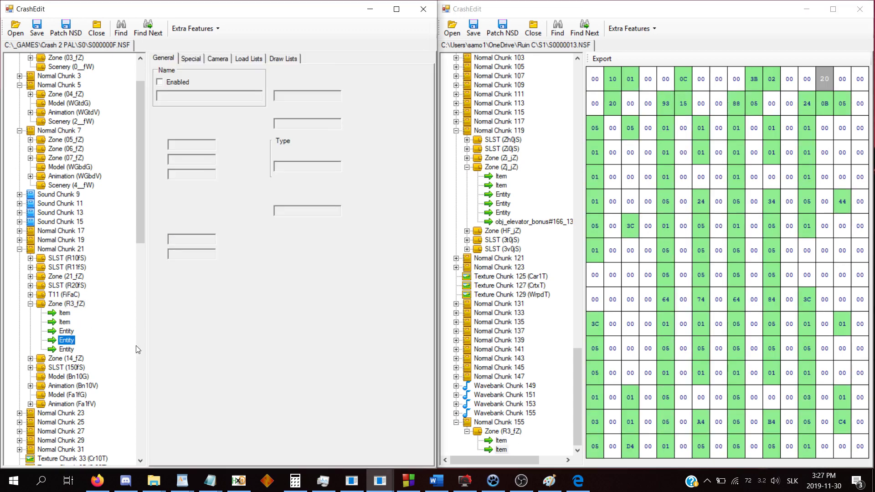
# In the first item of imported Zone R3_fZ, try 03 and 05 in the zero bytes following the 02 above the neighbour list, resetting them to 00.
pyautogui.click(488, 442)
pyautogui.press('Tab')
pyautogui.press('Down')
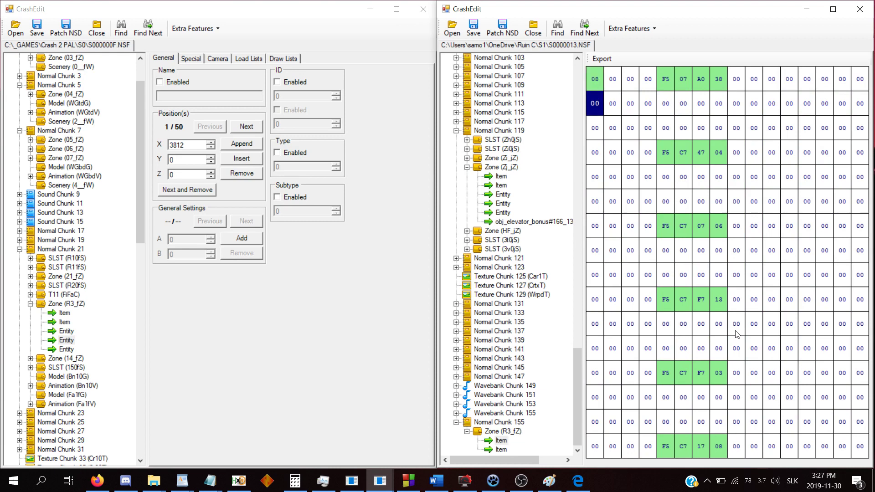
pyautogui.press('Down')
pyautogui.press('Down')
pyautogui.press('Down')
pyautogui.press('Down')
pyautogui.press('Down')
pyautogui.press('Down')
pyautogui.press('Down')
pyautogui.press('Down')
pyautogui.press('Down')
pyautogui.press('Down')
pyautogui.press('Down')
pyautogui.press('Down')
pyautogui.press('Down')
pyautogui.press('Down')
pyautogui.press('Down')
pyautogui.press('Down')
pyautogui.press('Down')
pyautogui.press('Down')
pyautogui.press('Down')
pyautogui.press('Down')
pyautogui.press('Down')
pyautogui.press('Down')
pyautogui.press('Up')
pyautogui.press('Up')
pyautogui.press('Up')
pyautogui.press('Up')
pyautogui.press('Up')
pyautogui.press('Up')
pyautogui.press('Up')
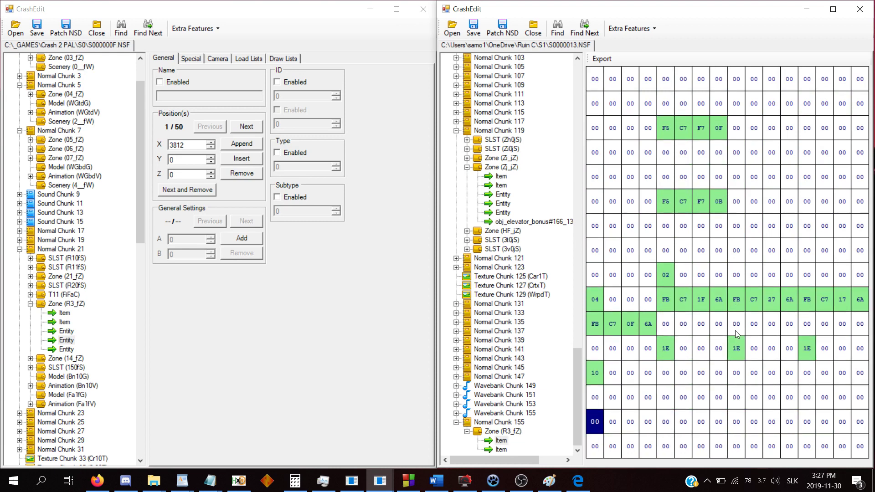
pyautogui.press('Right')
pyautogui.press('Right')
pyautogui.press('Right')
pyautogui.press('Right')
pyautogui.press('Right')
pyautogui.press('Right')
pyautogui.press('Right')
pyautogui.press('Right')
pyautogui.press('Right')
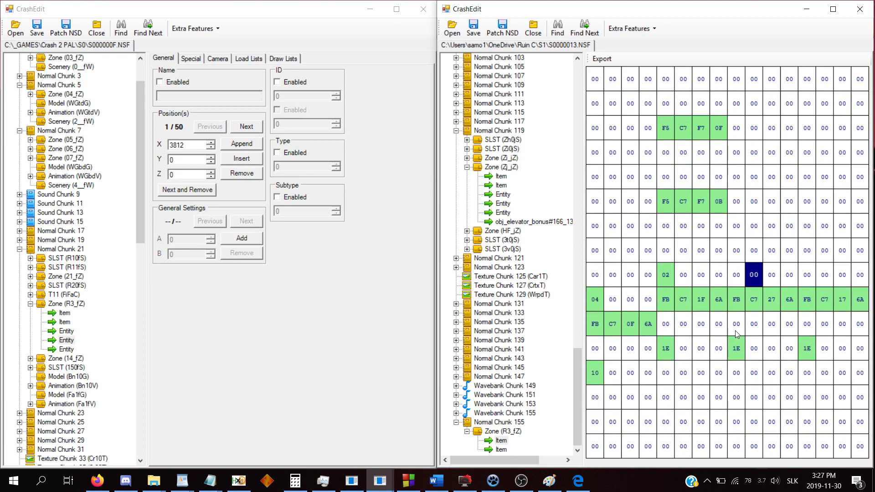
pyautogui.press('Left')
pyautogui.press('Right')
pyautogui.press('Right')
pyautogui.press('Right')
pyautogui.press('Right')
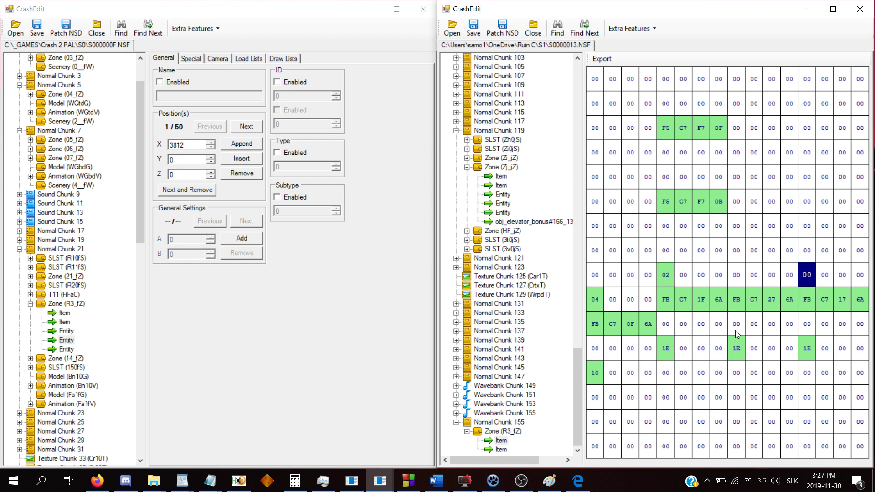
pyautogui.press('Left')
pyautogui.press('Left')
pyautogui.press('Left')
pyautogui.press('Left')
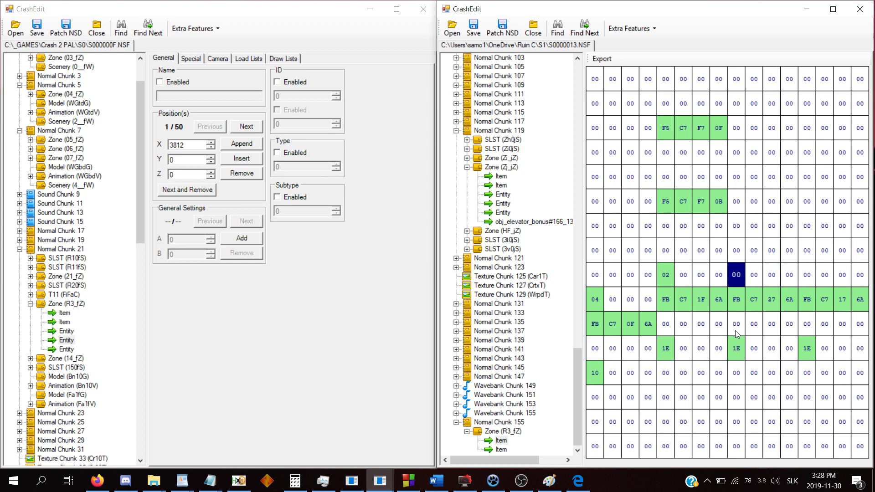
pyautogui.write('03')
pyautogui.press('Right')
pyautogui.press('Right')
pyautogui.press('Right')
pyautogui.press('Right')
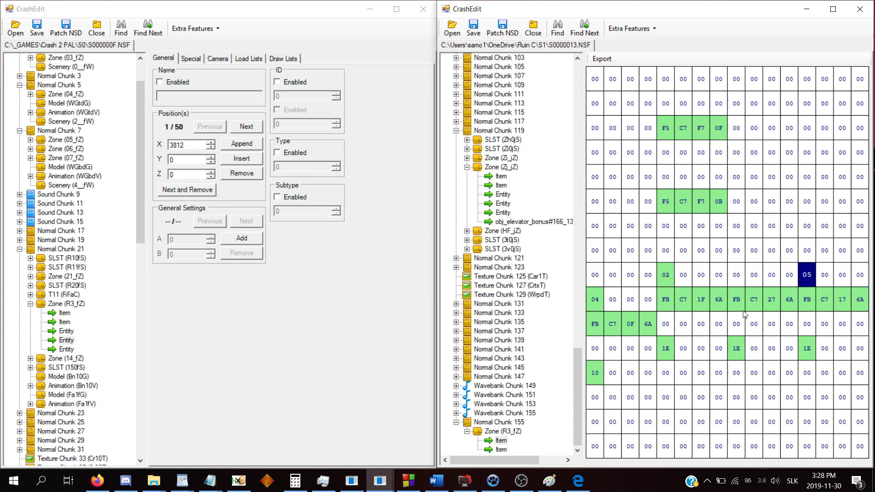
pyautogui.write('00')
# Return to Zone a9_jZ in S0000013.NSF, examine it in the 3D view, and expand its entries.
pyautogui.scroll(10, 527, 182)
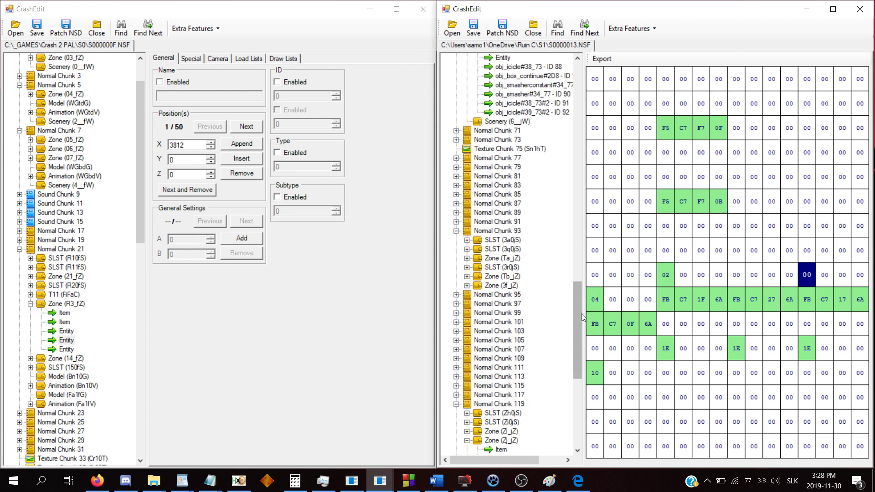
pyautogui.moveTo(580, 311); pyautogui.dragTo(580, 204)
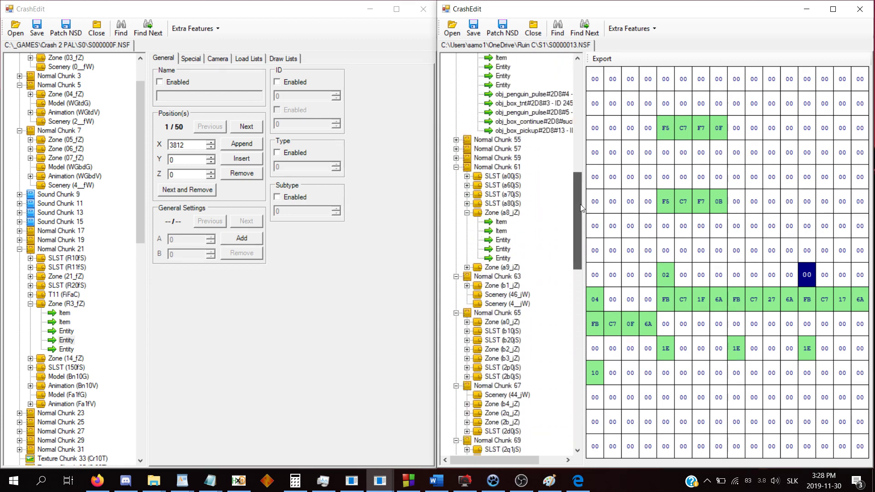
pyautogui.click(520, 268)
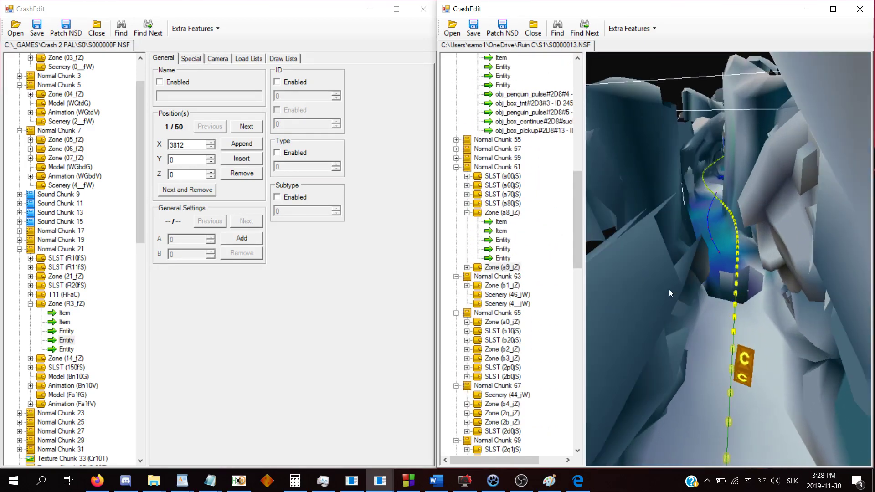
pyautogui.moveTo(673, 295); pyautogui.dragTo(674, 271)
pyautogui.press('x')
pyautogui.click(529, 253)
pyautogui.doubleClick(508, 271)
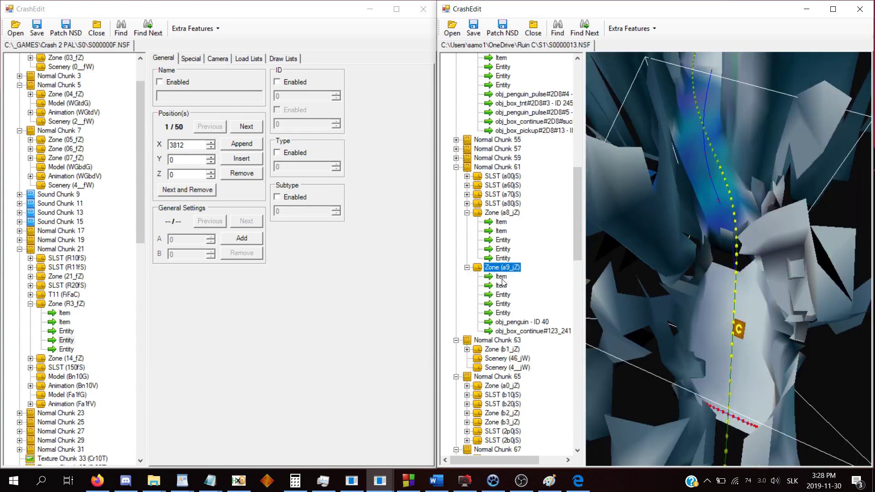
# Examine the neighbour list in the first item of Zone a9_jZ, comparing raw bytes with entry names.
pyautogui.click(502, 279)
pyautogui.click(671, 270)
pyautogui.press('Down')
pyautogui.press('Down')
pyautogui.press('Down')
pyautogui.press('Down')
pyautogui.press('Down')
pyautogui.press('Down')
pyautogui.press('Down')
pyautogui.press('Down')
pyautogui.press('Down')
pyautogui.press('Down')
pyautogui.press('Down')
pyautogui.press('Down')
pyautogui.press('Down')
pyautogui.press('Down')
pyautogui.press('Down')
pyautogui.press('Down')
pyautogui.press('Down')
pyautogui.press('Down')
pyautogui.press('Down')
pyautogui.press('Down')
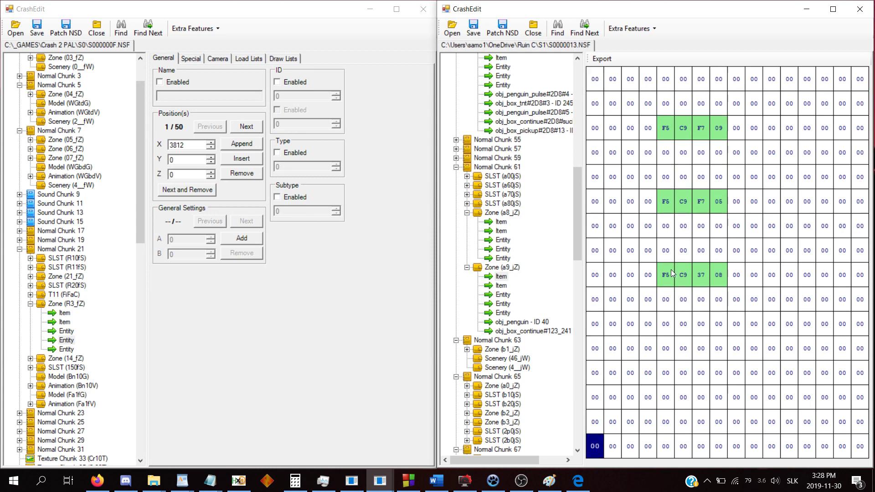
pyautogui.press('Up')
pyautogui.press('Up')
pyautogui.press('Up')
pyautogui.press('Up')
pyautogui.press('Up')
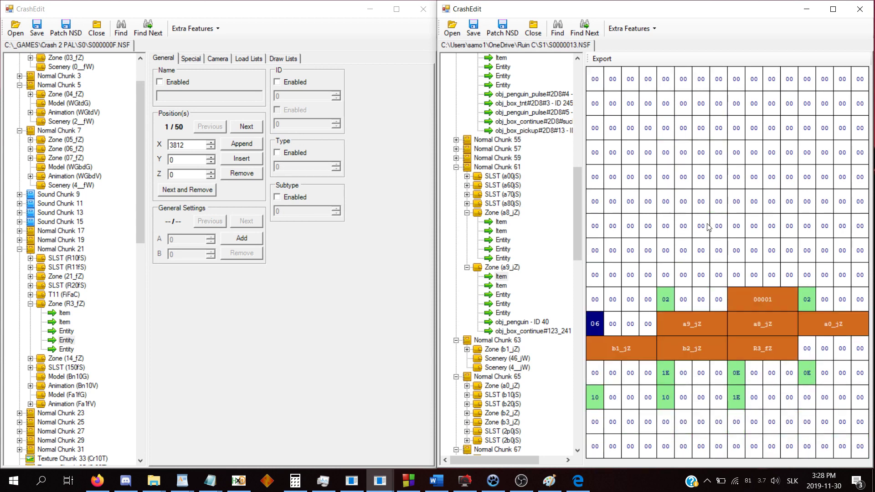
pyautogui.press('space')
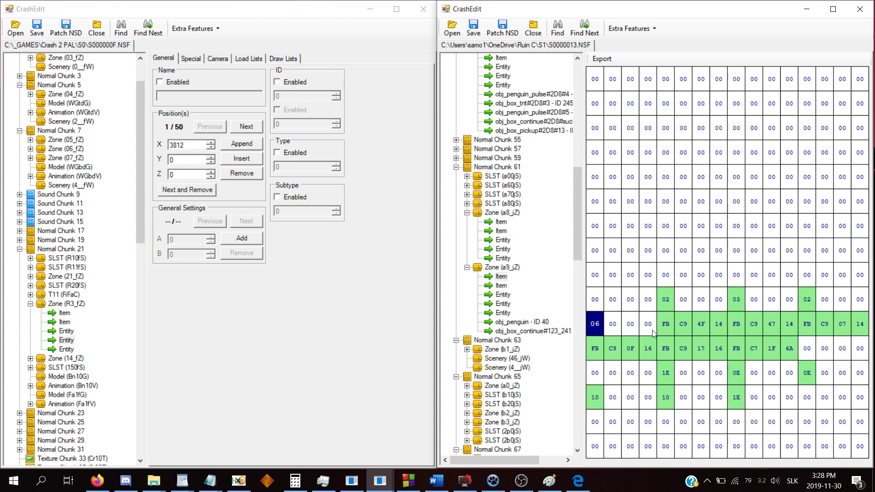
pyautogui.press('space')
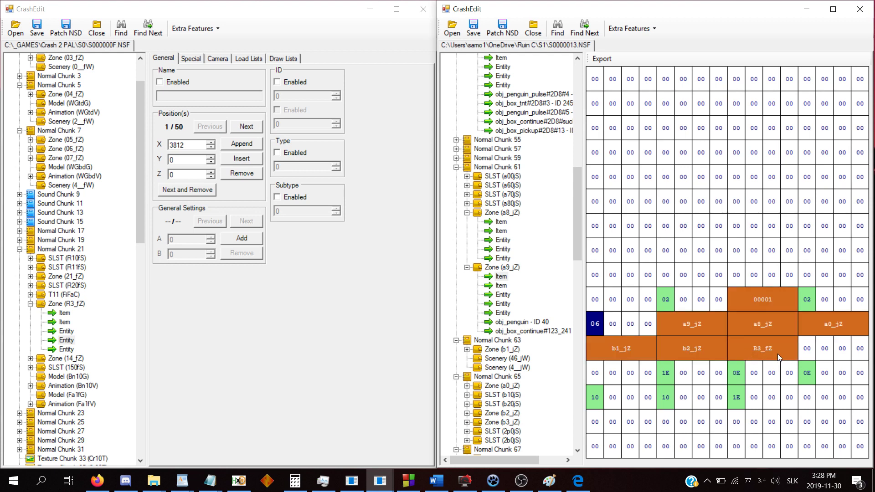
pyautogui.press('space')
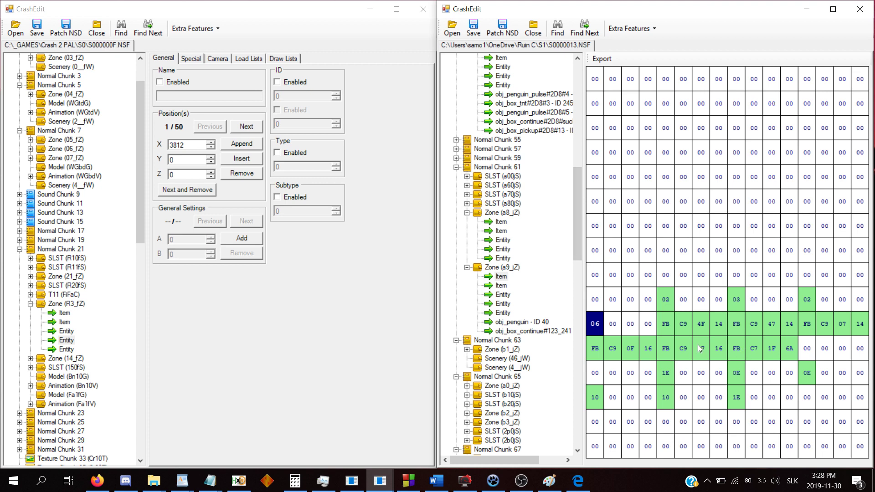
pyautogui.press('space')
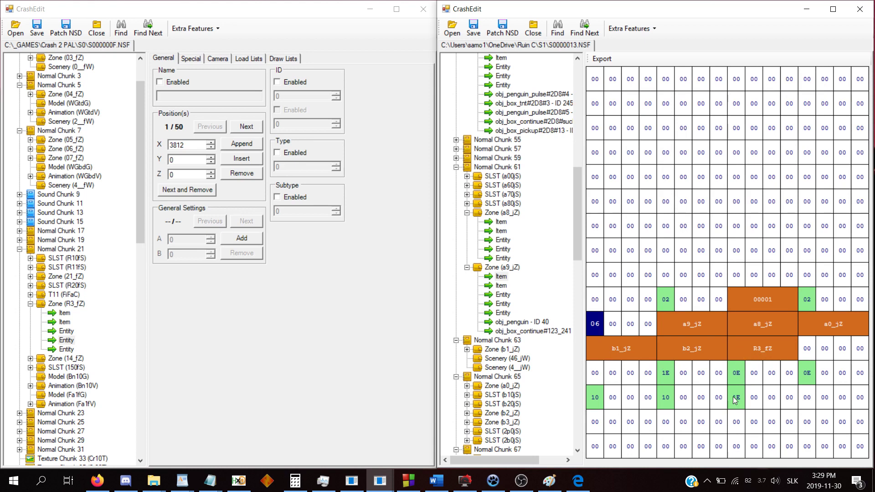
pyautogui.click(552, 287)
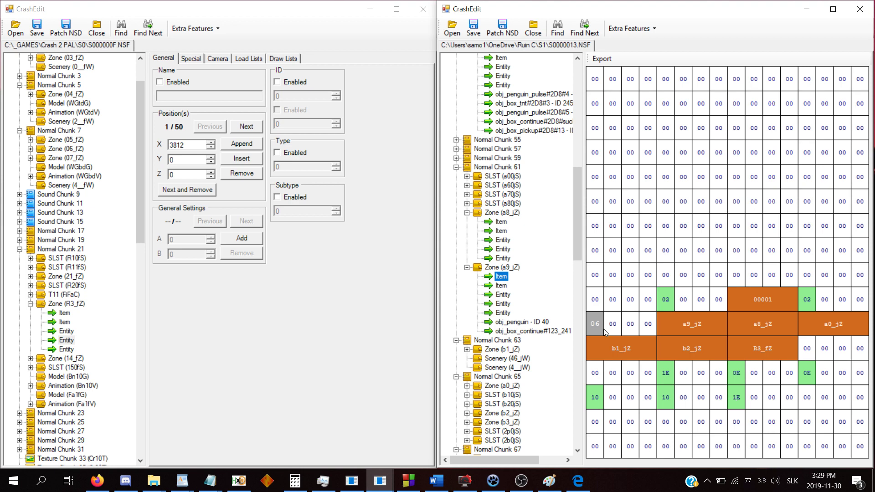
# Deprocess Zone a9_jZ in Normal Chunk 61 and process its entry again.
pyautogui.click(504, 270)
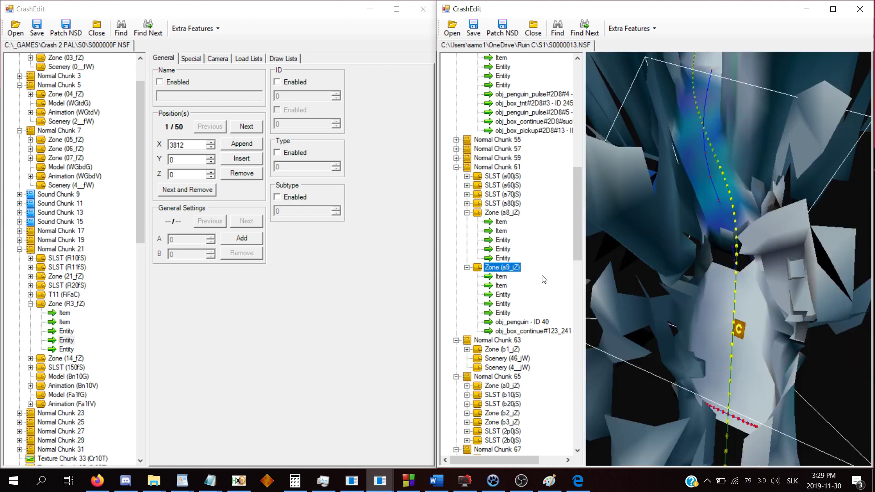
pyautogui.rightClick(521, 268)
pyautogui.click(540, 299)
pyautogui.rightClick(514, 269)
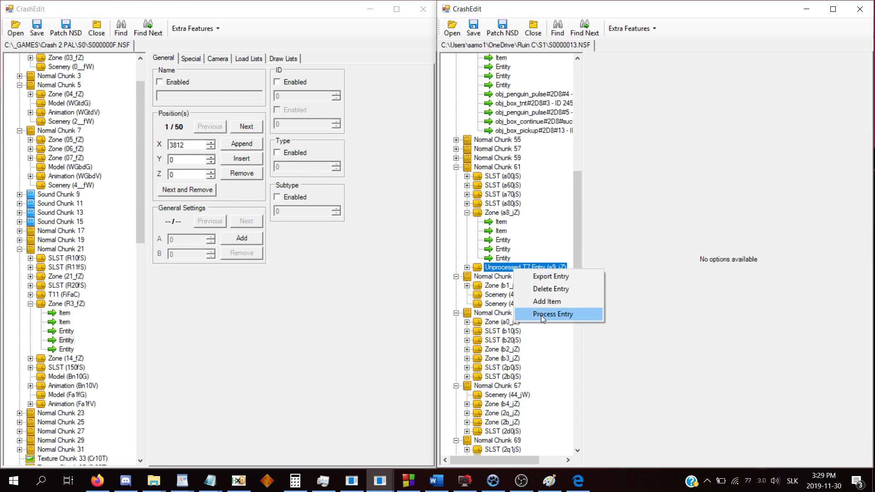
pyautogui.click(541, 315)
# Show the collision of Zone a9_jZ and undock its 3D view, filling the left half of the screen.
pyautogui.moveTo(678, 179); pyautogui.dragTo(711, 329)
pyautogui.moveTo(712, 329); pyautogui.dragTo(720, 280, button='right')
pyautogui.press('x')
pyautogui.press('F2')
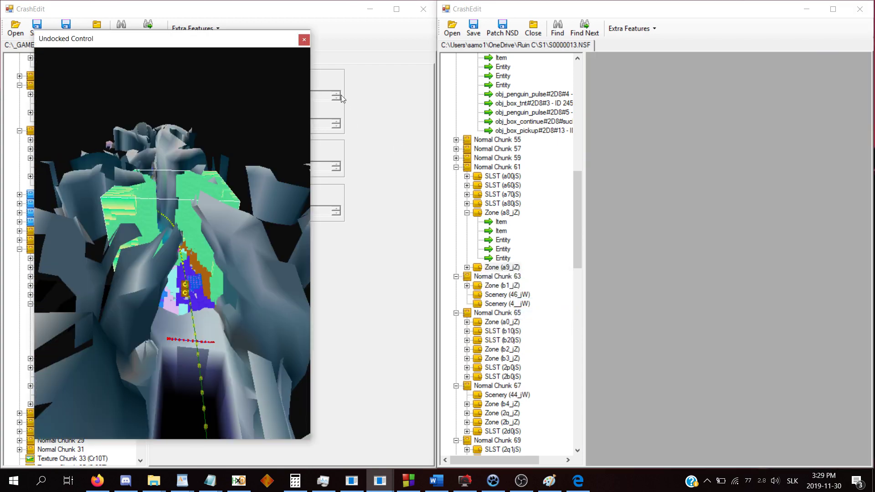
pyautogui.press('c')
pyautogui.moveTo(262, 41); pyautogui.dragTo(0, 133)
# Examine the collision of Zone a9_jZ together with its neighbouring zones in the undocked 3D view.
pyautogui.press('x')
pyautogui.moveTo(89, 204); pyautogui.dragTo(93, 240)
pyautogui.press('x')
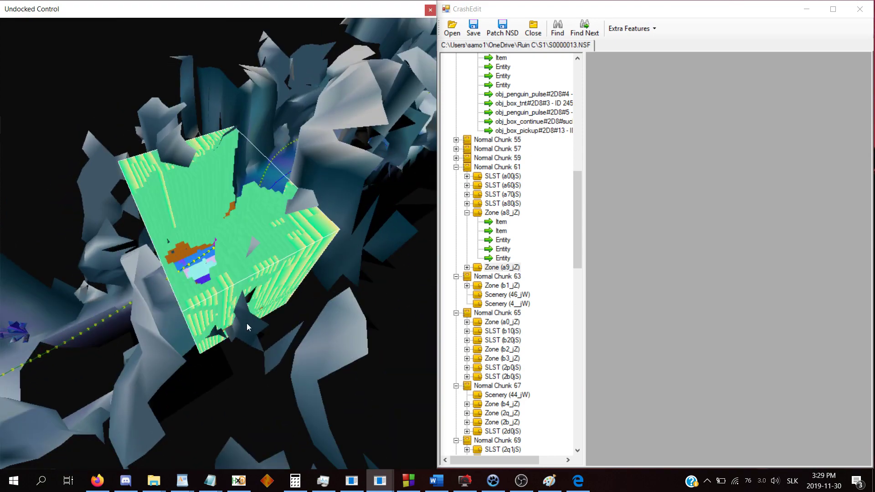
pyautogui.moveTo(247, 323); pyautogui.dragTo(260, 247)
pyautogui.press('c')
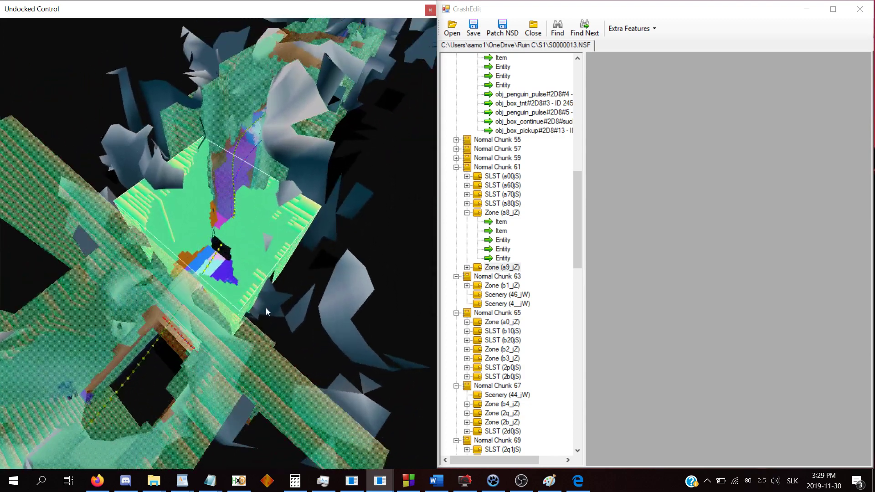
pyautogui.moveTo(266, 308); pyautogui.dragTo(157, 122)
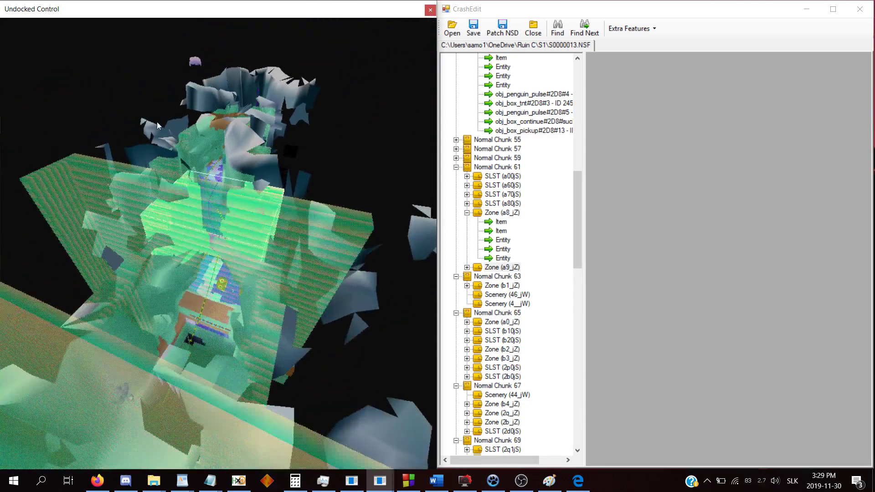
# Examine the position and dimension bytes in the first two rows of the second item of imported Zone R3_fZ.
pyautogui.moveTo(576, 247); pyautogui.dragTo(576, 426)
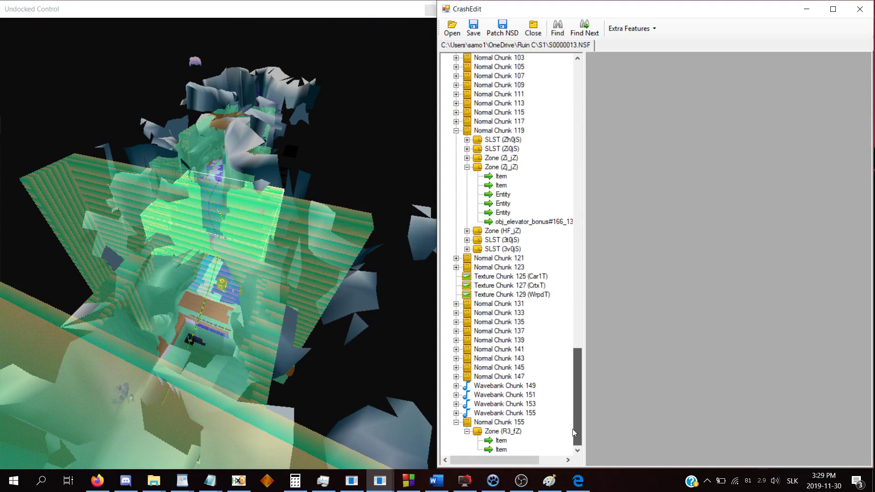
pyautogui.click(502, 450)
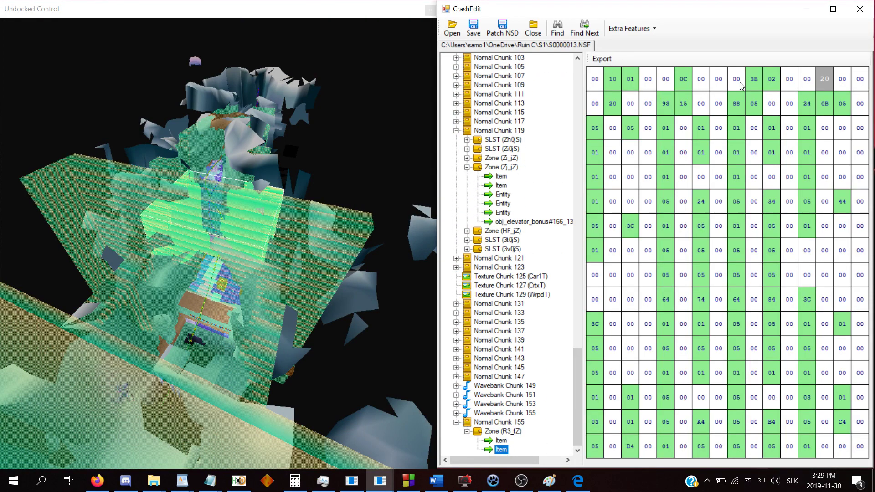
pyautogui.click(617, 85)
pyautogui.press('Left')
pyautogui.press('Left')
pyautogui.press('Left')
pyautogui.press('Left')
pyautogui.press('Left')
pyautogui.press('Left')
pyautogui.press('Left')
pyautogui.press('Left')
pyautogui.press('Left')
pyautogui.press('Left')
pyautogui.press('Left')
pyautogui.press('Left')
pyautogui.press('Left')
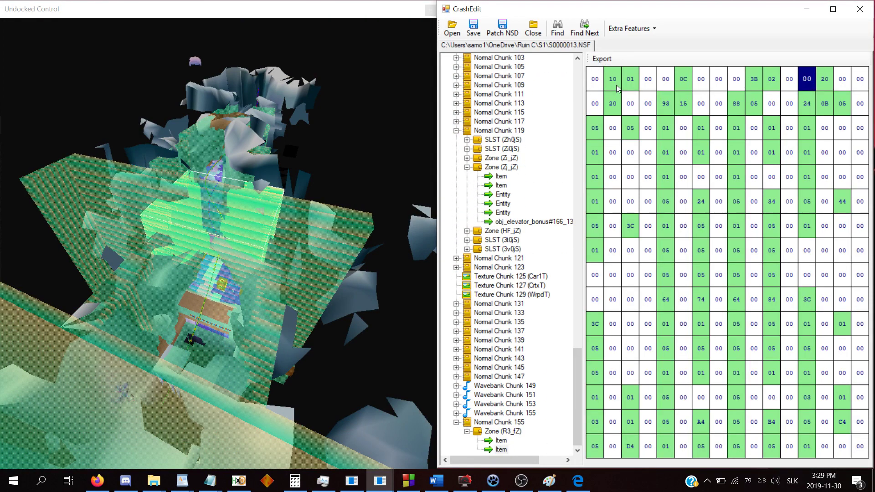
pyautogui.press('Right')
pyautogui.press('Right')
pyautogui.press('Right')
pyautogui.press('Right')
pyautogui.press('Right')
pyautogui.press('Right')
pyautogui.press('Right')
pyautogui.press('Right')
pyautogui.press('Right')
pyautogui.press('Right')
pyautogui.press('Right')
pyautogui.press('Right')
pyautogui.press('Right')
pyautogui.press('Right')
pyautogui.press('Right')
pyautogui.press('Right')
pyautogui.press('Right')
pyautogui.press('Right')
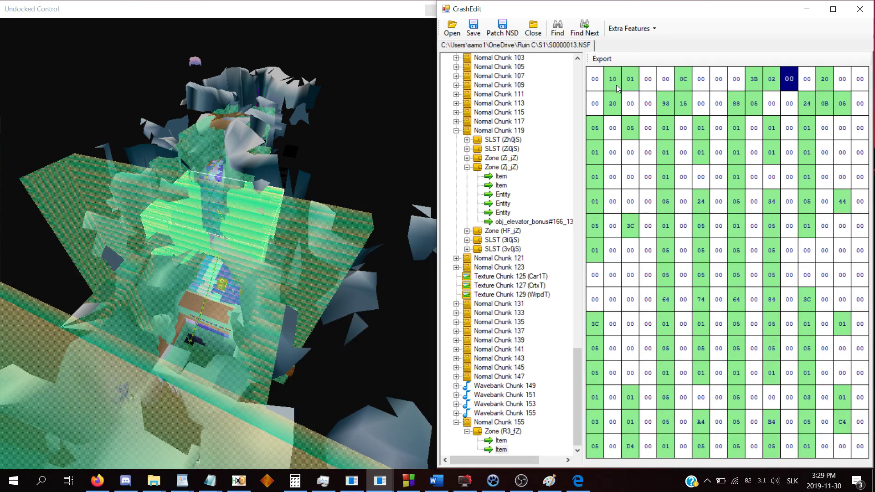
pyautogui.press('Right')
pyautogui.press('Right')
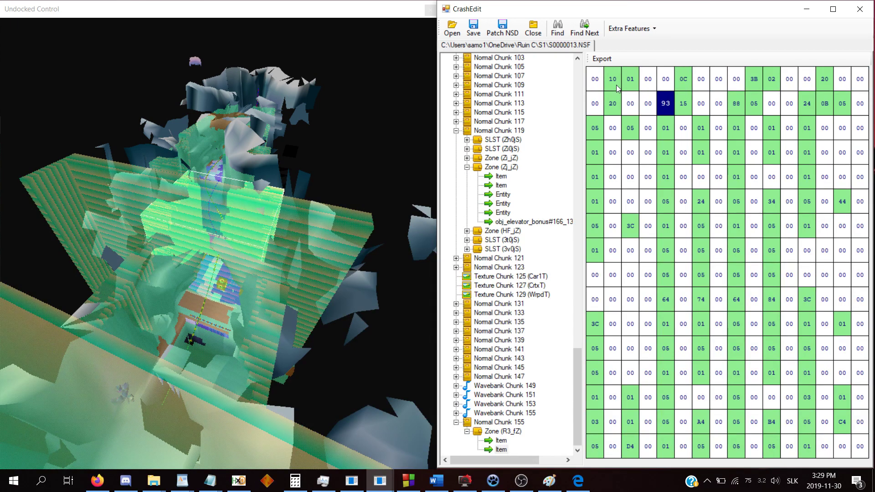
pyautogui.press('Right')
pyautogui.press('Up')
pyautogui.press('Left')
pyautogui.press('Left')
pyautogui.press('Left')
pyautogui.press('Left')
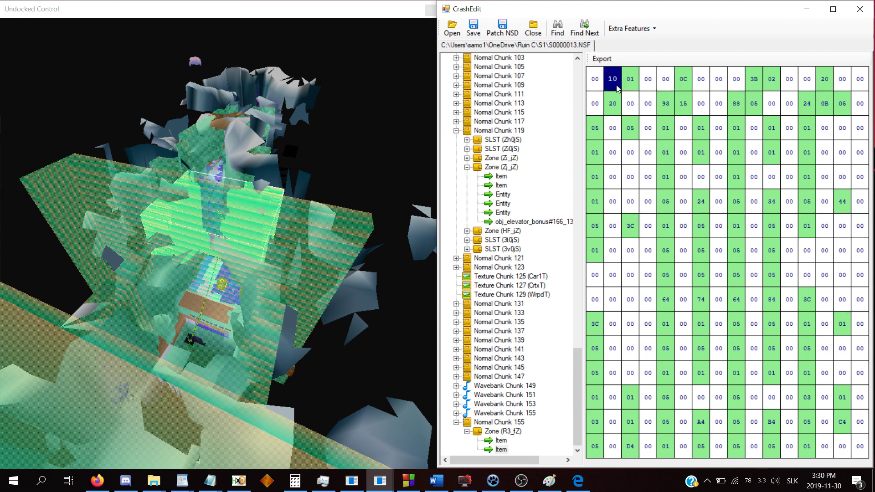
pyautogui.press('Right')
pyautogui.press('Right')
pyautogui.press('Right')
pyautogui.press('Right')
pyautogui.press('Left')
pyautogui.press('Left')
pyautogui.press('Left')
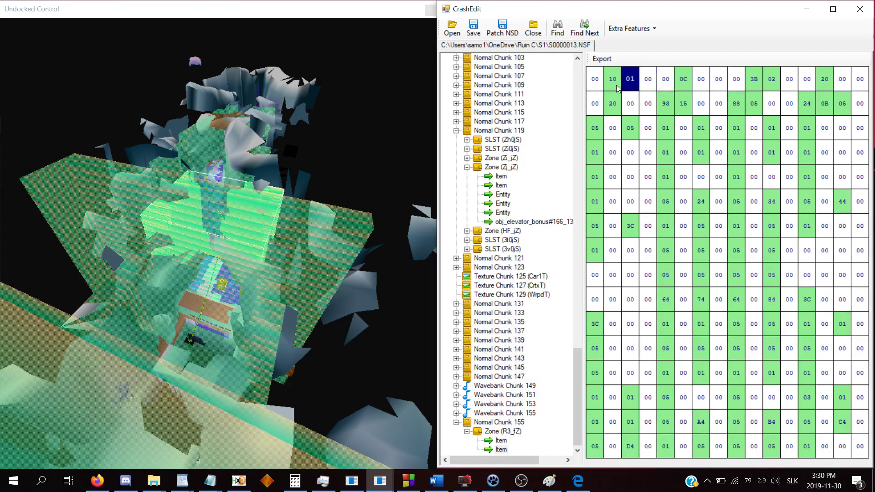
# In the second item of Zone R3_fZ, try F0 00 for the first row's 10 01 bytes and inspect the collision in 3D.
pyautogui.moveTo(288, 186); pyautogui.dragTo(163, 180)
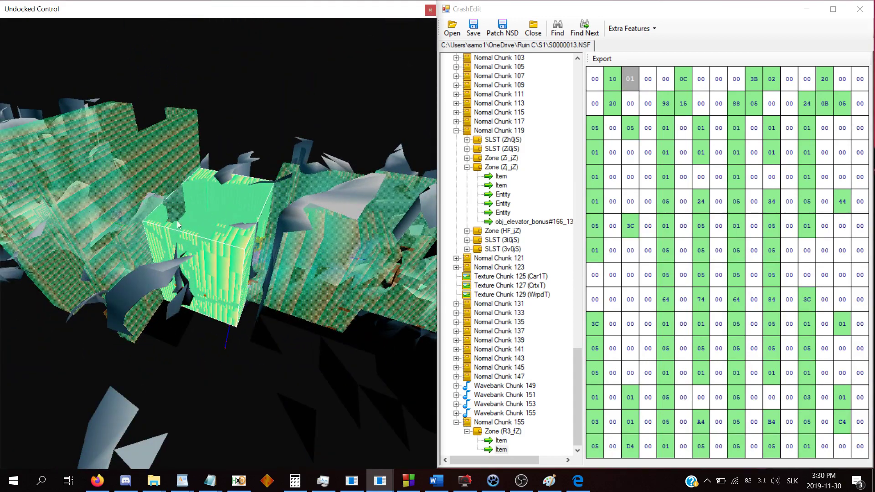
pyautogui.moveTo(187, 229); pyautogui.dragTo(255, 230)
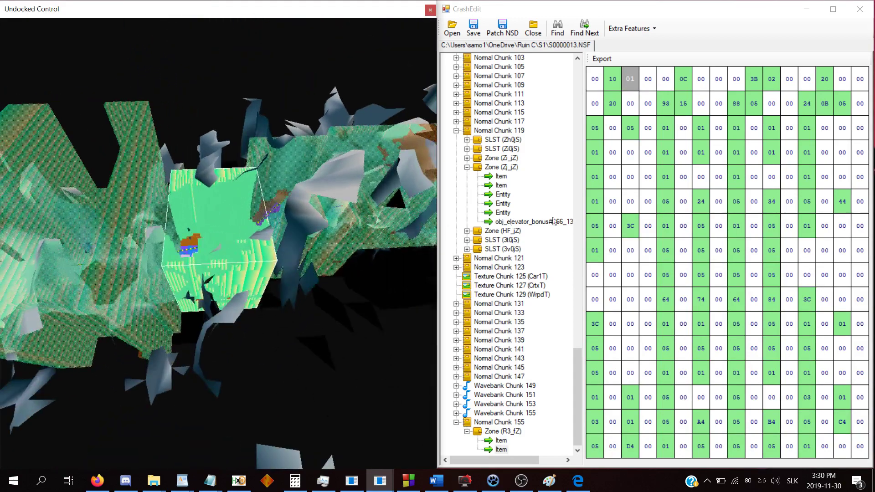
pyautogui.click(631, 156)
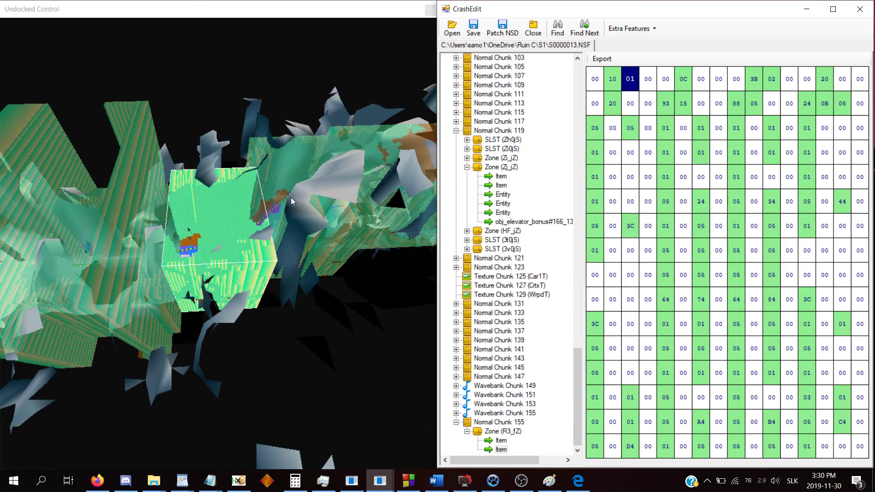
pyautogui.press('Right')
pyautogui.press('Right')
pyautogui.press('Left')
pyautogui.press('Left')
pyautogui.press('Left')
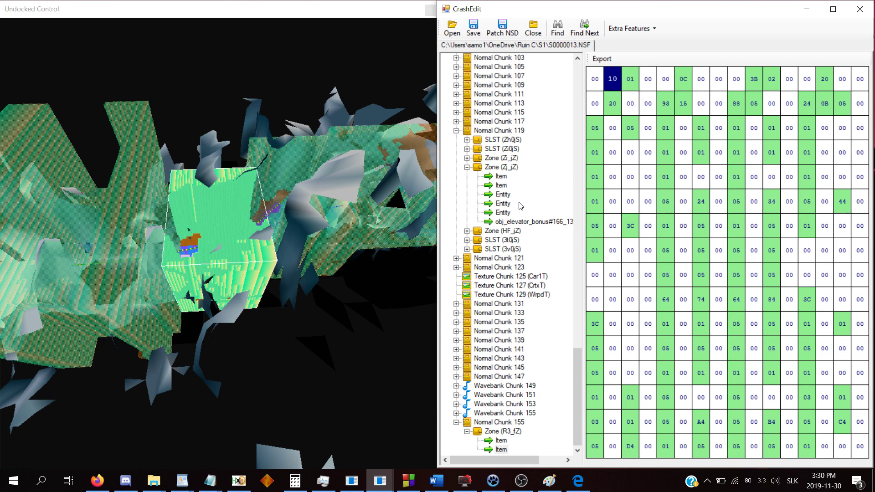
pyautogui.write('f00')
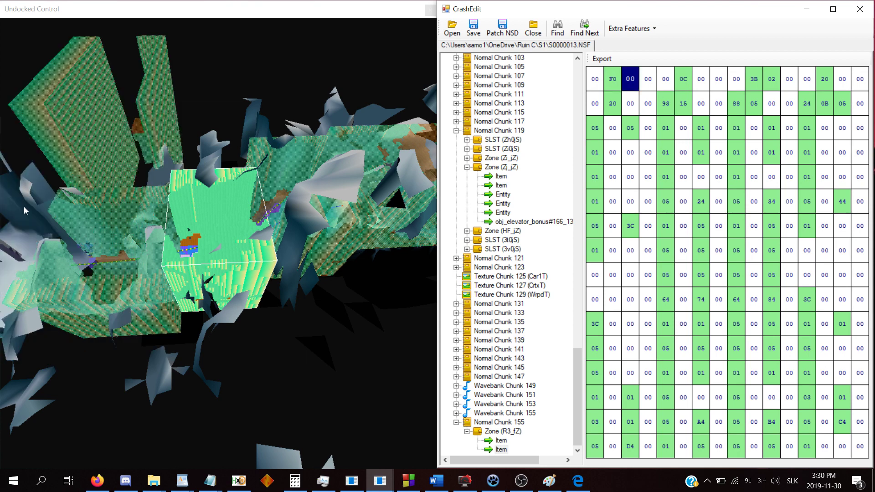
pyautogui.moveTo(24, 206); pyautogui.dragTo(161, 255)
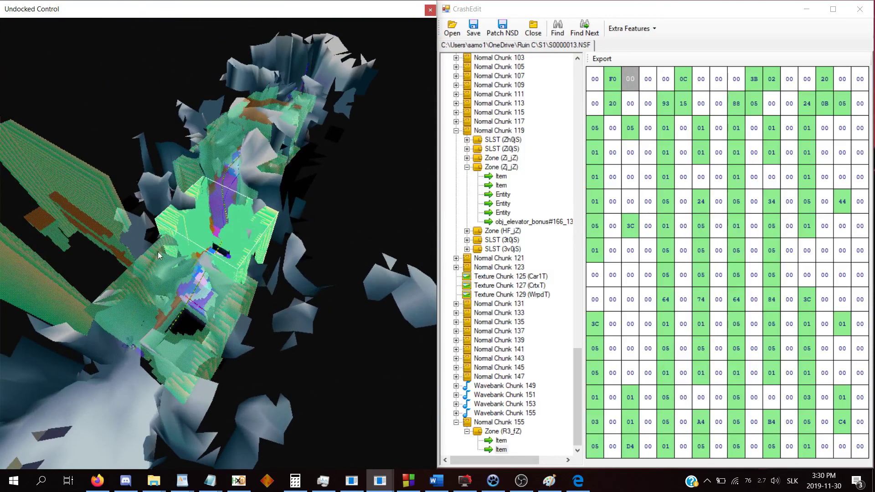
# Try 00 00 for the same two bytes of Zone R3_fZ, restoring them to 10 01.
pyautogui.click(680, 222)
pyautogui.press('Left')
pyautogui.write('0')
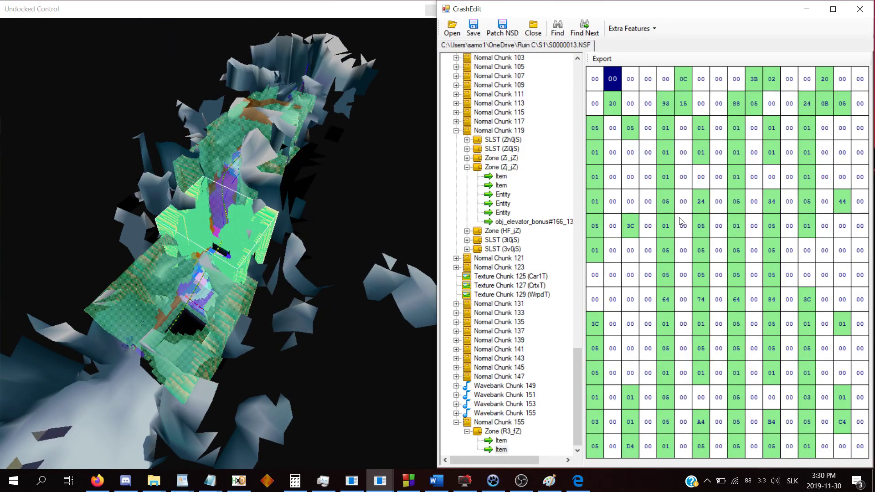
pyautogui.press('Right')
pyautogui.write('1')
pyautogui.press('Left')
pyautogui.write('10')
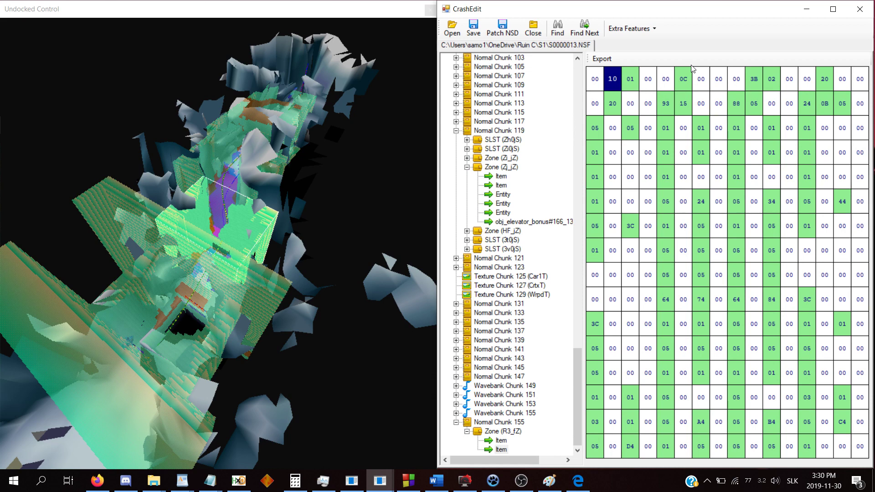
# Open Zone a8_jZ in Normal Chunk 61 and examine its geometry and collision in the 3D view.
pyautogui.click(551, 201)
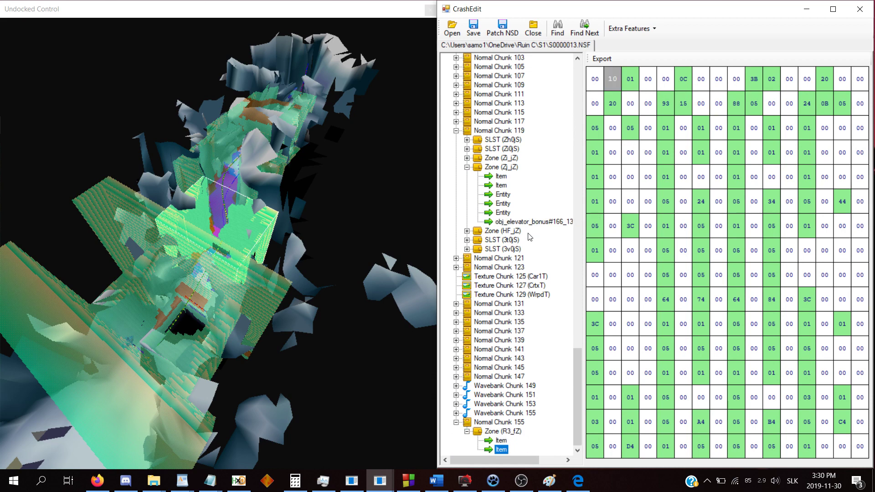
pyautogui.scroll(3, 565, 245)
pyautogui.moveTo(578, 347); pyautogui.dragTo(576, 174)
pyautogui.click(502, 313)
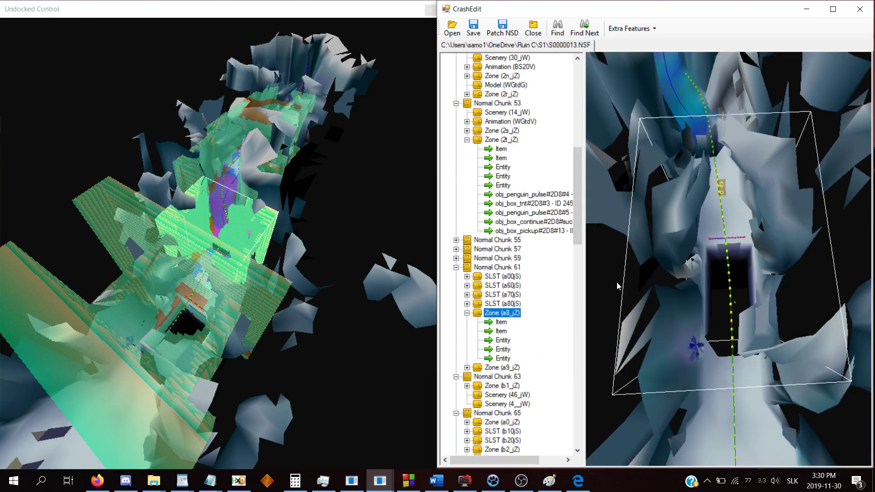
pyautogui.press('x')
pyautogui.moveTo(648, 268); pyautogui.dragTo(727, 240)
pyautogui.press('x')
pyautogui.press('x')
pyautogui.press('x')
pyautogui.press('x')
pyautogui.press('x')
pyautogui.scroll(2, 728, 273)
pyautogui.scroll(4, 724, 246)
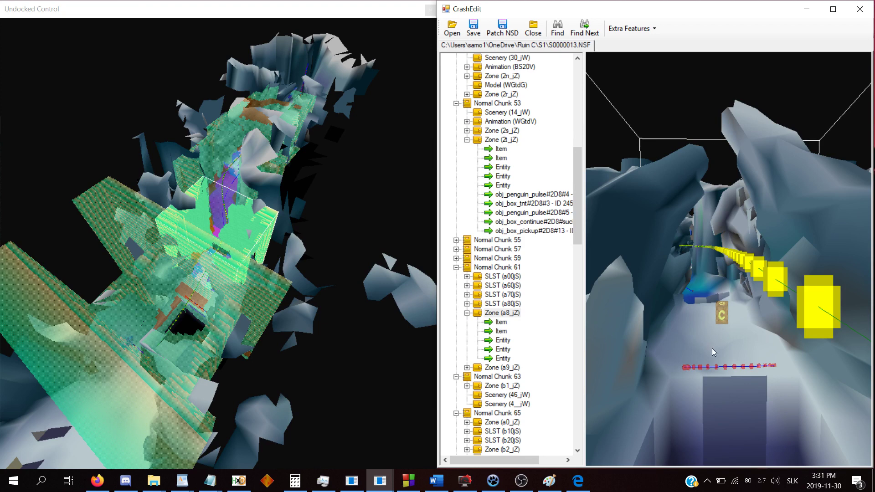
# Examine the neighbour list in the first item of Zone a8_jZ with the values shown as entry names.
pyautogui.click(502, 324)
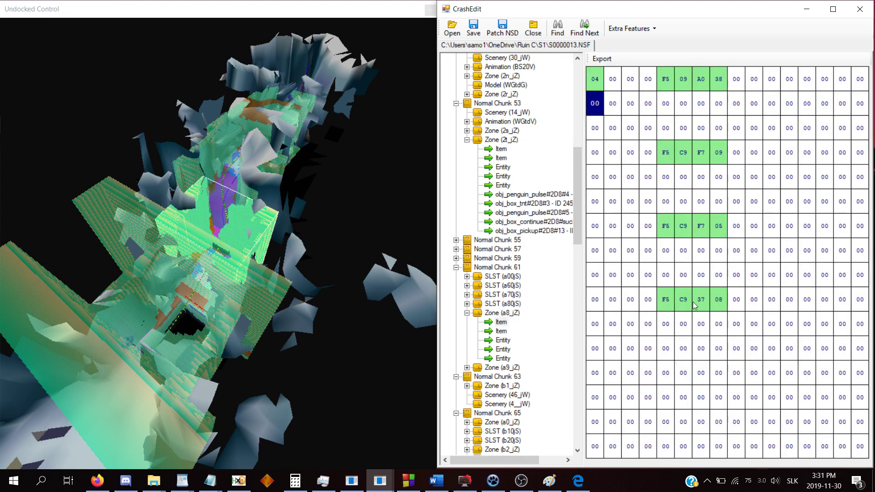
pyautogui.press('Down')
pyautogui.press('Down')
pyautogui.press('Down')
pyautogui.press('Down')
pyautogui.press('Down')
pyautogui.press('Down')
pyautogui.press('Down')
pyautogui.press('Down')
pyautogui.press('Down')
pyautogui.press('Down')
pyautogui.press('Down')
pyautogui.press('Down')
pyautogui.press('Down')
pyautogui.press('Down')
pyautogui.press('Down')
pyautogui.press('Down')
pyautogui.press('Down')
pyautogui.press('Down')
pyautogui.press('Down')
pyautogui.press('Down')
pyautogui.press('space')
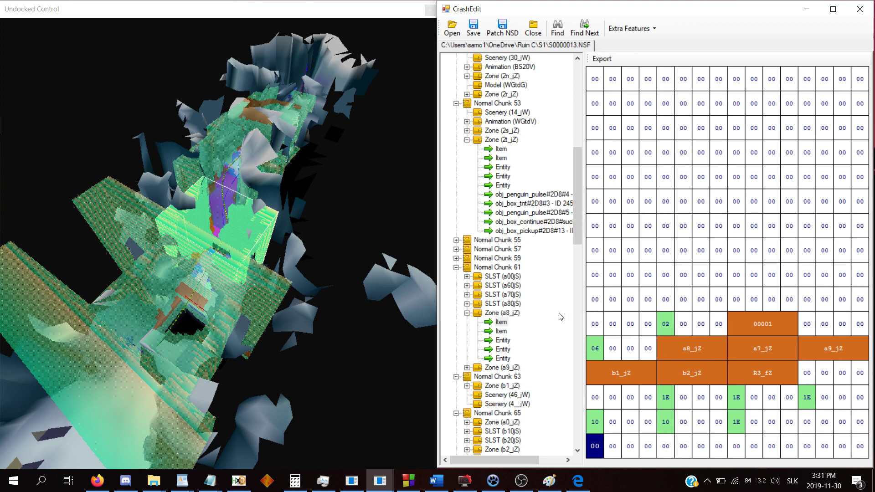
# Check Load Lists A and B in the first Entity of Zone a8_jZ for the R3_fZ entry.
pyautogui.click(517, 314)
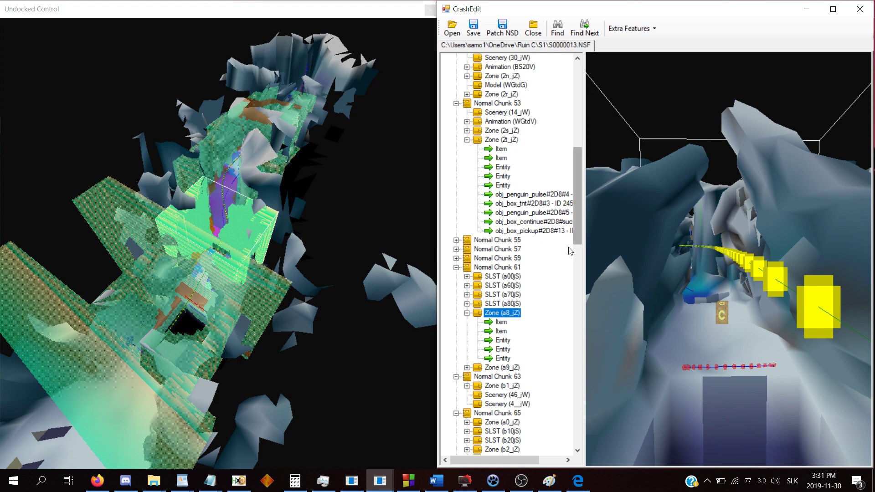
pyautogui.click(503, 340)
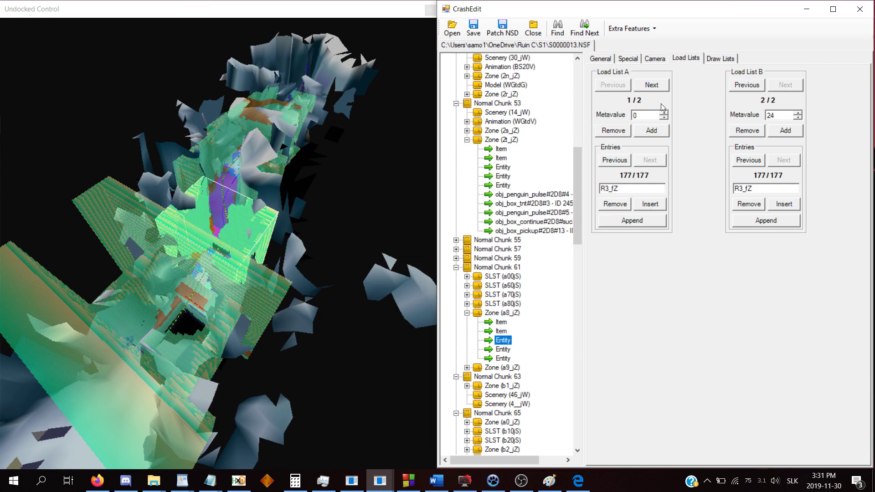
pyautogui.click(624, 161)
pyautogui.click(652, 165)
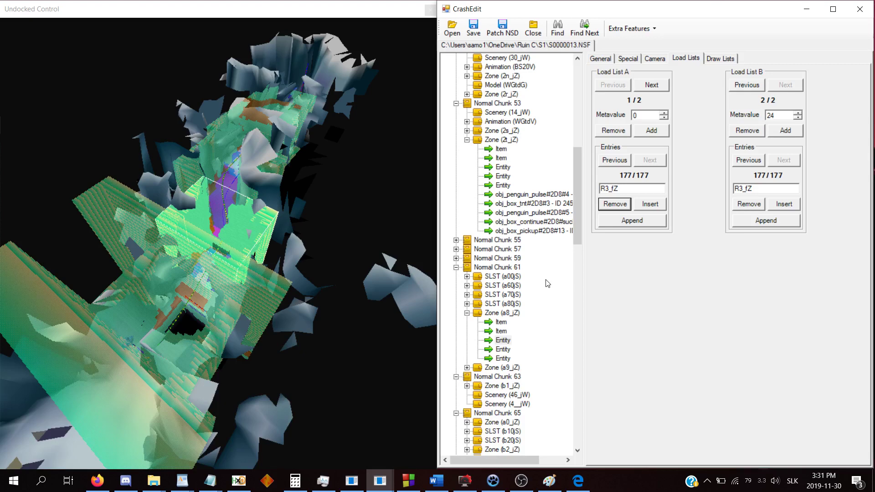
pyautogui.click(622, 191)
pyautogui.moveTo(743, 188); pyautogui.dragTo(653, 184)
pyautogui.click(758, 189)
pyautogui.click(503, 340)
# Return to Zone a8_jZ and examine its collision alongside the neighbouring zones in the 3D view.
pyautogui.click(502, 312)
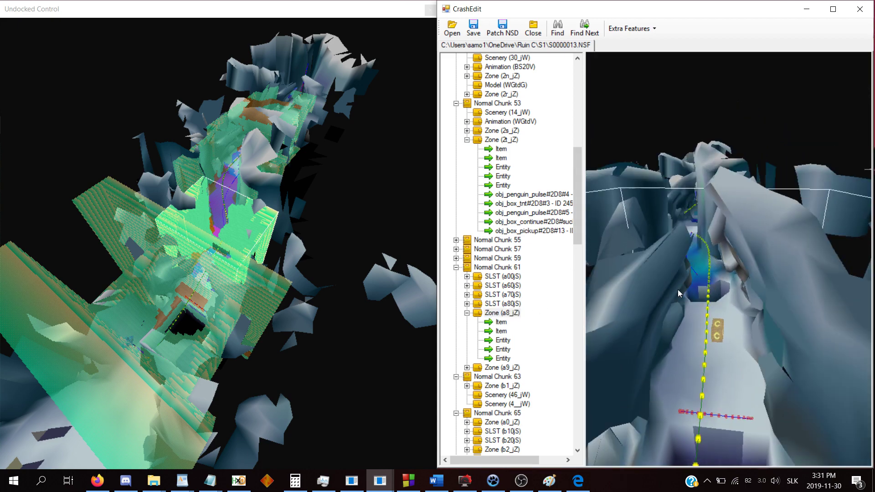
pyautogui.moveTo(678, 290); pyautogui.dragTo(728, 200)
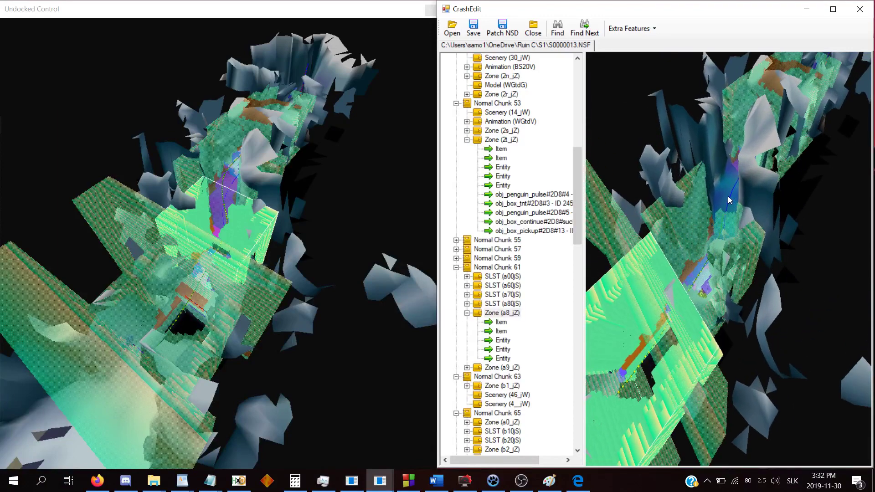